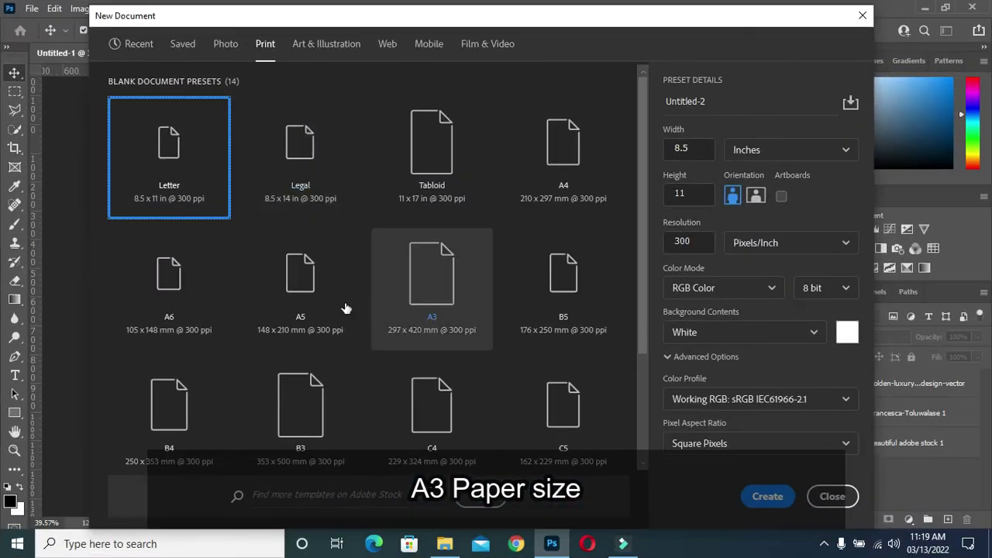
Create a new A3 landscape document in inches at 150 ppi (2480 x 1754 px)
click(401, 300)
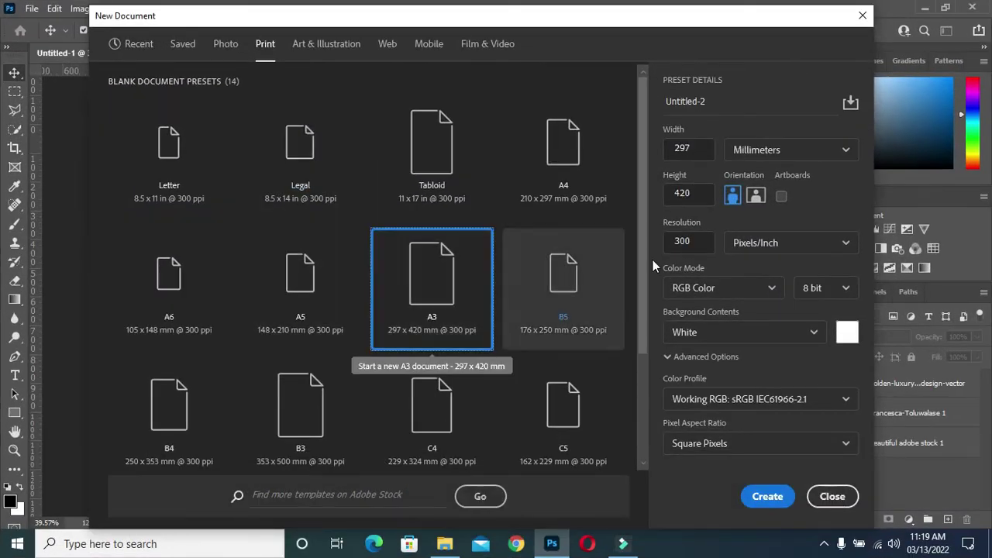
click(771, 152)
click(763, 203)
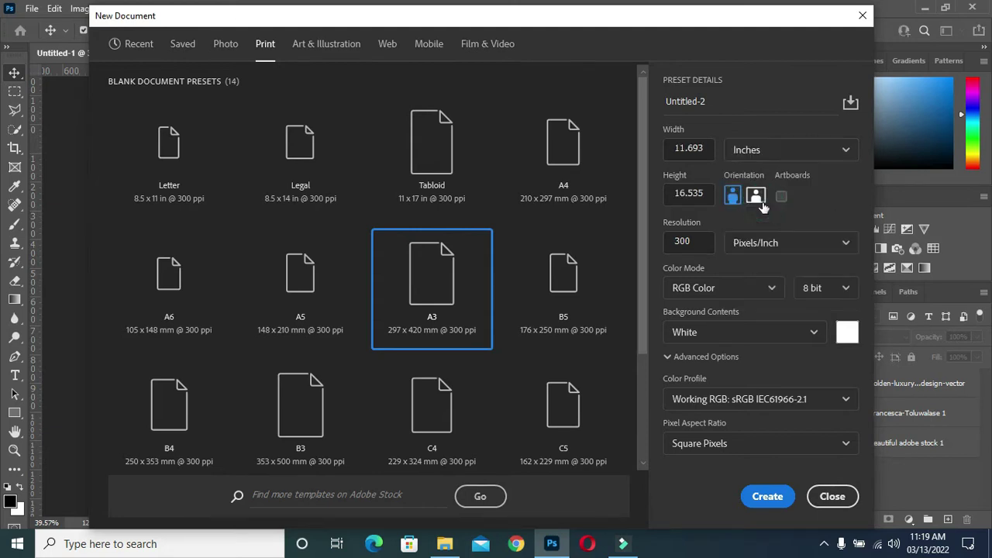
click(756, 196)
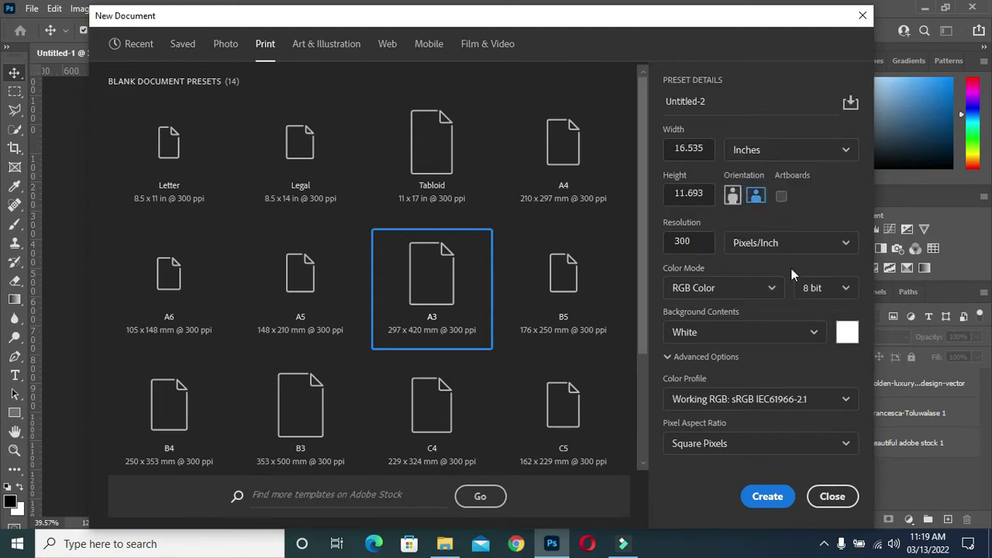
double_click(698, 242)
text(150)
click(767, 497)
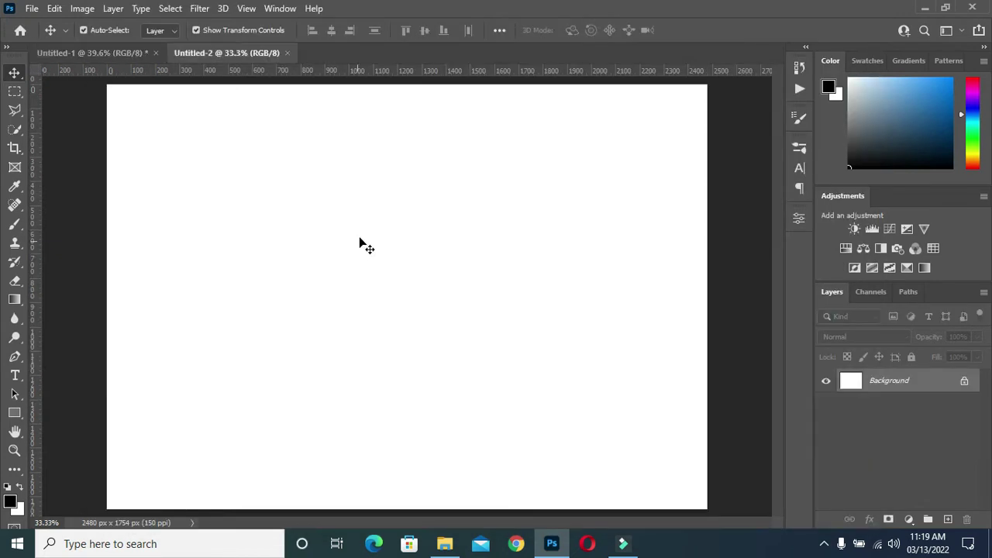
Add a vertical guide near the left edge and horizontal guides near top and bottom, then return to Untitled-1
drag(35, 246, 216, 262)
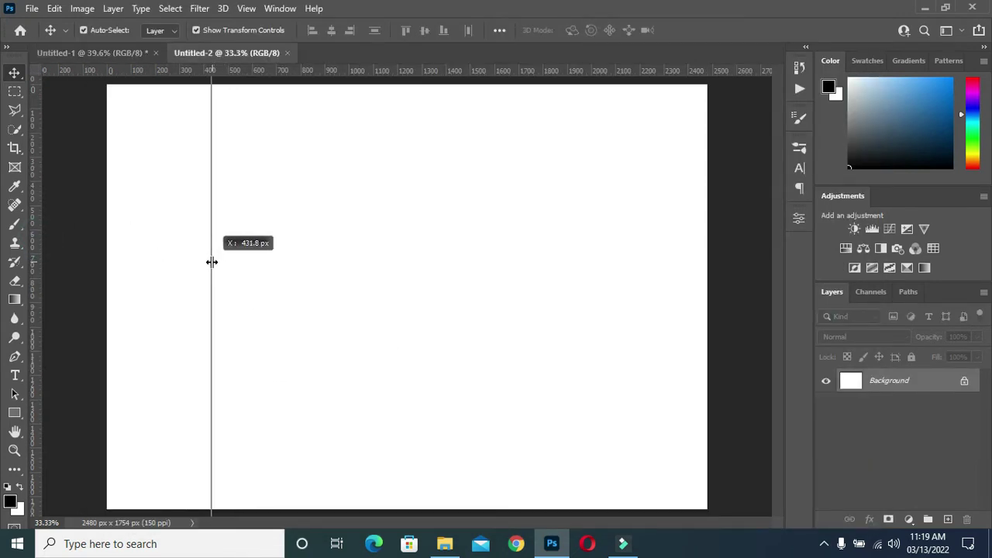
drag(217, 262, 211, 262)
drag(325, 70, 331, 120)
drag(379, 66, 379, 437)
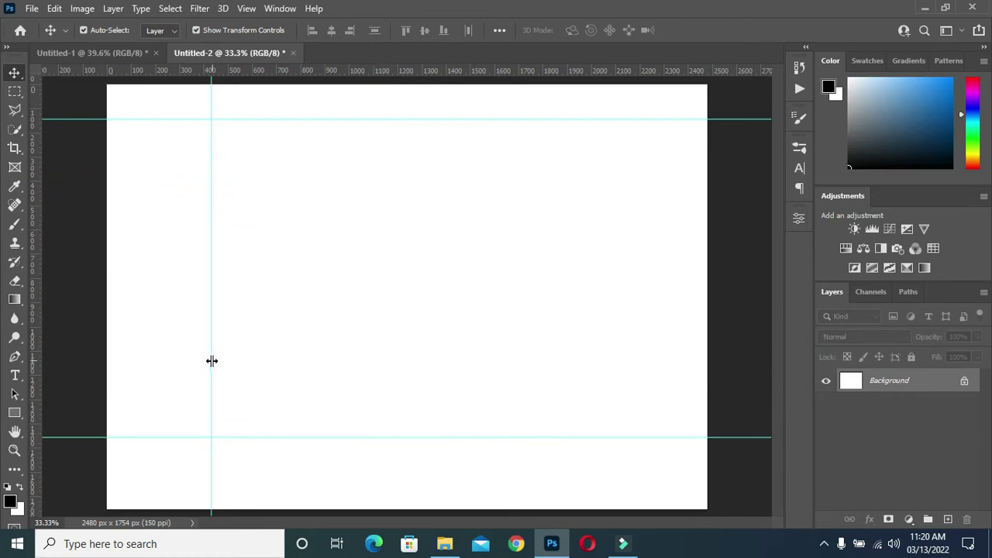
drag(212, 360, 207, 359)
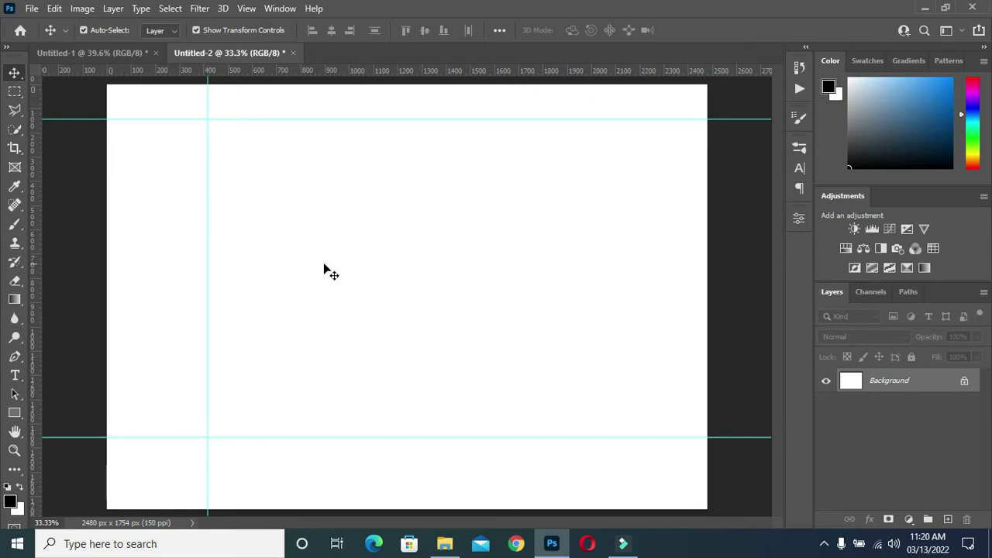
click(130, 53)
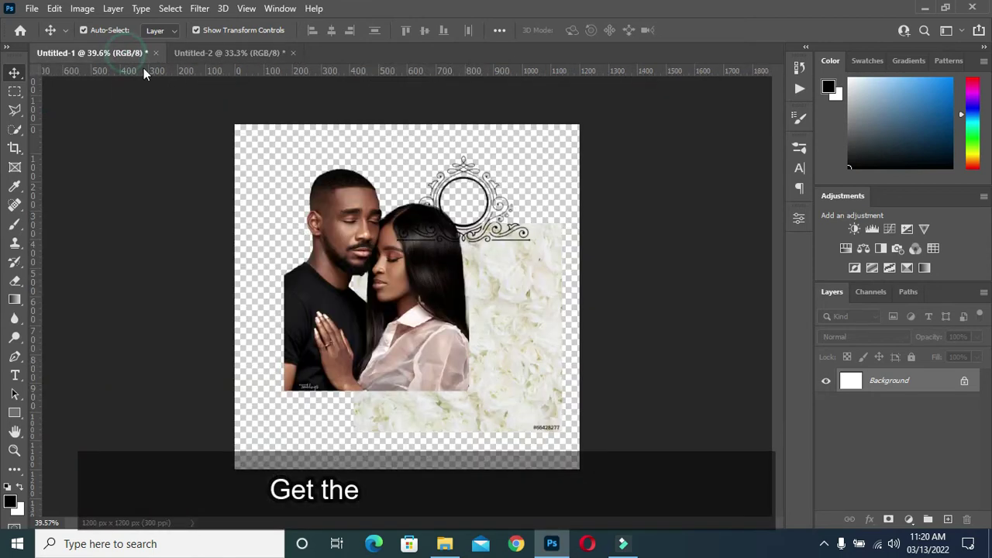
Bring the white floral layer into Untitled-2 and stretch it to fill the canvas
drag(526, 327, 394, 293)
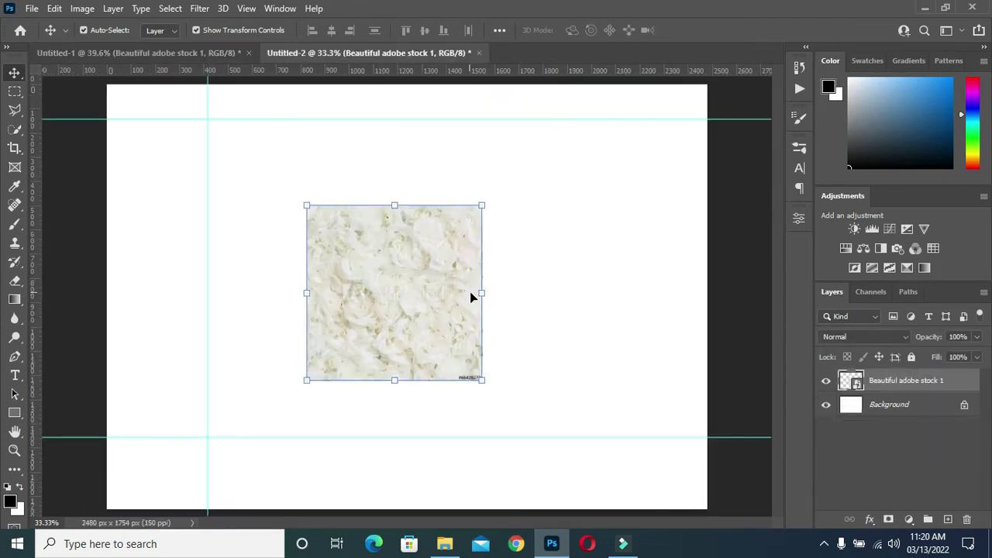
drag(481, 293, 705, 305)
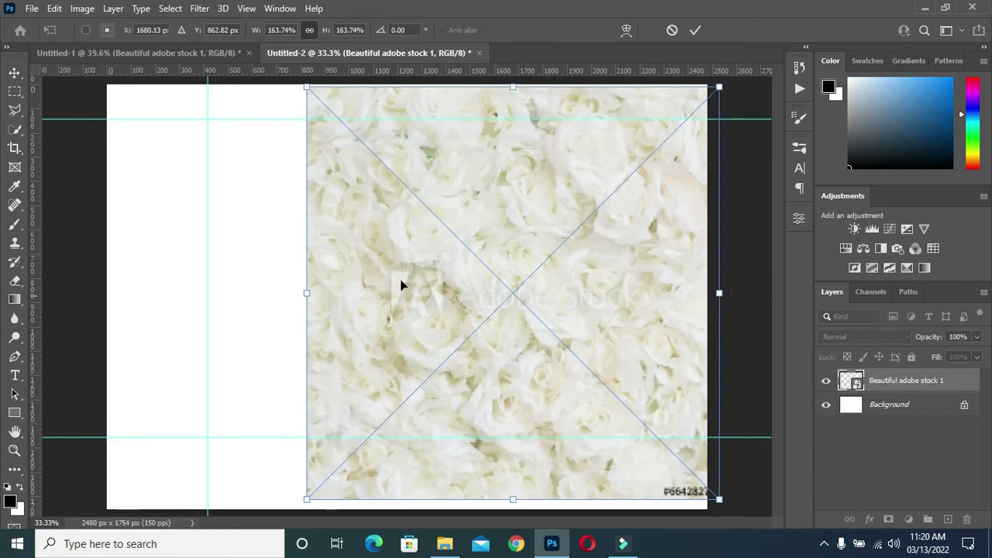
drag(306, 297, 90, 295)
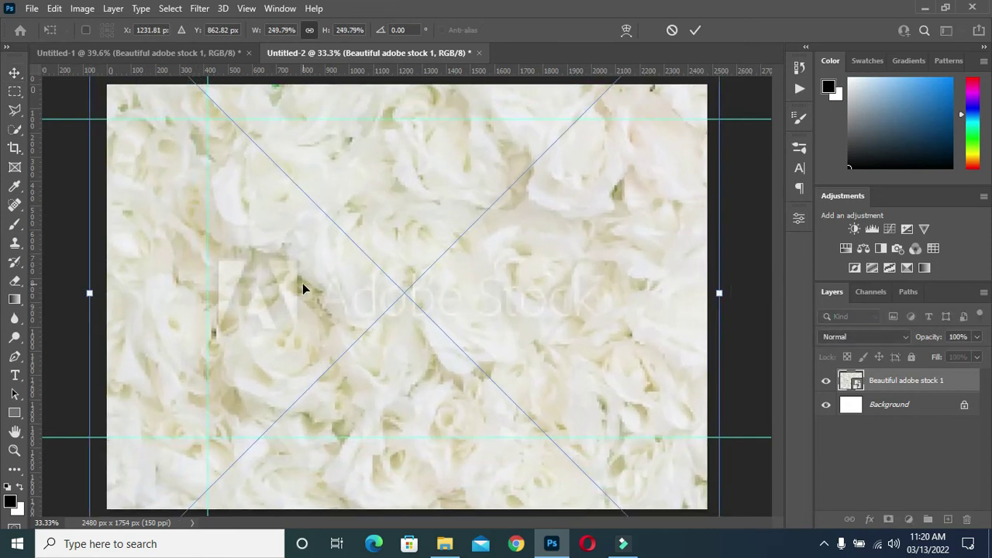
key(Return)
Soften the floral background with a 16.6 px Gaussian Blur
click(200, 9)
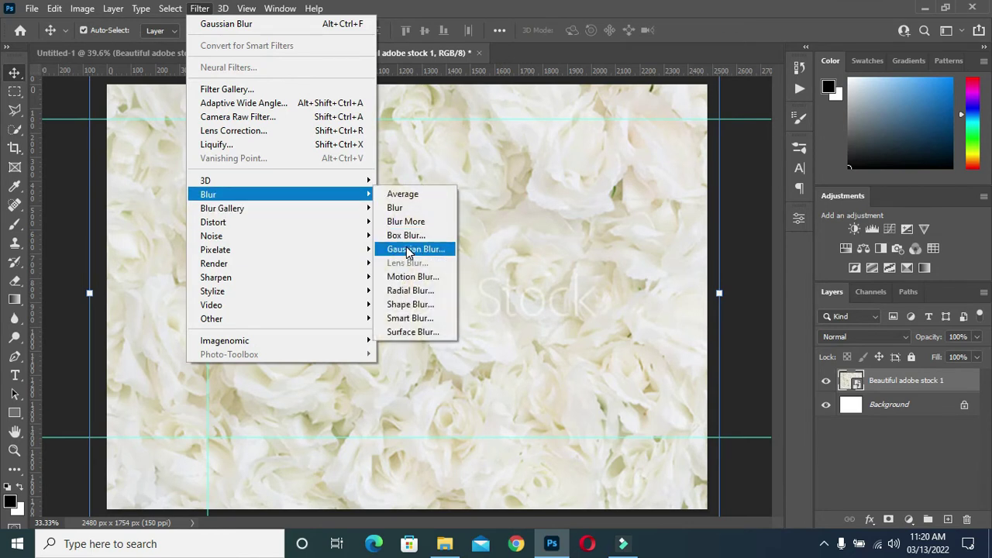
mouse_move(207, 194)
click(410, 251)
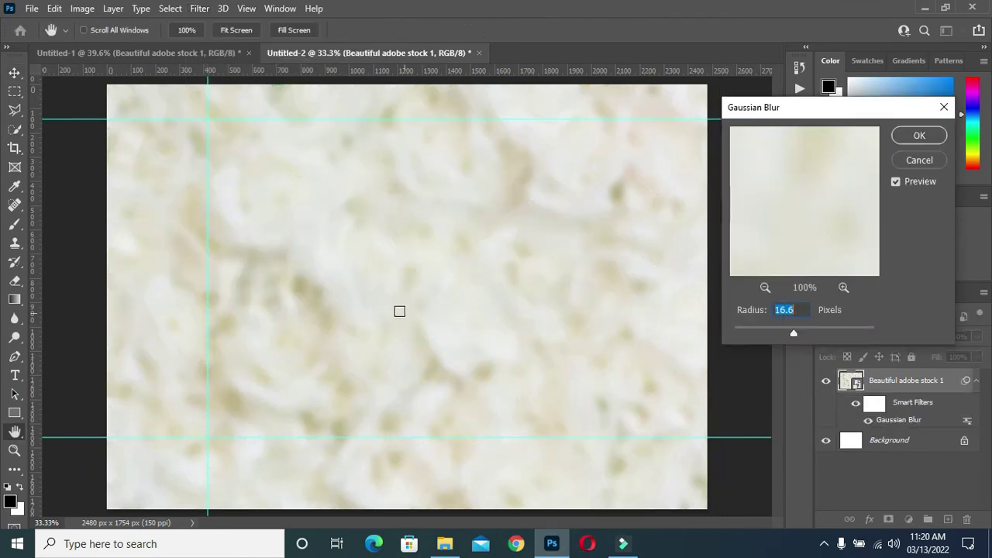
click(934, 139)
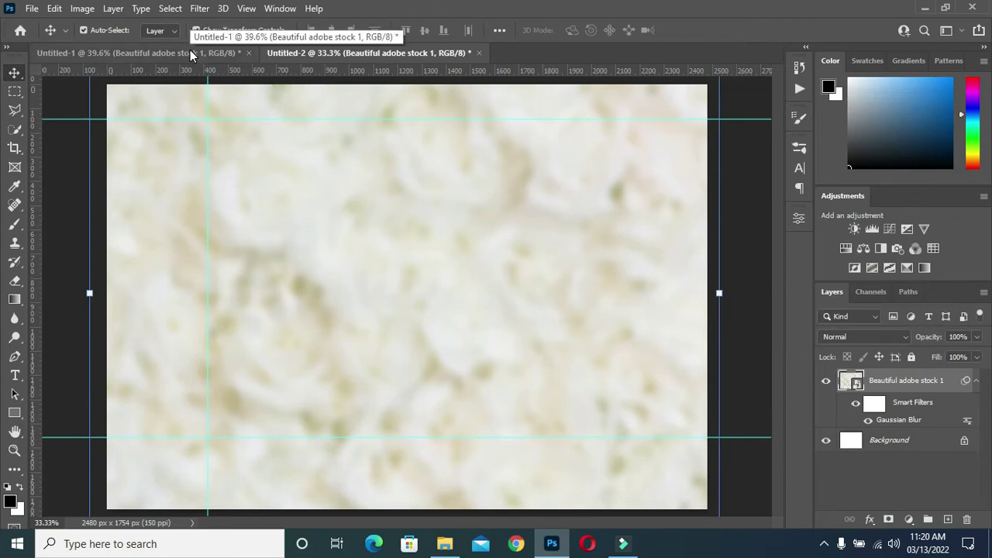
click(15, 413)
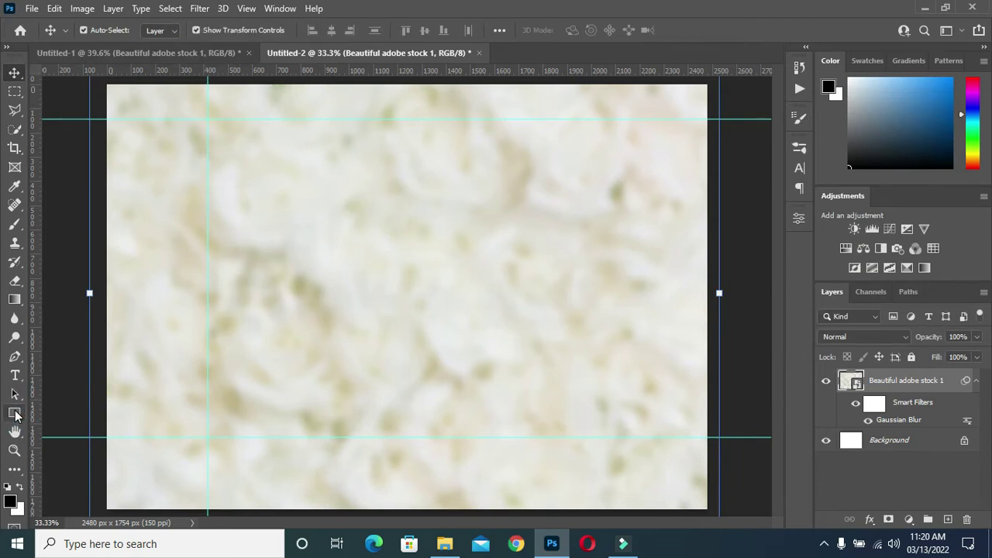
Draw a tall rectangle from the canvas top-left corner to the vertical guide
click(66, 415)
click(134, 120)
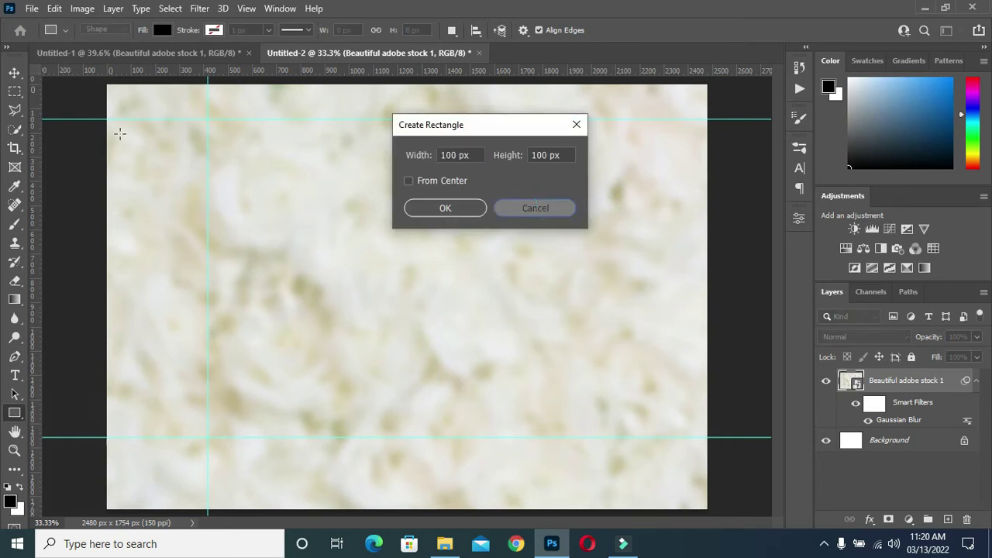
key(Escape)
drag(104, 81, 203, 514)
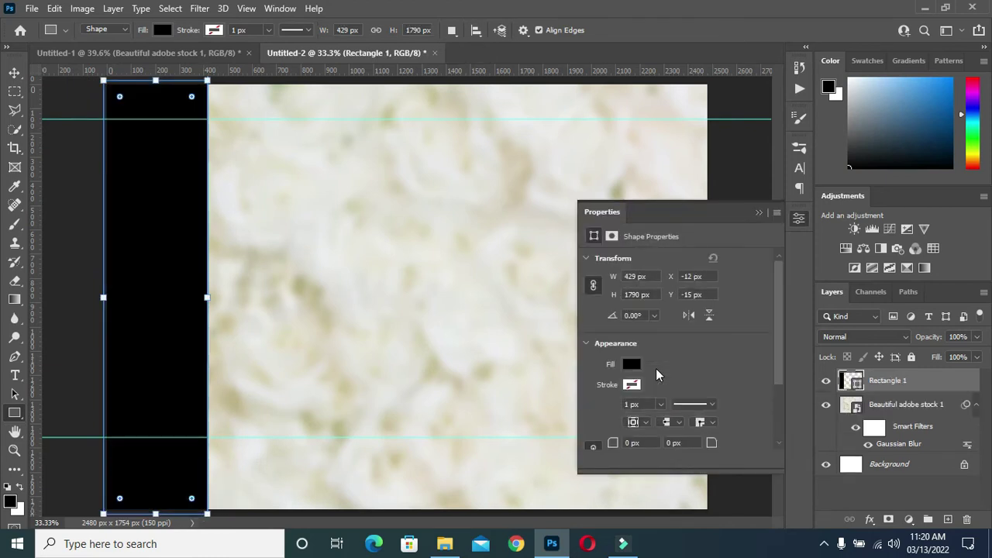
Fill the left strip rectangle with pale yellow
click(631, 364)
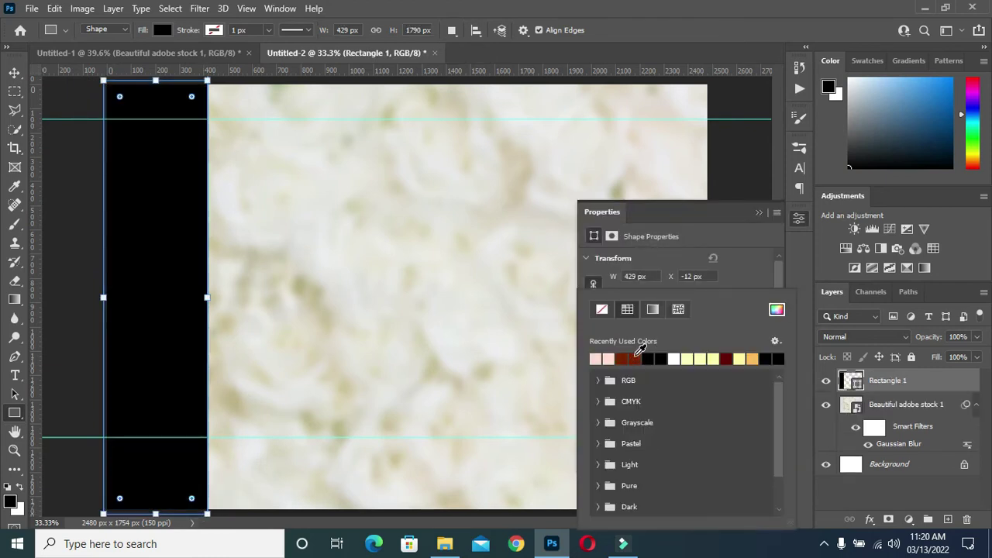
click(635, 355)
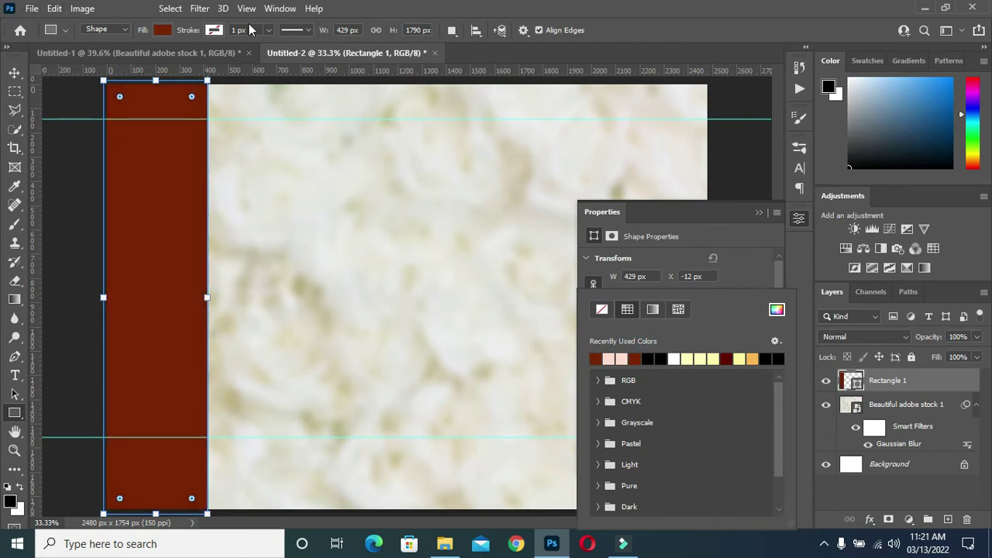
click(696, 355)
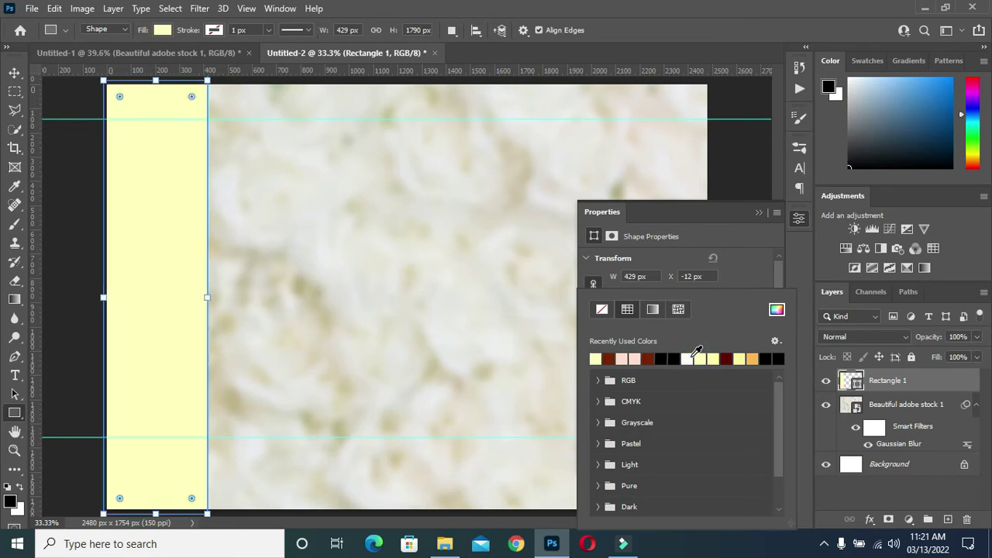
click(759, 213)
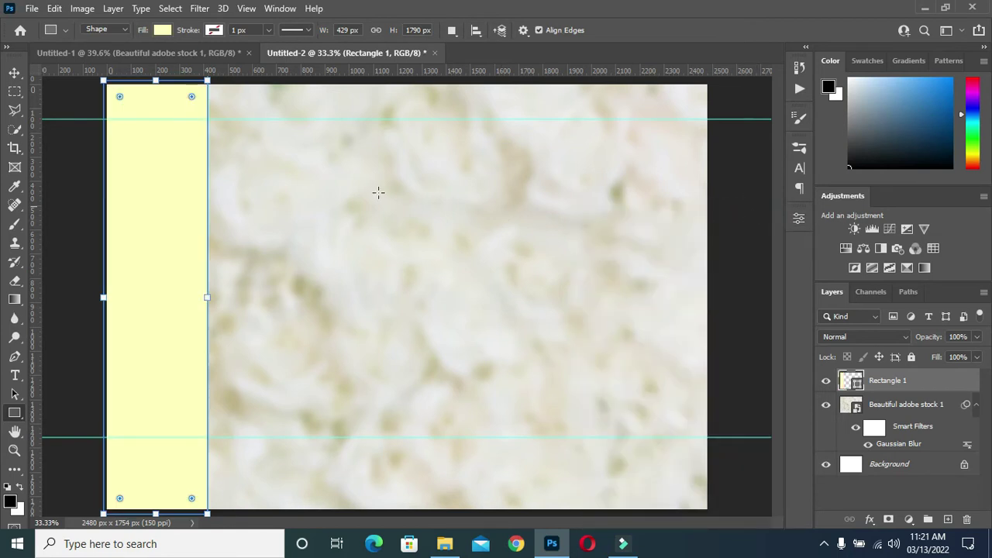
click(14, 72)
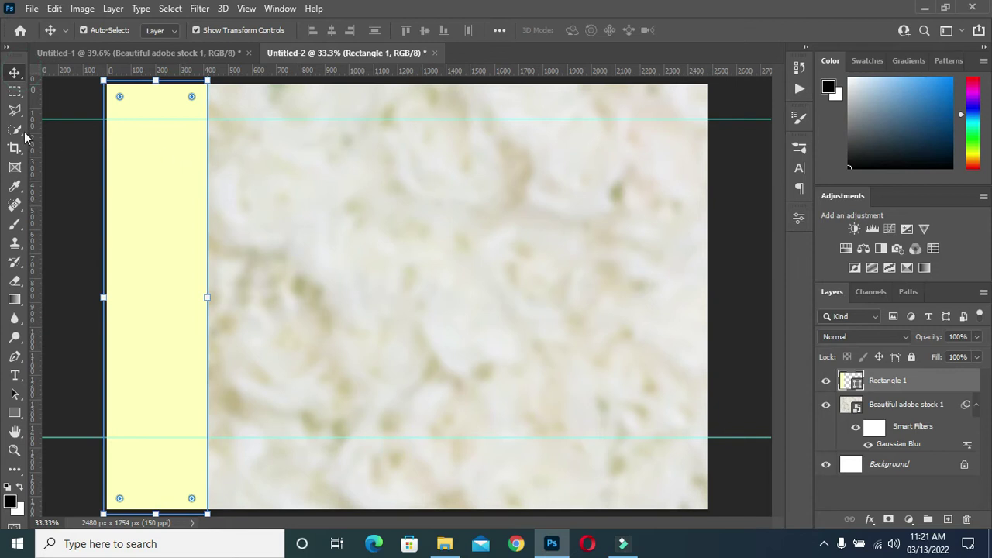
click(14, 412)
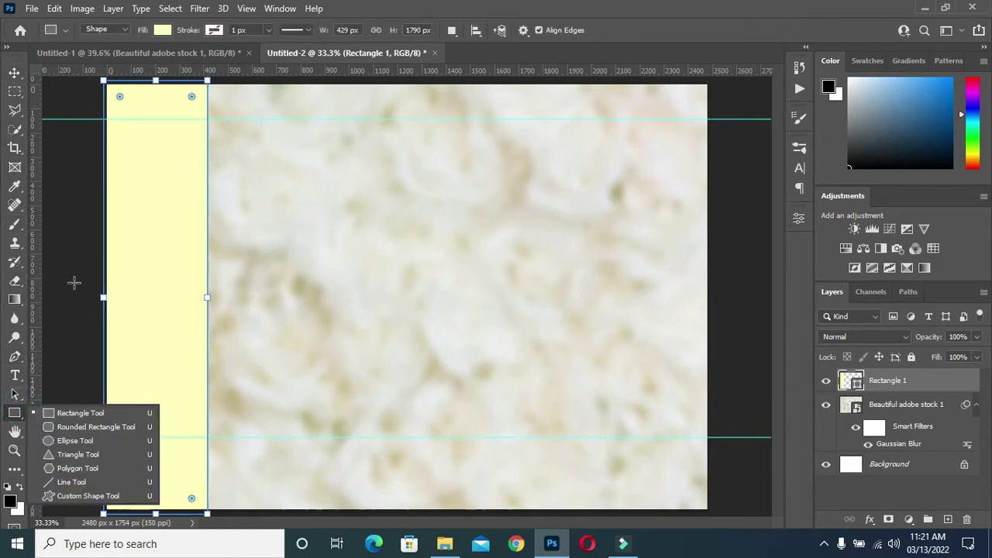
Draw a pale yellow band across the bottom of the page along the lower guide
drag(715, 118, 73, 114)
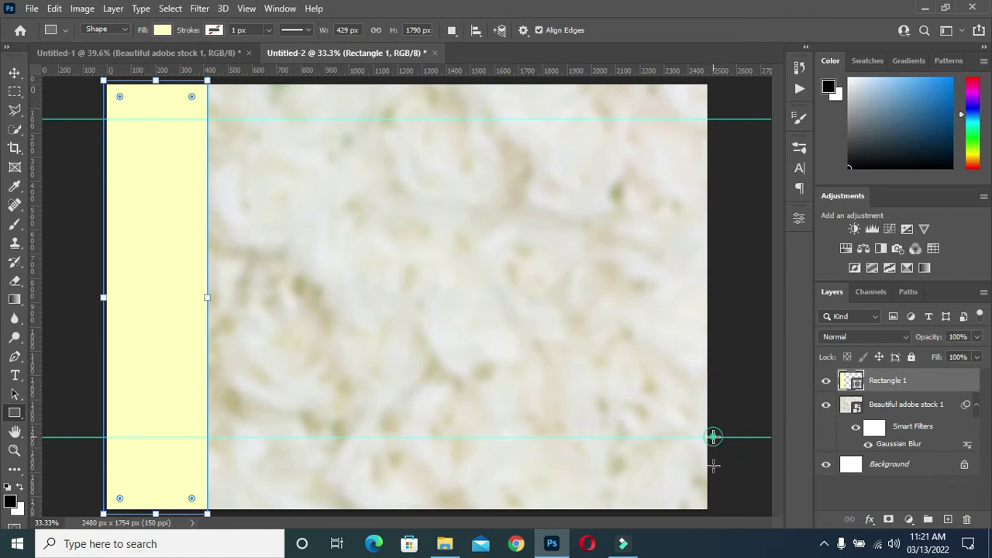
drag(713, 436, 66, 511)
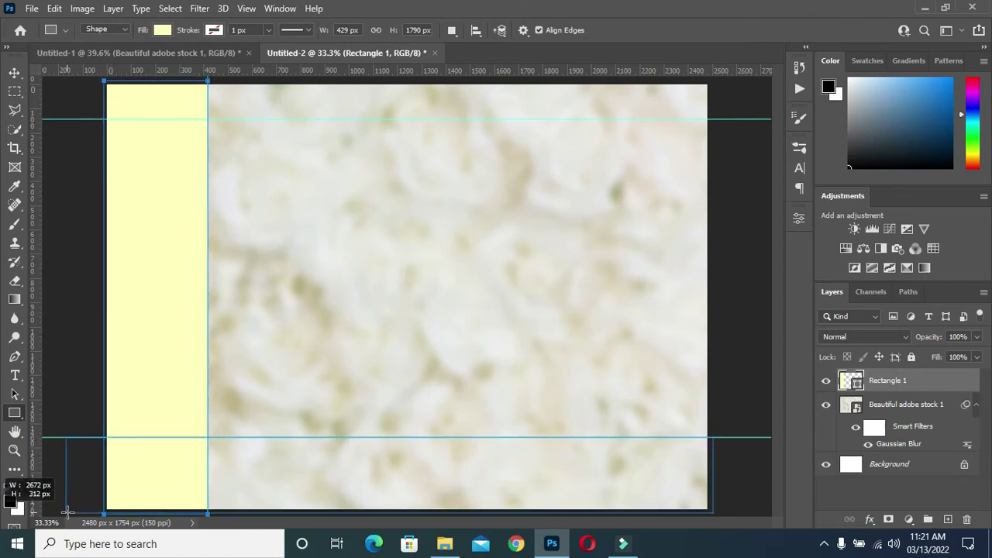
drag(66, 511, 75, 512)
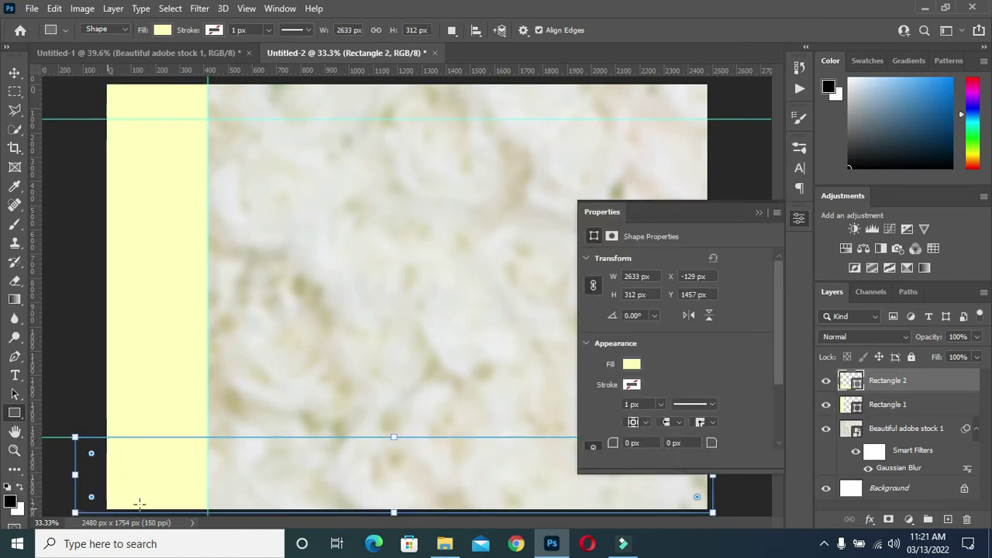
click(759, 211)
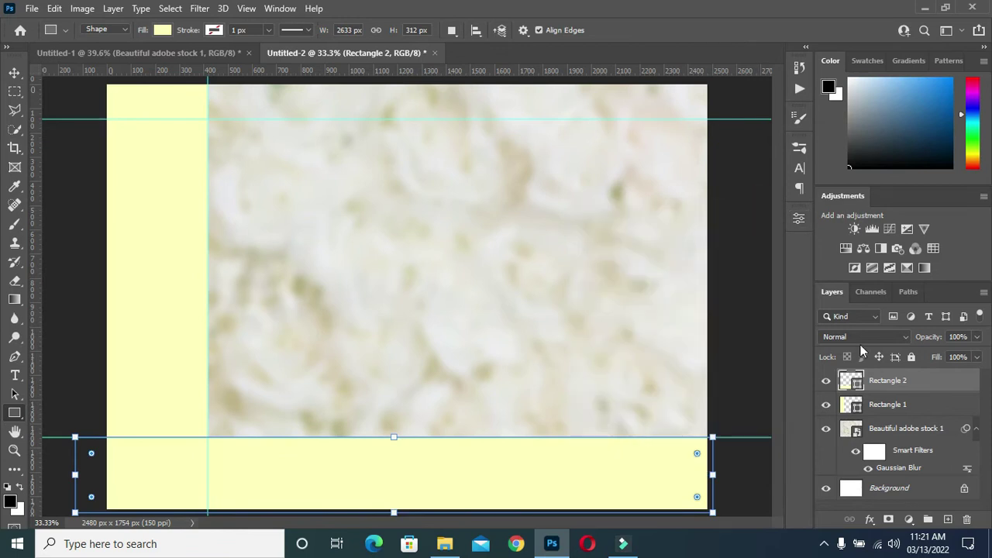
click(976, 429)
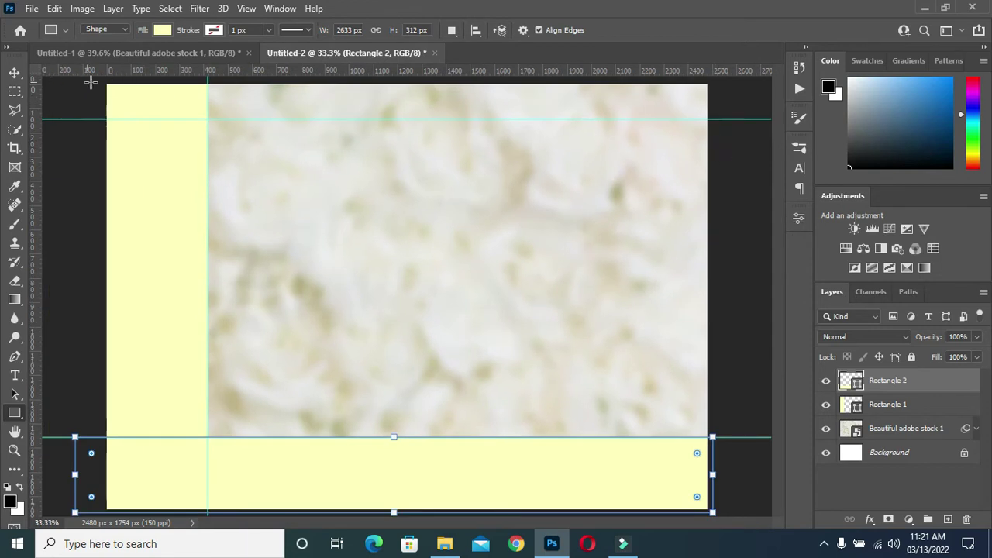
Draw a matching pale yellow band across the top edge, then switch to Untitled-1
drag(93, 81, 727, 118)
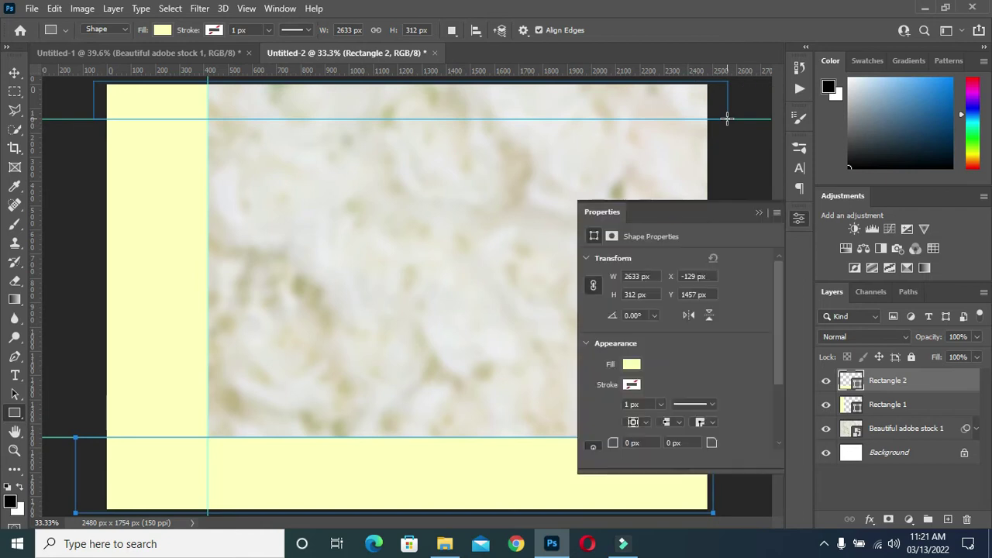
click(14, 72)
click(746, 154)
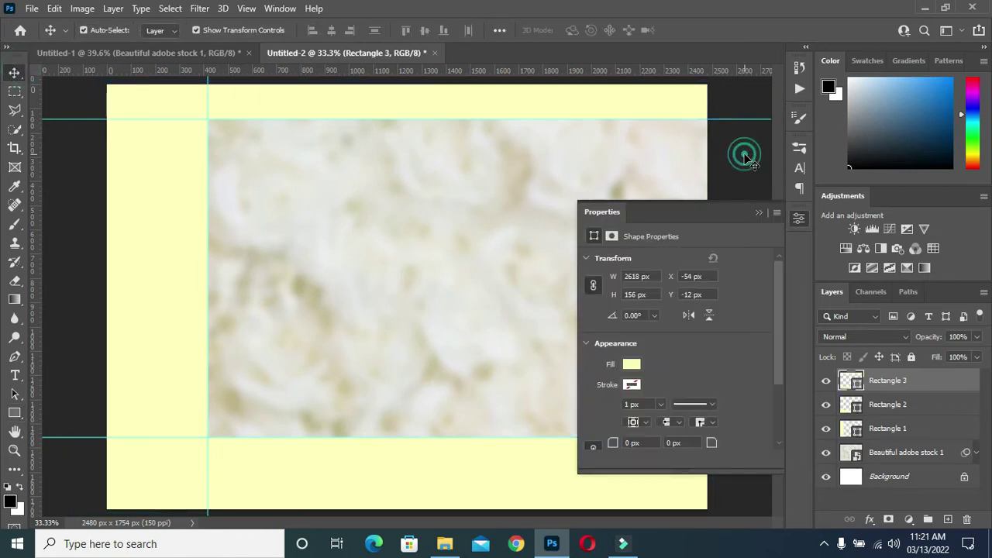
click(758, 212)
scroll(401, 292, down, 1)
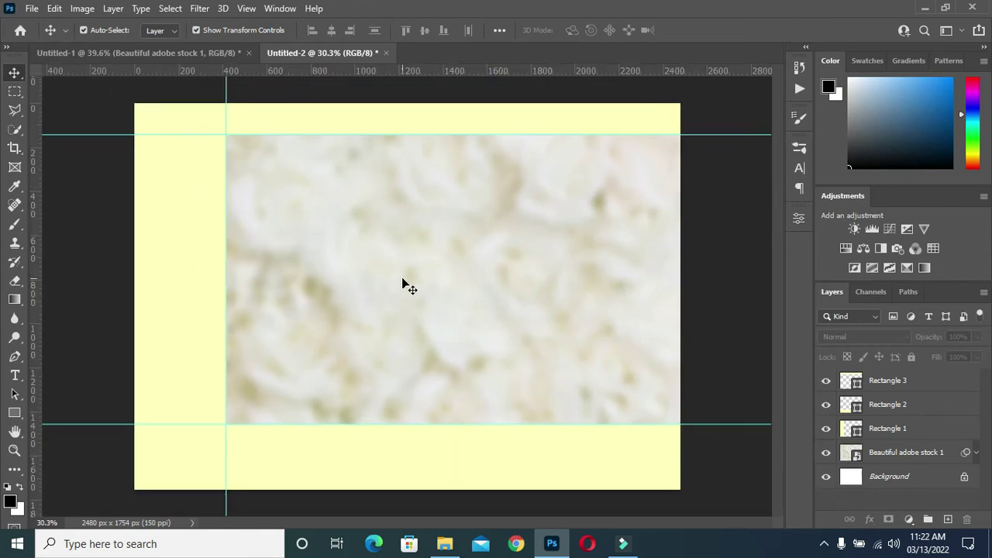
scroll(401, 234, up, 1)
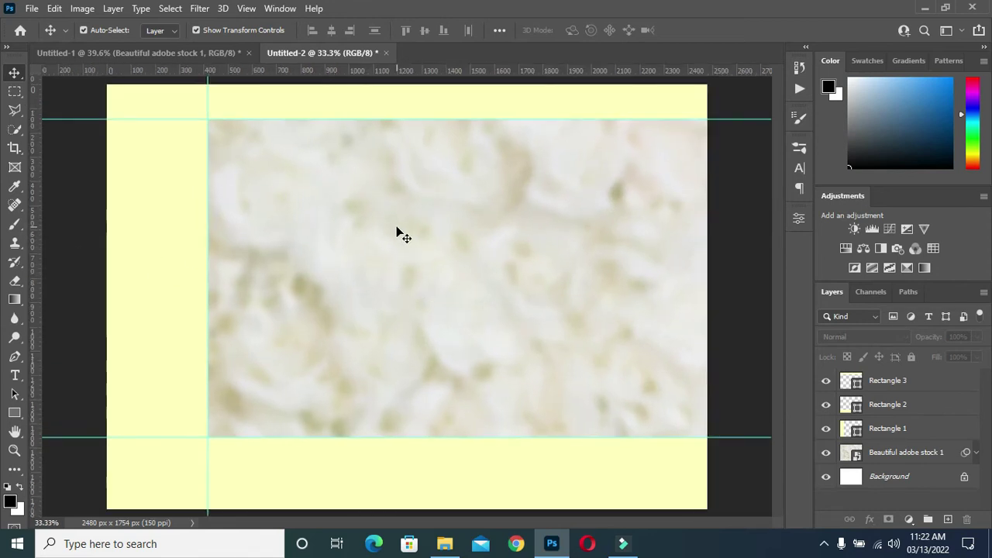
click(406, 107)
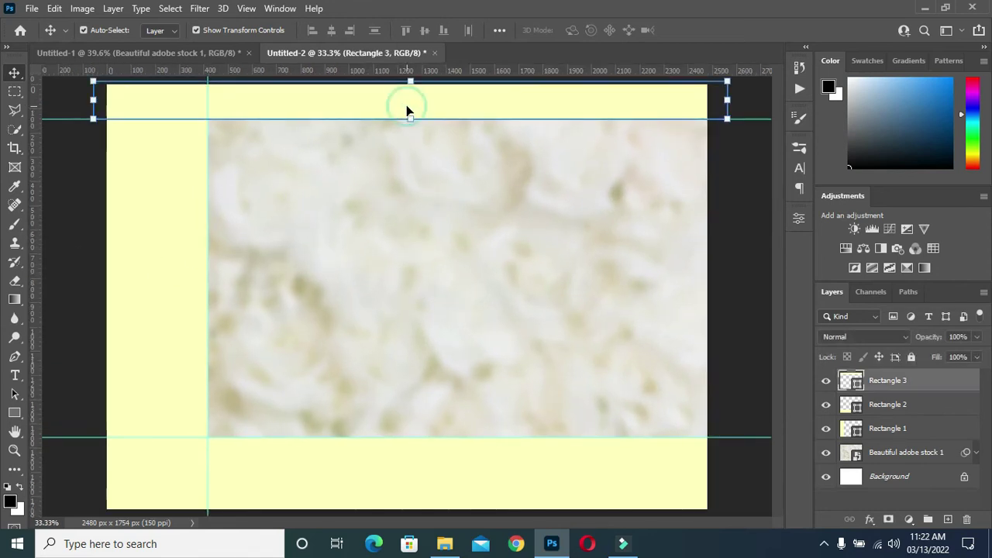
click(720, 284)
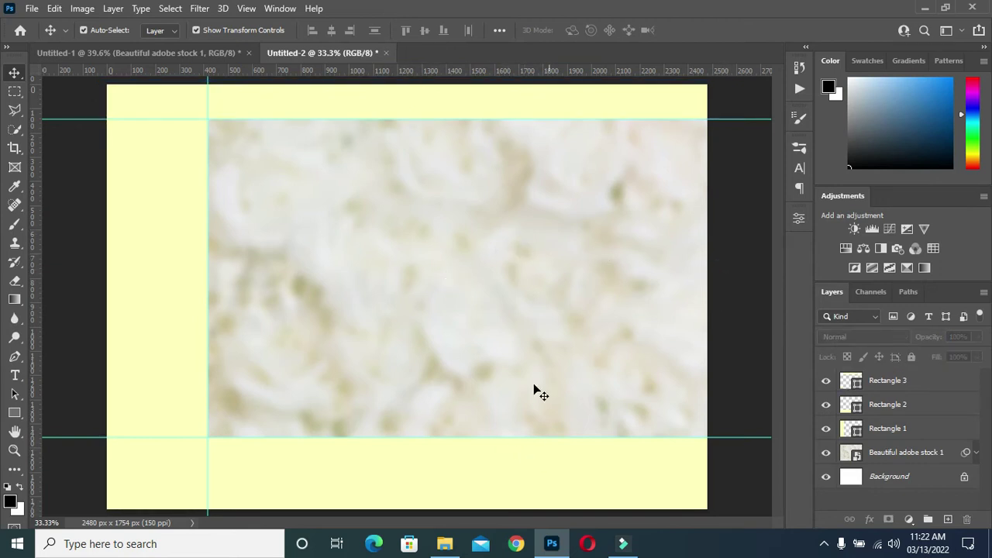
click(185, 52)
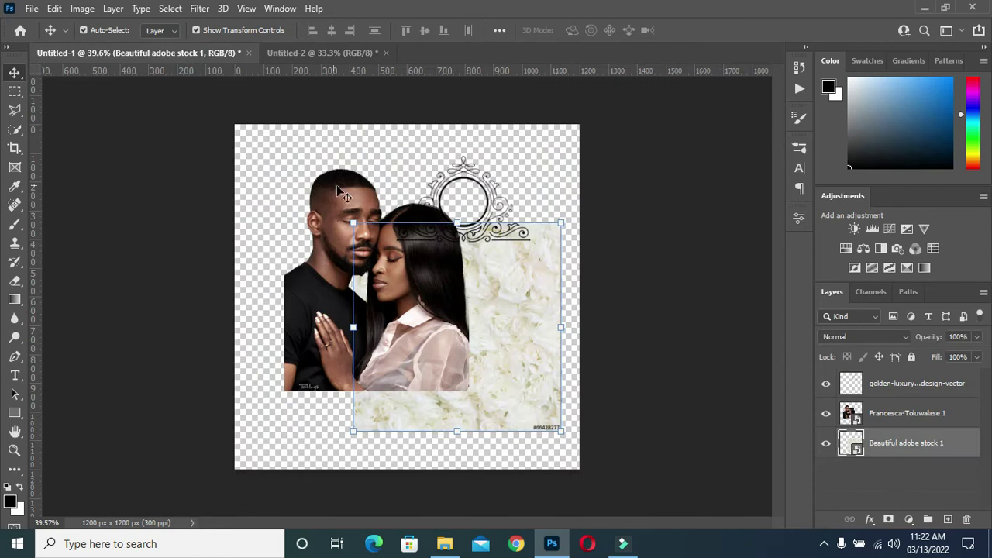
Bring the couple photo into the invitation, stack the left yellow panel above it, and enlarge it beside the panel
mouse_move(352, 198)
mouse_down()
mouse_move(313, 228)
mouse_move(301, 275)
mouse_up()
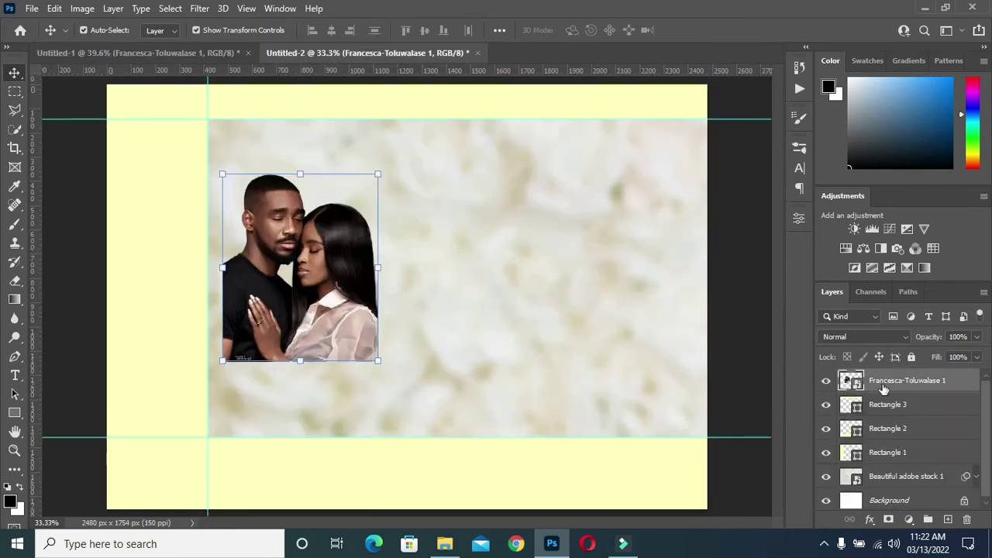
click(887, 453)
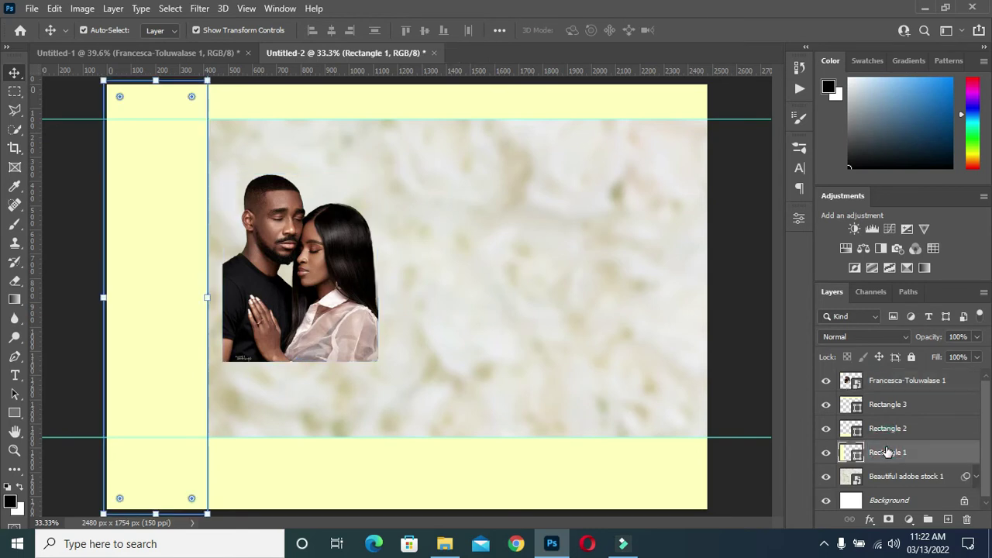
drag(887, 452, 886, 378)
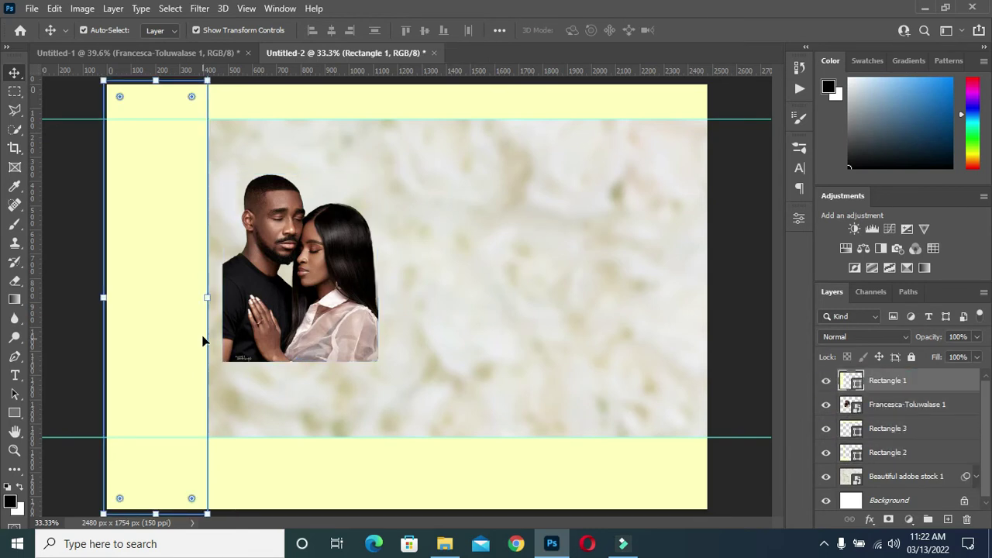
click(270, 300)
drag(270, 301, 256, 351)
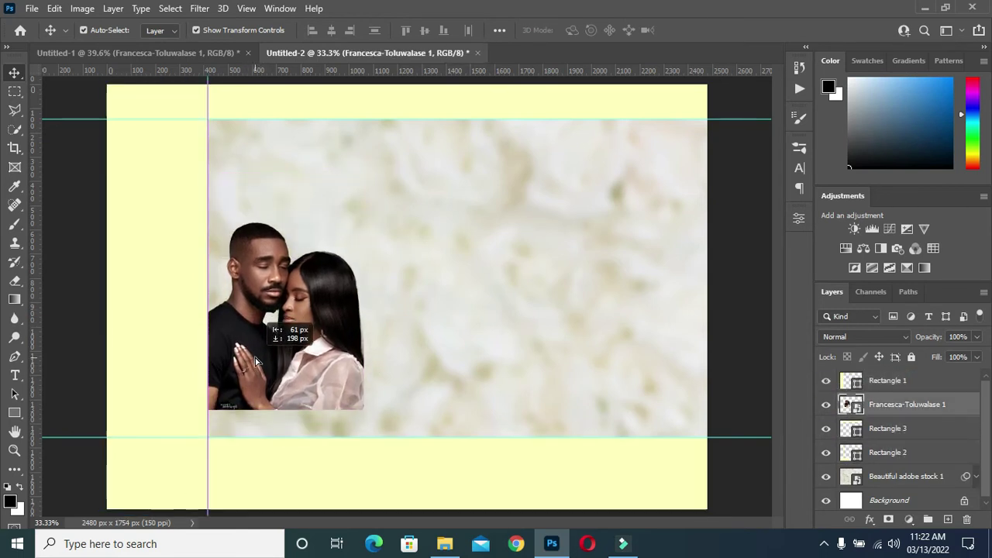
mouse_move(365, 210)
mouse_down()
mouse_move(424, 103)
mouse_move(419, 116)
mouse_up()
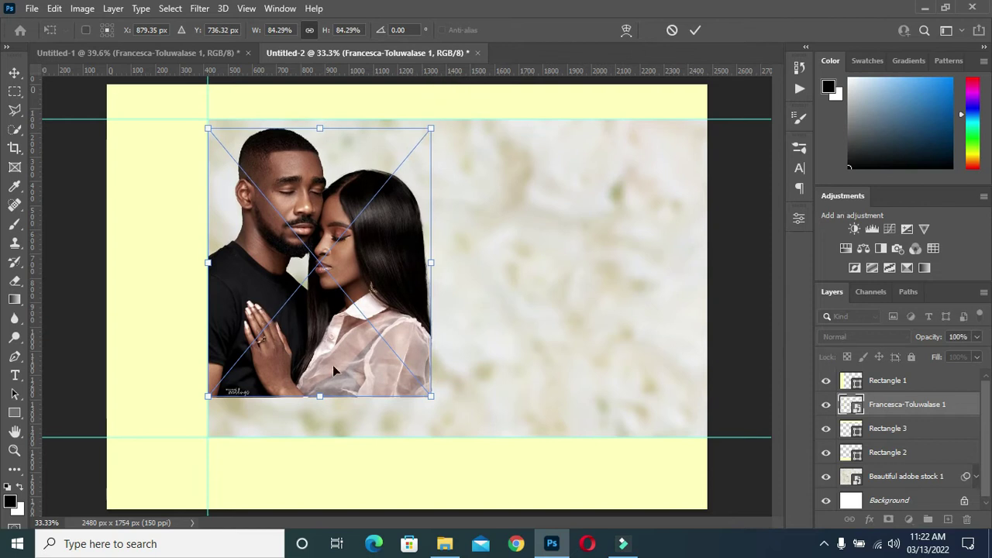
drag(320, 397, 321, 434)
drag(334, 379, 350, 383)
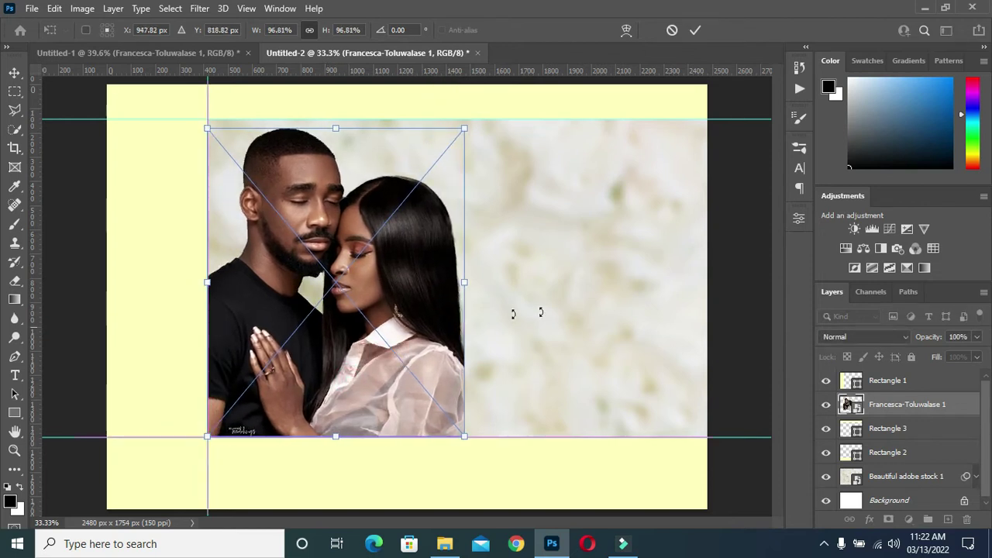
key(Return)
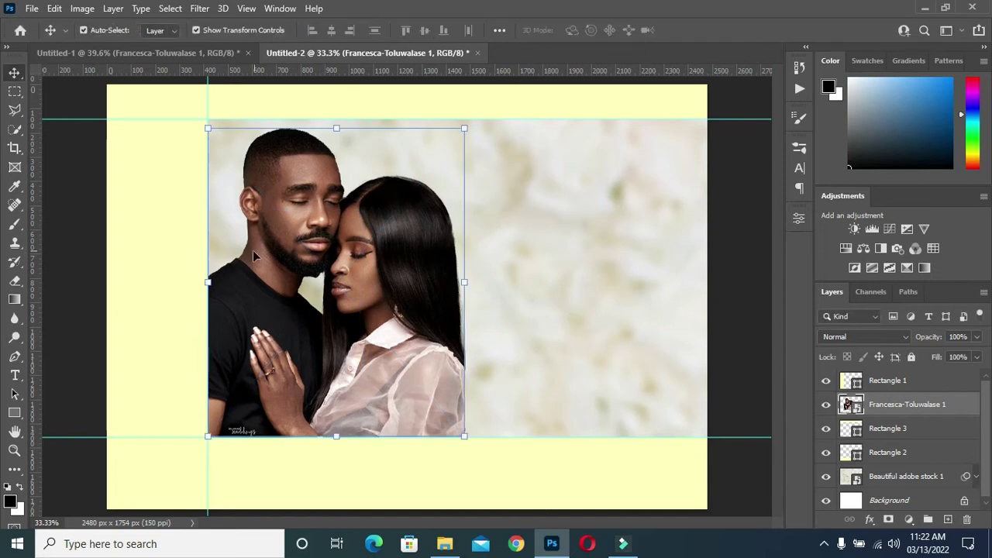
Stack the bottom yellow band above the photo and fine-tune the photo's position and height
drag(284, 279, 284, 313)
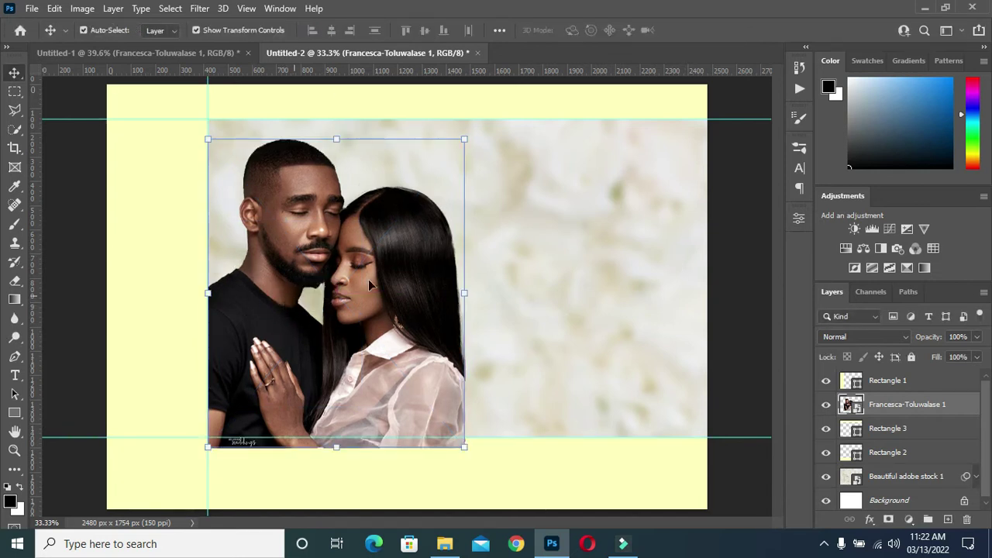
drag(349, 289, 350, 279)
click(746, 357)
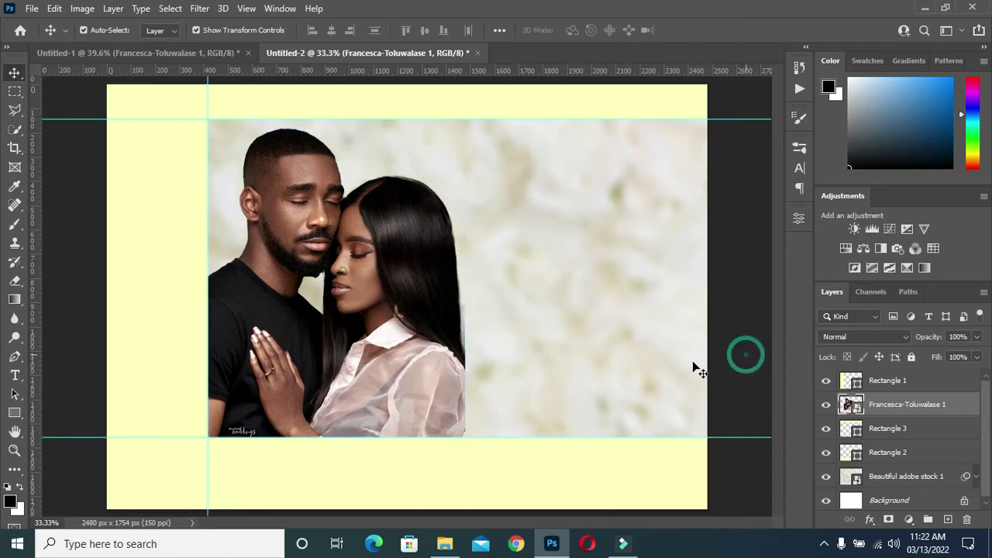
click(645, 493)
click(894, 452)
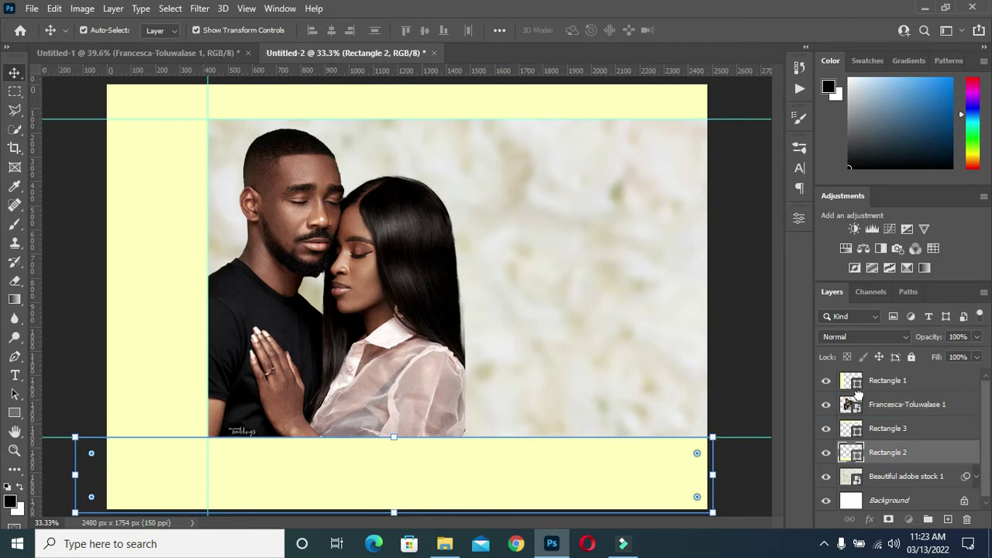
drag(858, 396, 858, 392)
drag(390, 359, 389, 365)
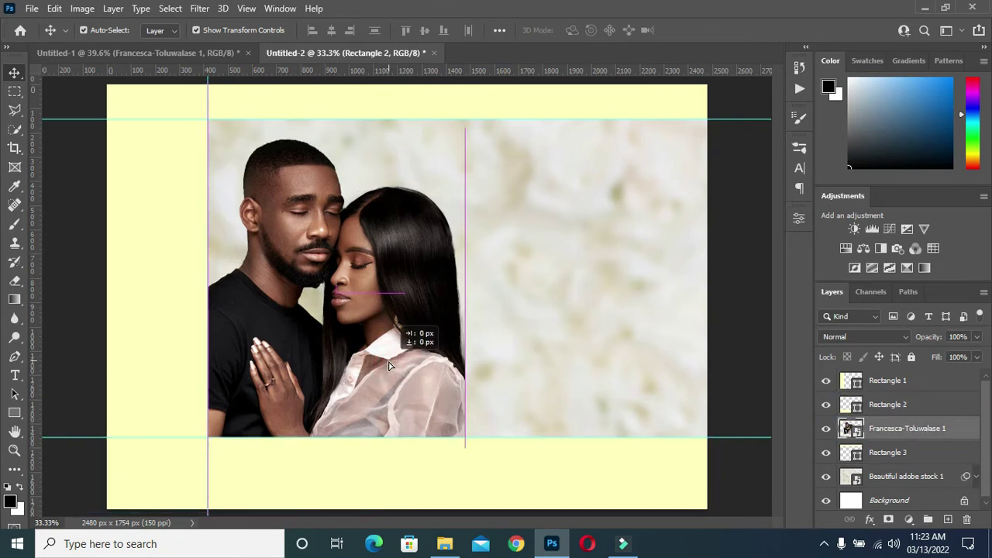
click(742, 322)
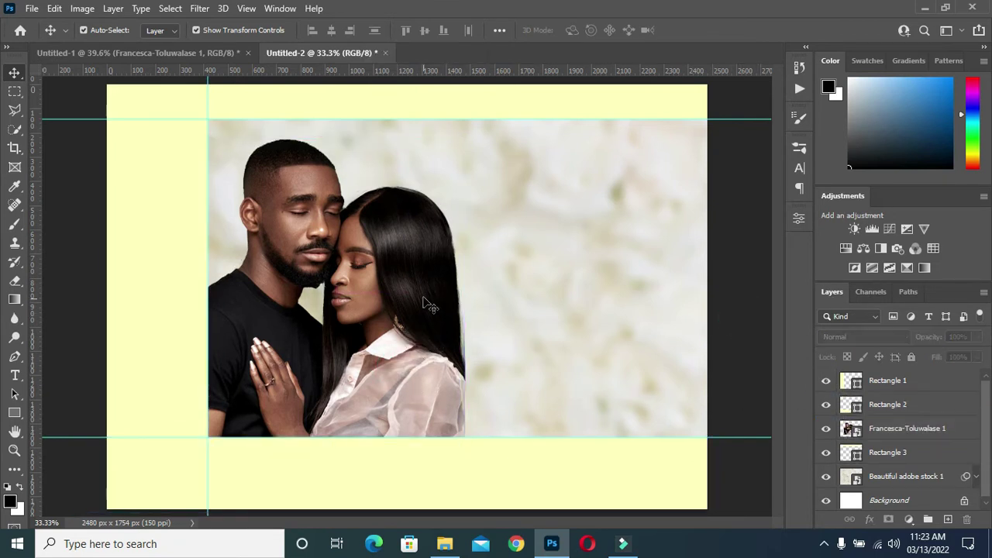
click(321, 227)
drag(336, 120, 335, 130)
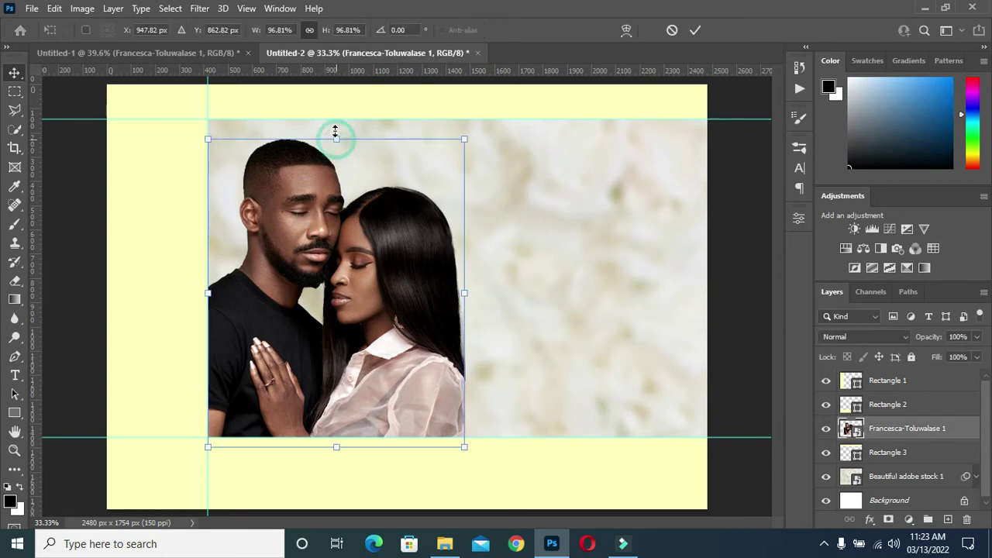
key(Return)
Bring the golden crest from Untitled-1 and enlarge it to about 184% at the upper right
click(171, 55)
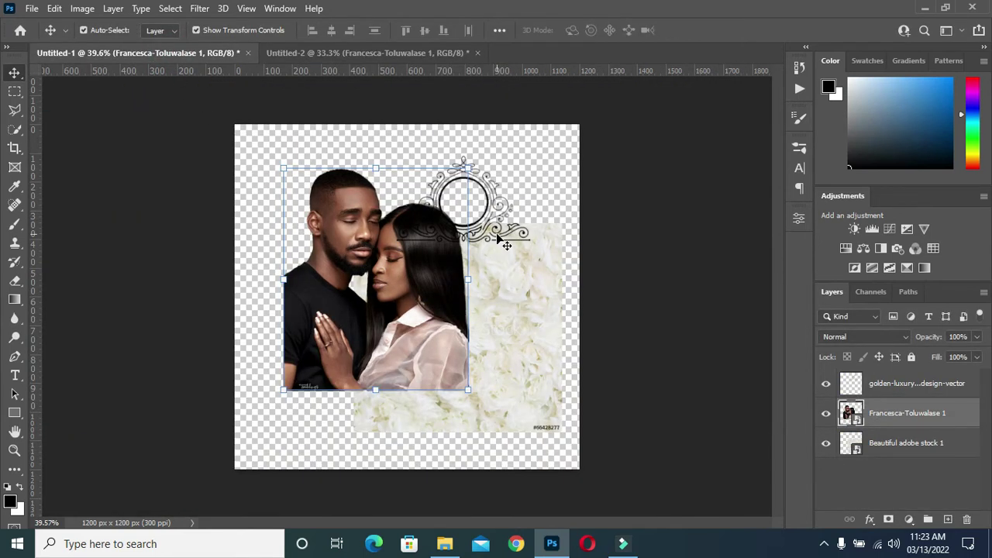
click(476, 196)
mouse_move(475, 180)
mouse_down()
mouse_move(378, 91)
mouse_move(531, 238)
mouse_up()
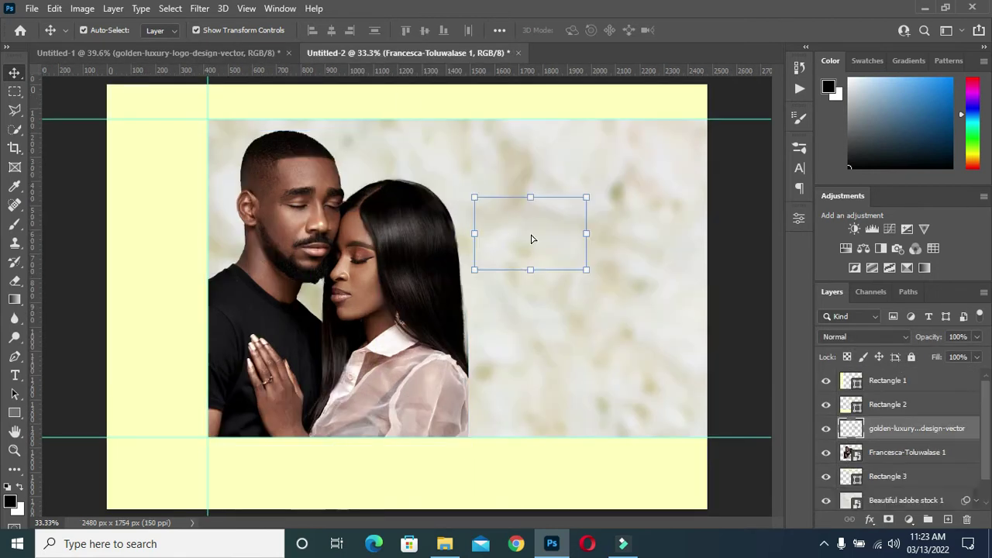
drag(531, 198, 551, 132)
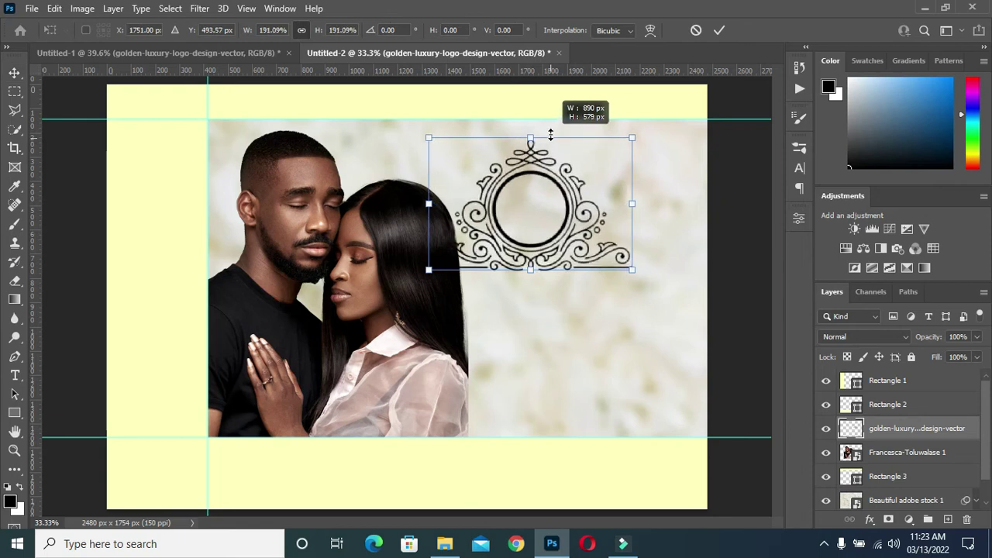
drag(564, 188, 605, 185)
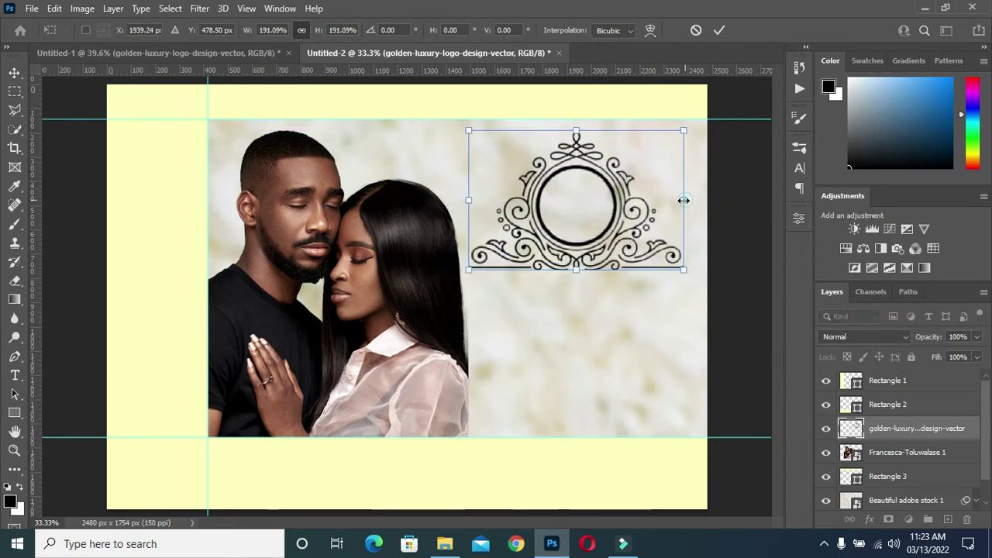
drag(683, 200, 675, 200)
drag(606, 230, 605, 234)
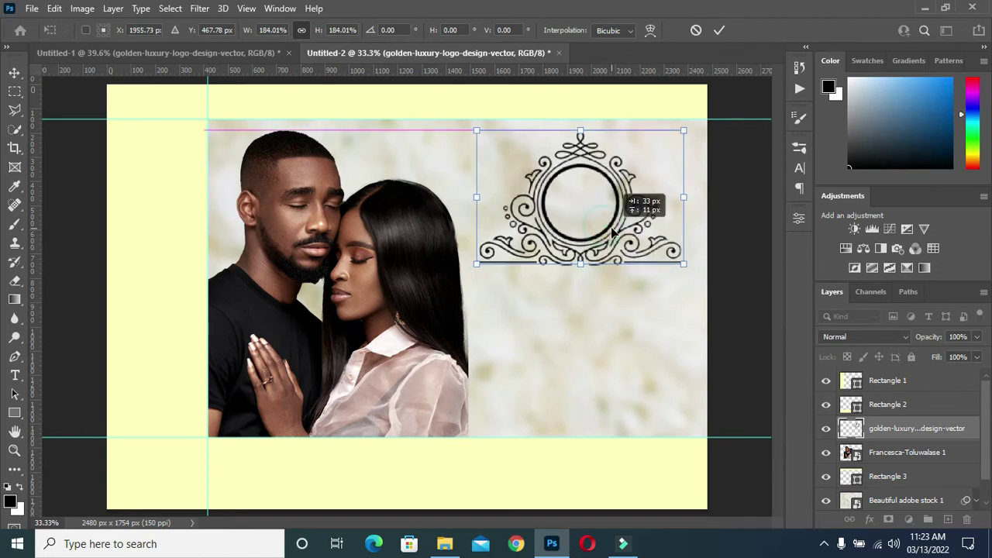
key(Return)
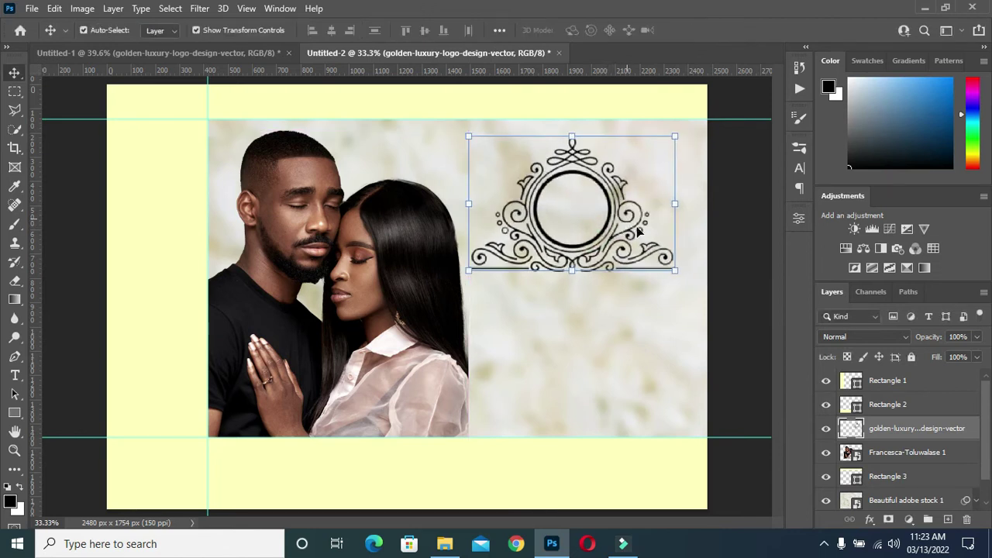
click(731, 365)
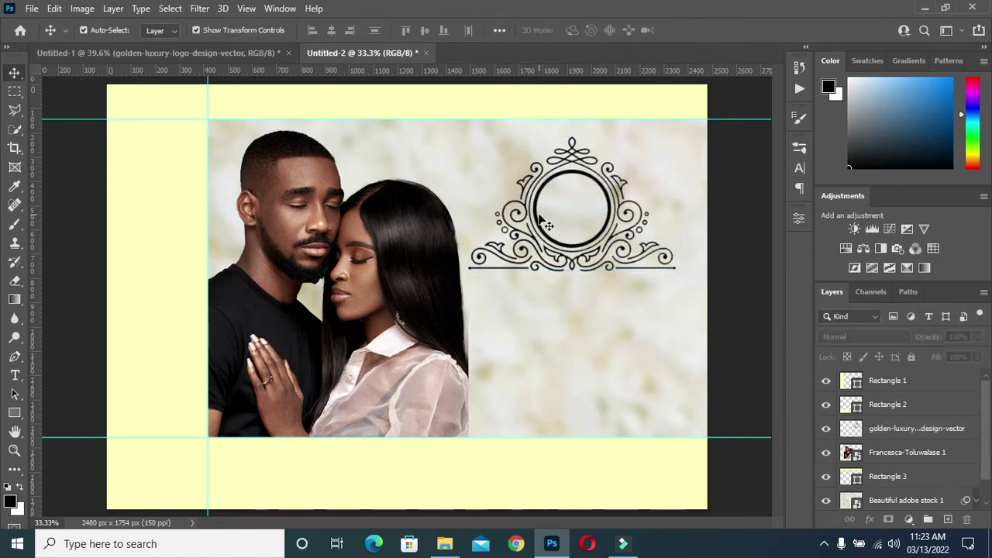
key(j)
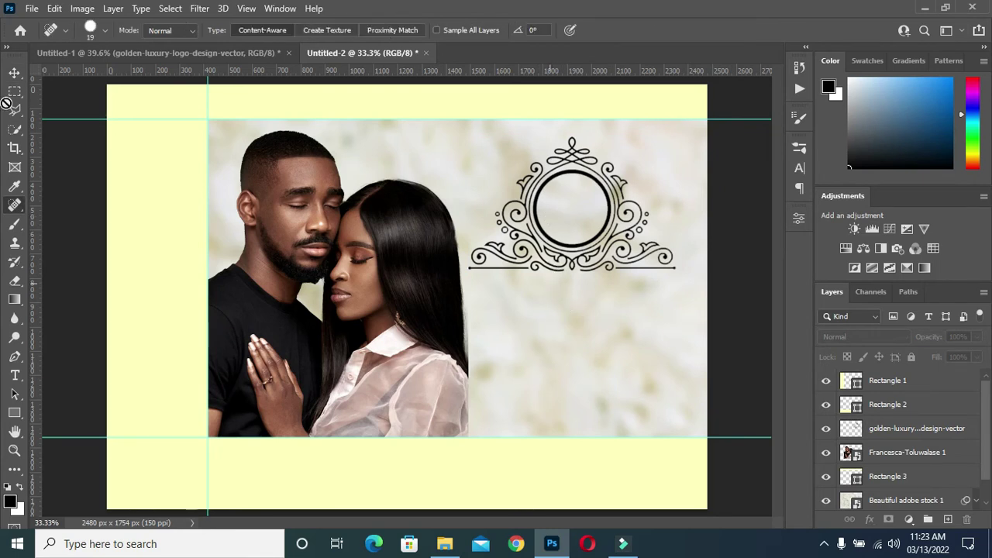
Type the text "J & J" below the crest
key(v)
key(t)
click(544, 310)
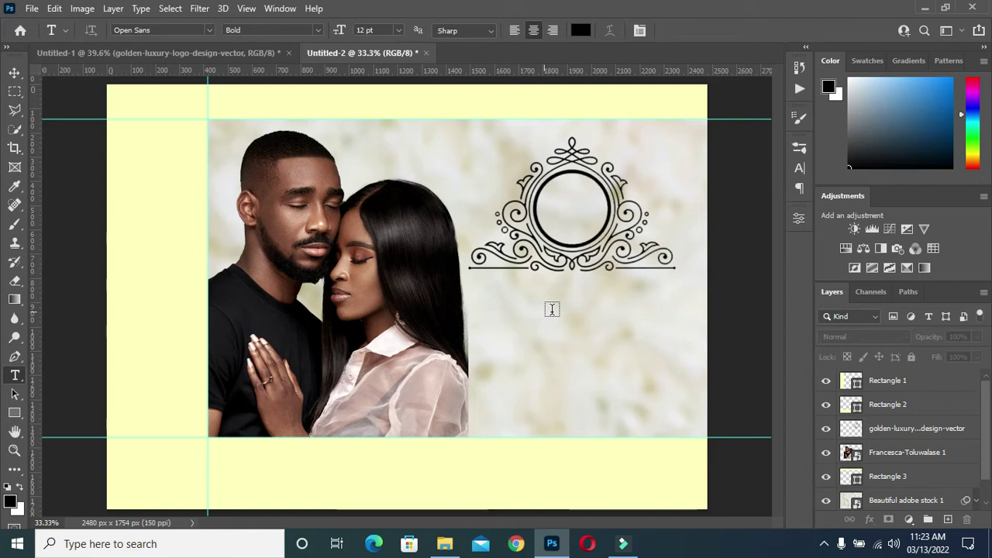
click(552, 309)
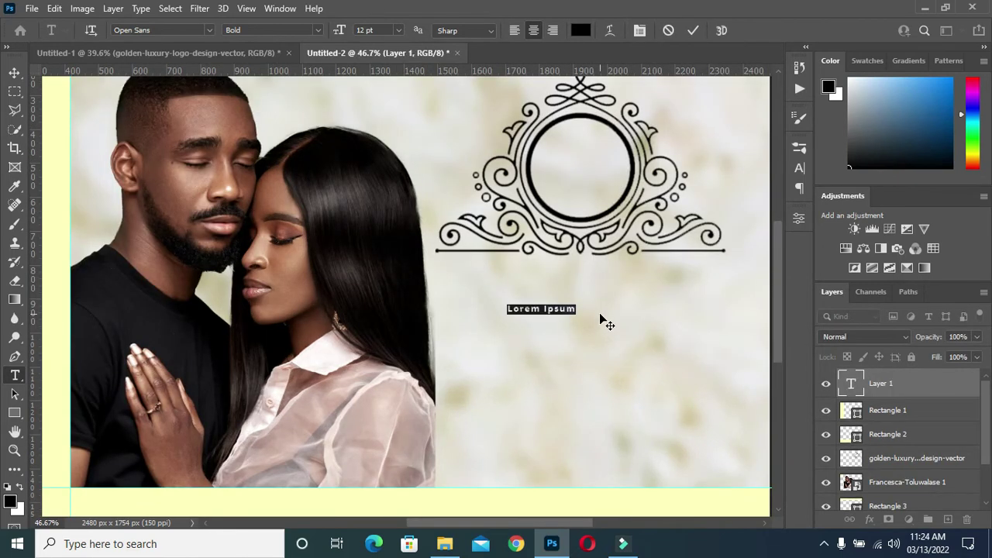
key(BackSpace)
text(14)
key(ctrl+z)
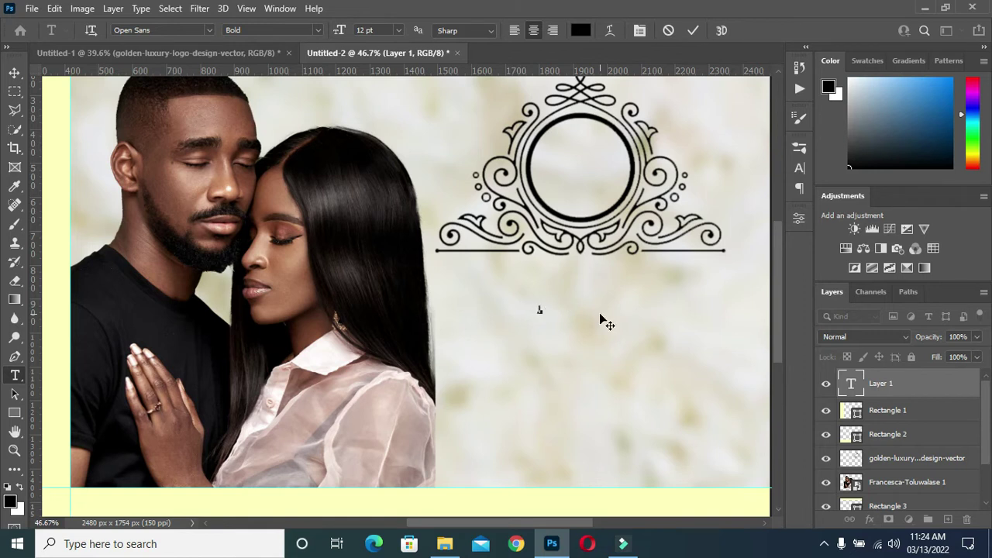
text(J & J)
click(694, 30)
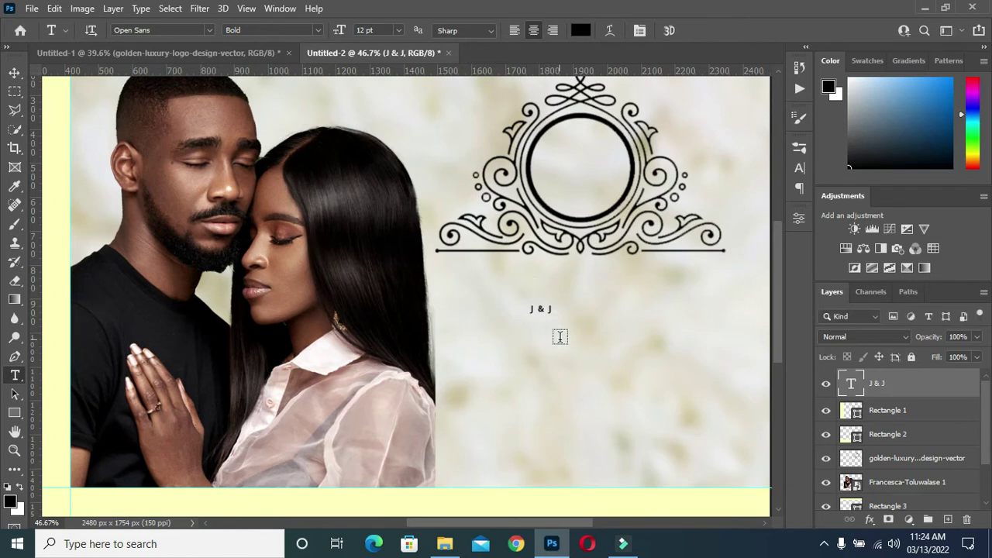
Enlarge the J & J text and move it up slightly
scroll(553, 324, up, 3)
click(14, 72)
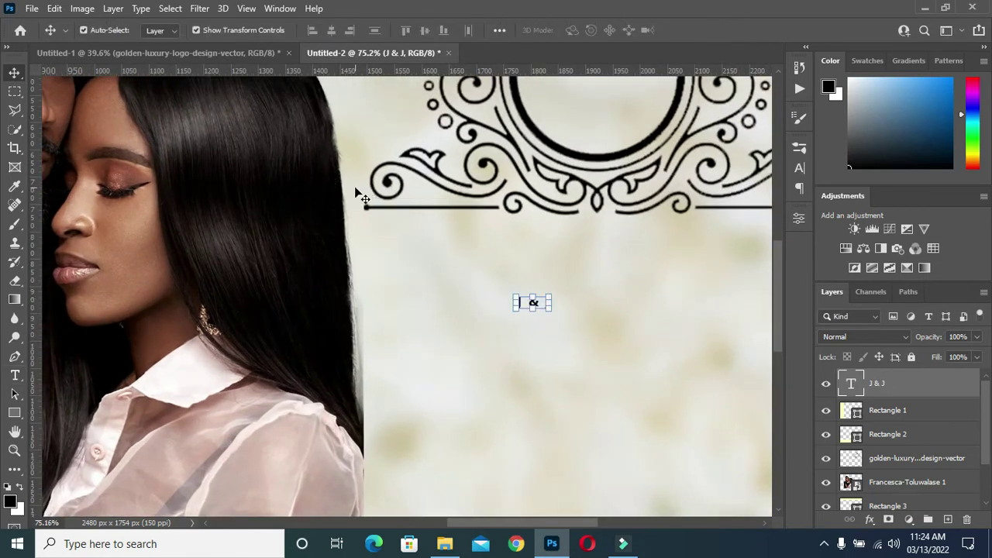
scroll(522, 301, down, 3)
key(ctrl+t)
drag(478, 271, 550, 318)
drag(513, 283, 518, 270)
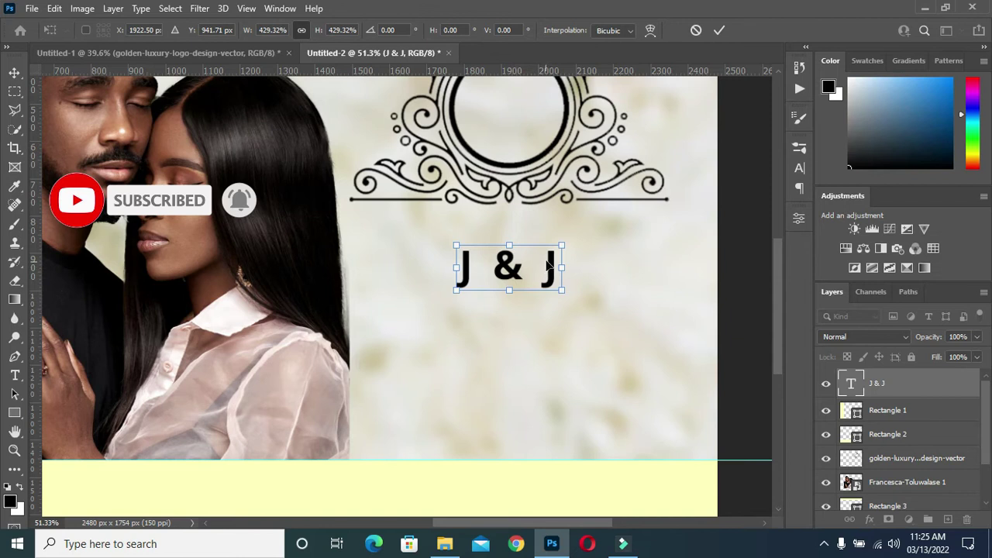
key(Return)
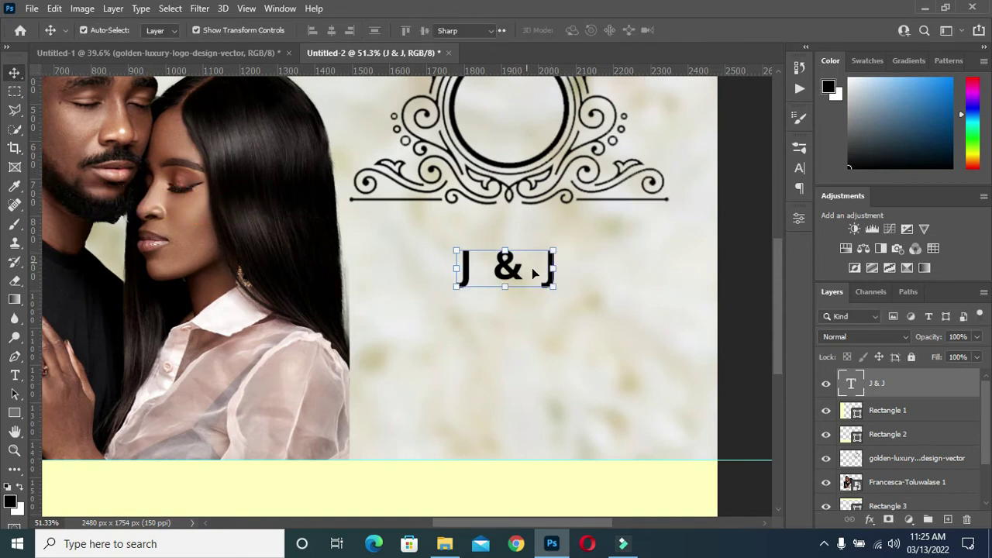
Remove the spaces around the ampersand so the monogram reads "J&J"
double_click(529, 268)
key(BackSpace)
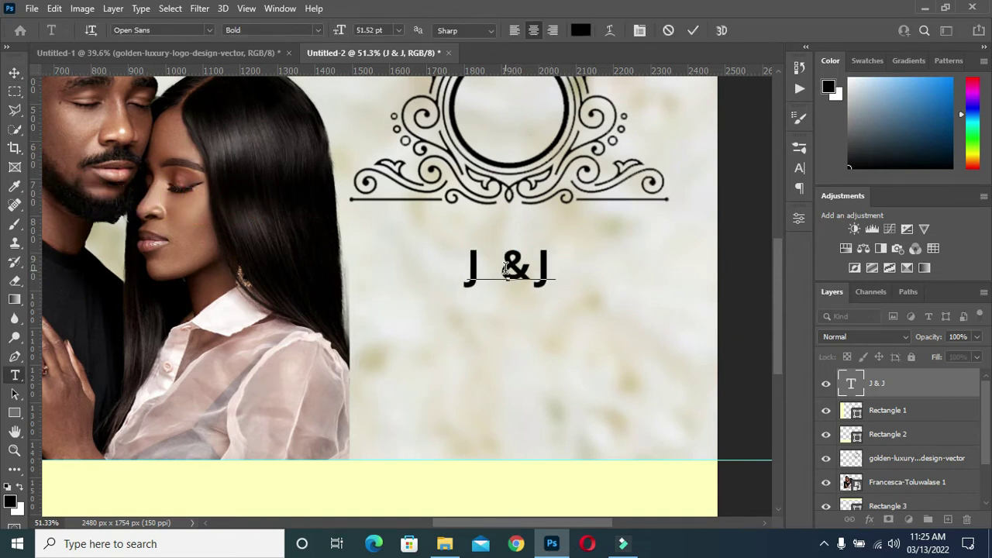
click(504, 268)
key(BackSpace)
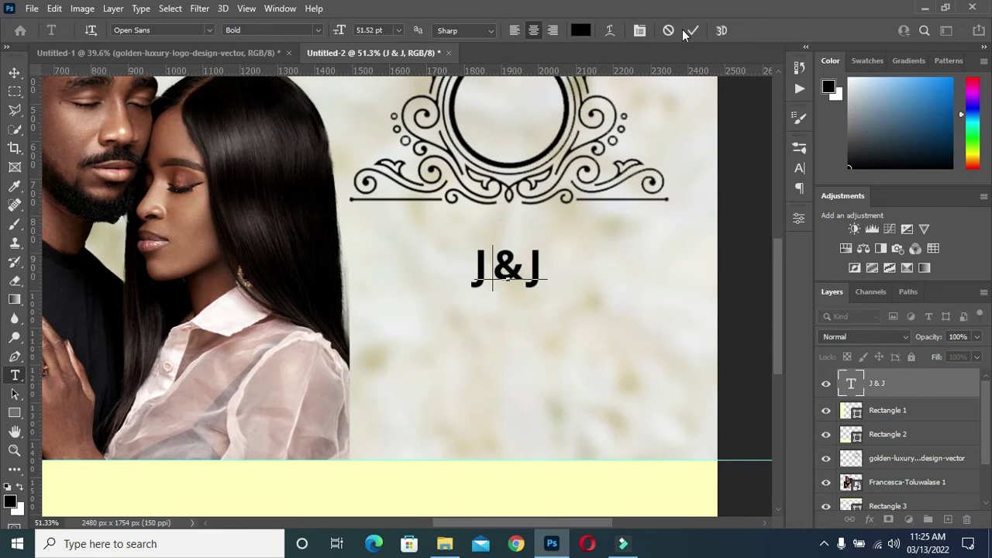
click(693, 30)
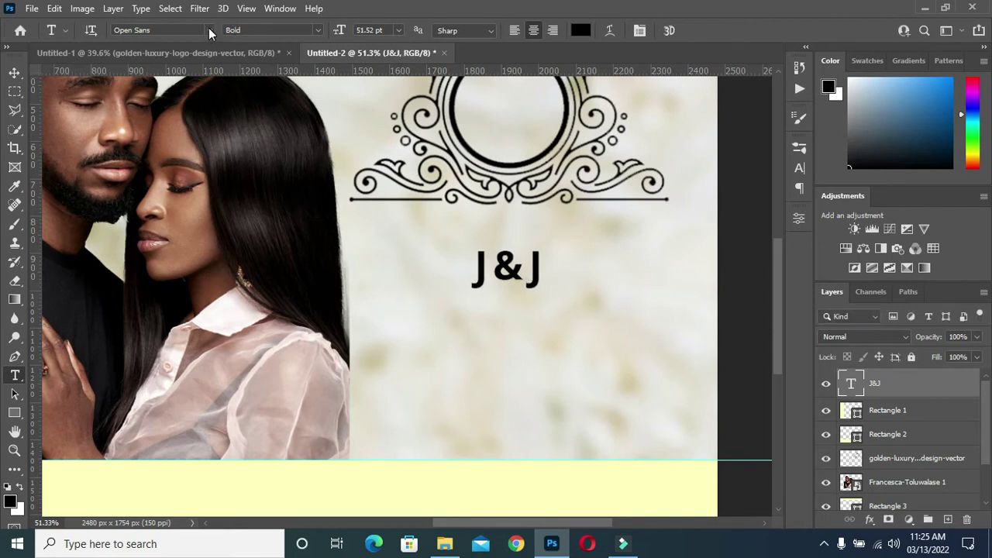
Set the J&J monogram in the Brittany Signature font
click(208, 29)
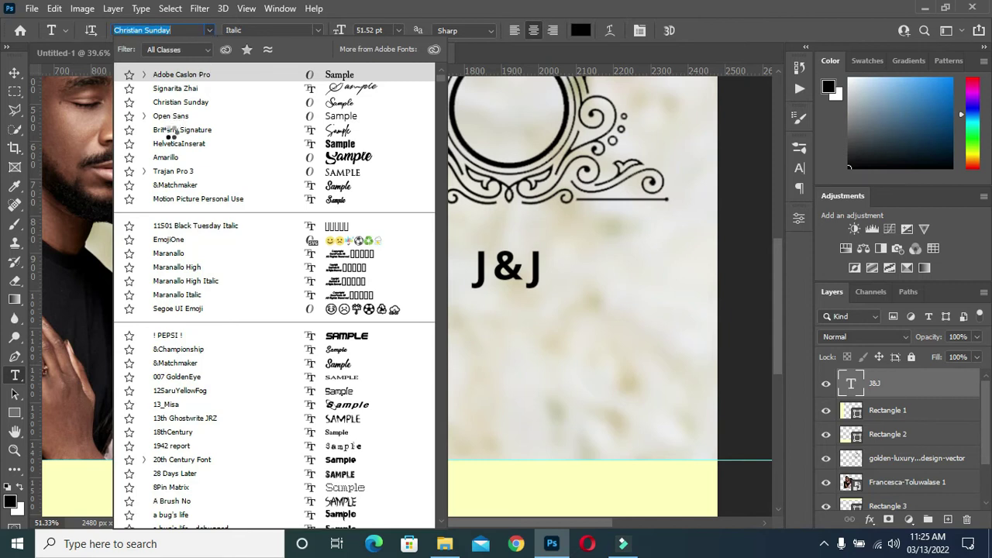
click(172, 131)
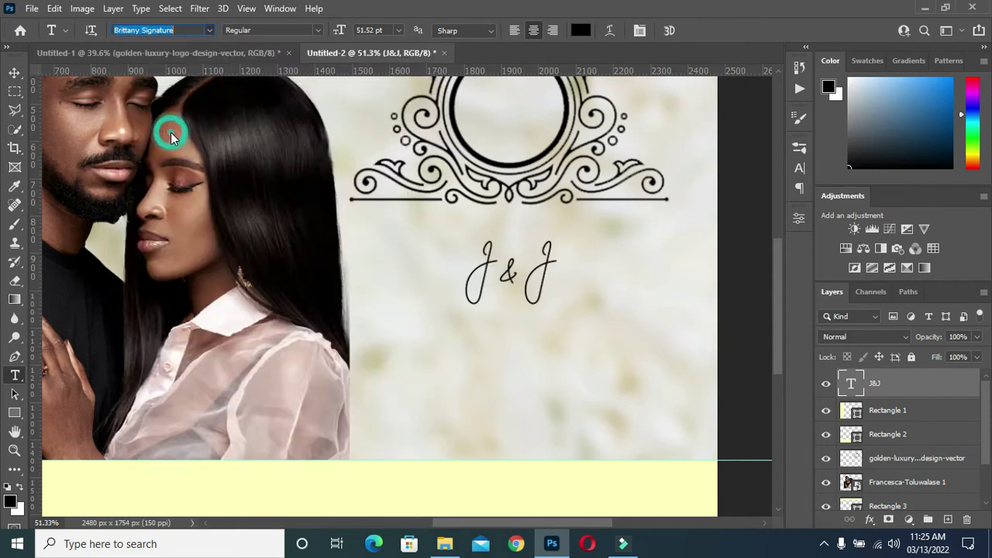
scroll(498, 233, down, 2)
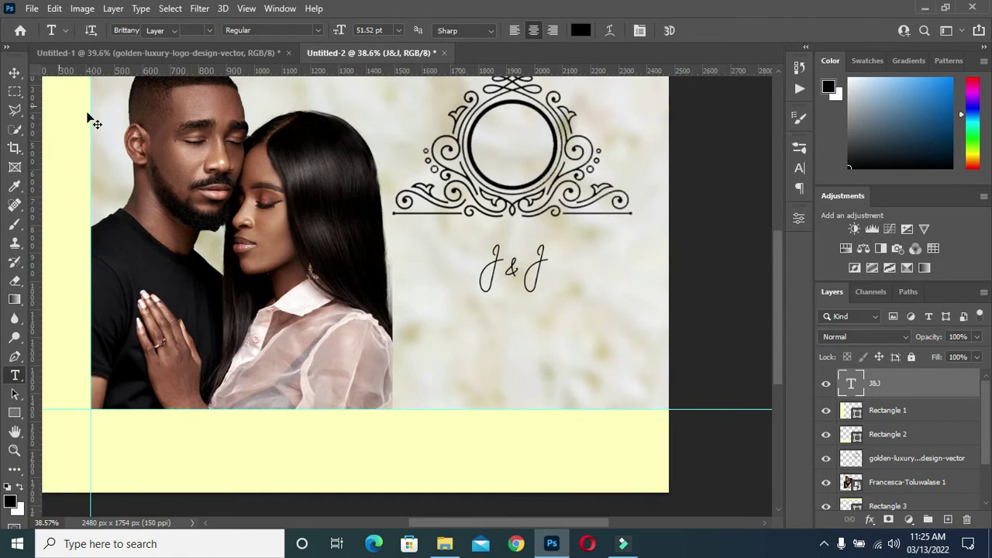
Move J&J into the crest's central circle and shrink it to fit
key(v)
drag(510, 267, 510, 140)
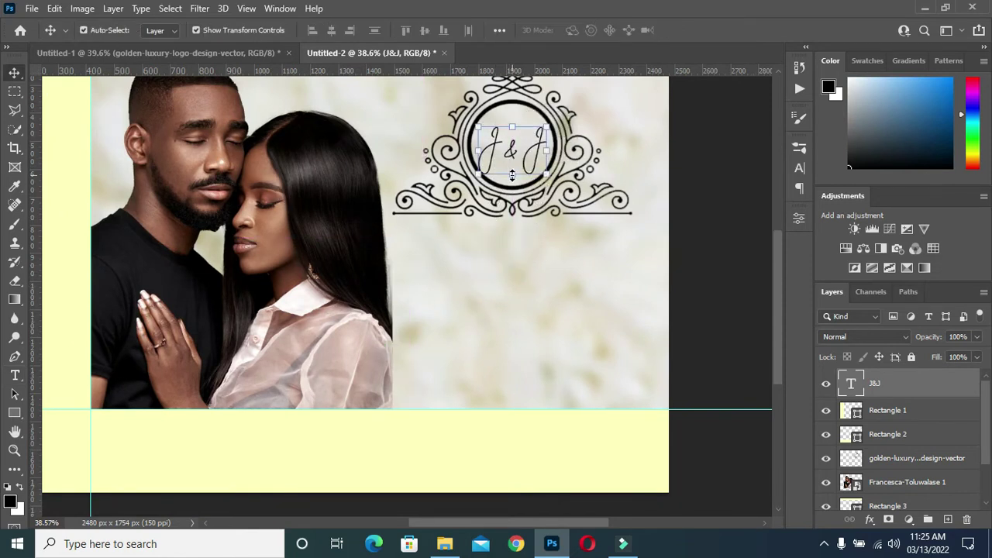
key(ctrl+t)
drag(513, 111, 513, 121)
click(697, 143)
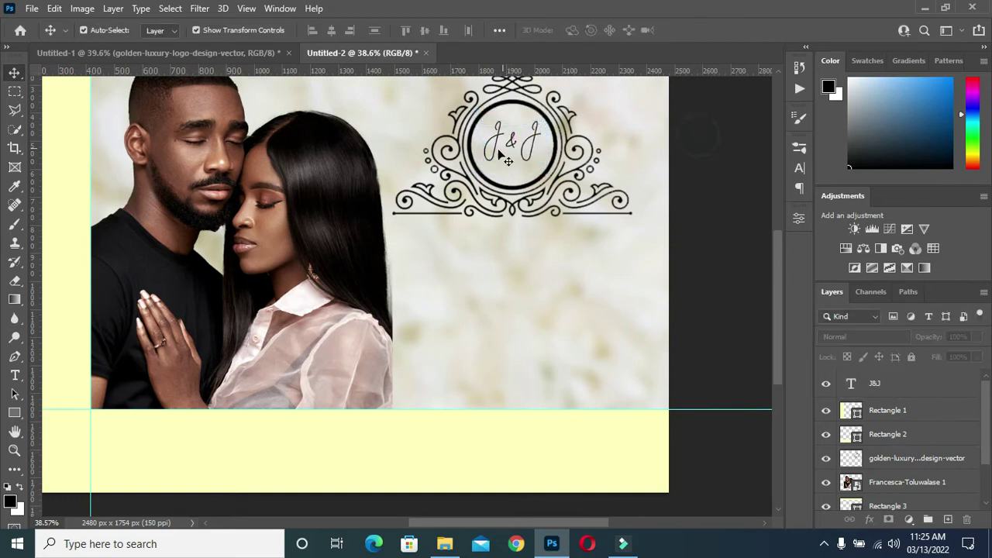
scroll(520, 155, up, 1)
scroll(518, 145, up, 2)
scroll(517, 143, down, 2)
scroll(518, 144, down, 1)
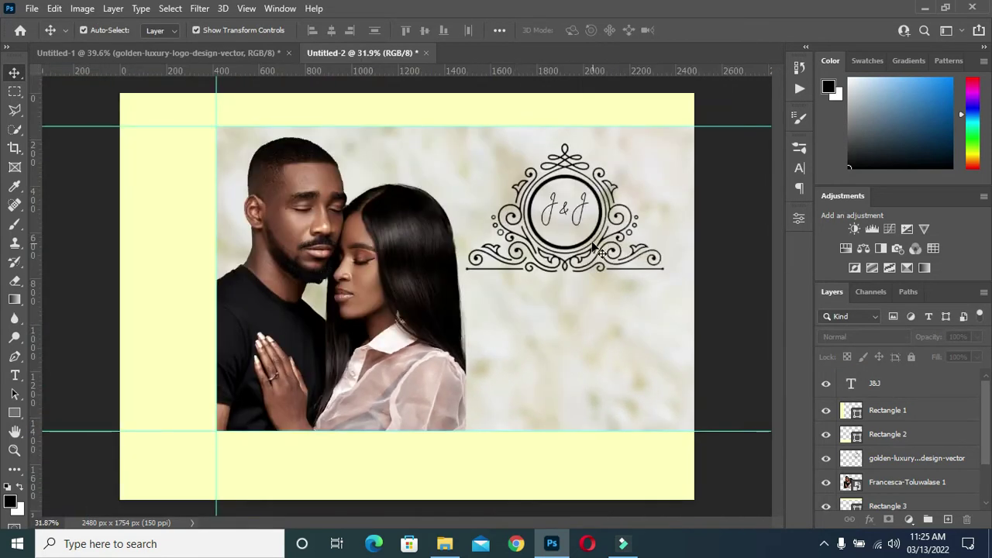
scroll(566, 205, up, 2)
scroll(566, 206, down, 1)
scroll(565, 205, down, 1)
scroll(558, 201, up, 2)
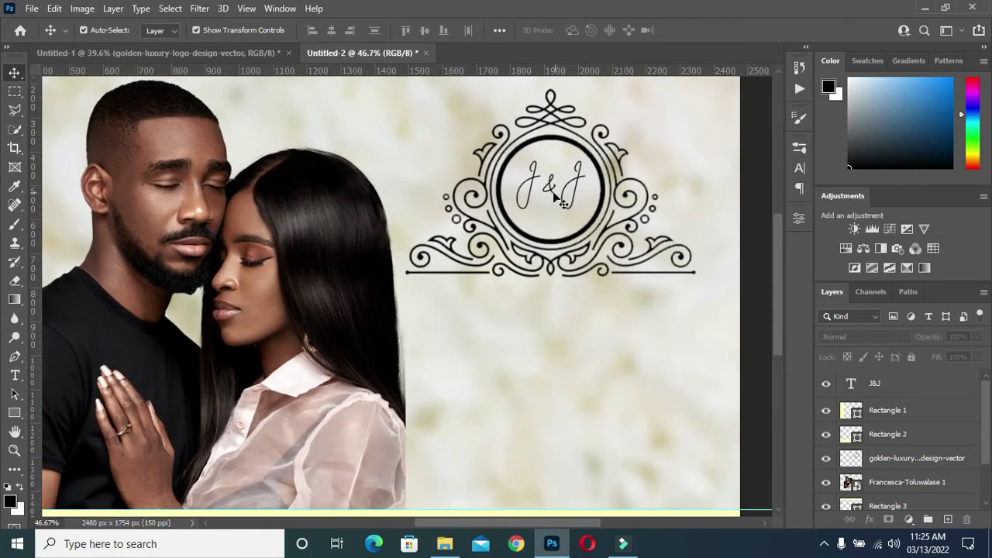
Duplicate the J&J text layer and move the copy below the crest
click(549, 194)
key(ctrl)
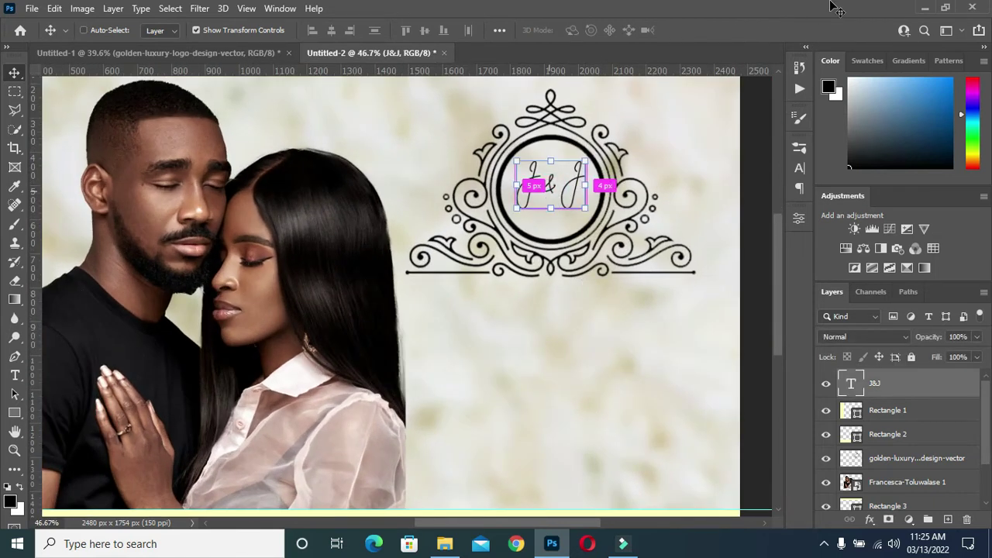
key(ctrl+j)
drag(551, 184, 563, 370)
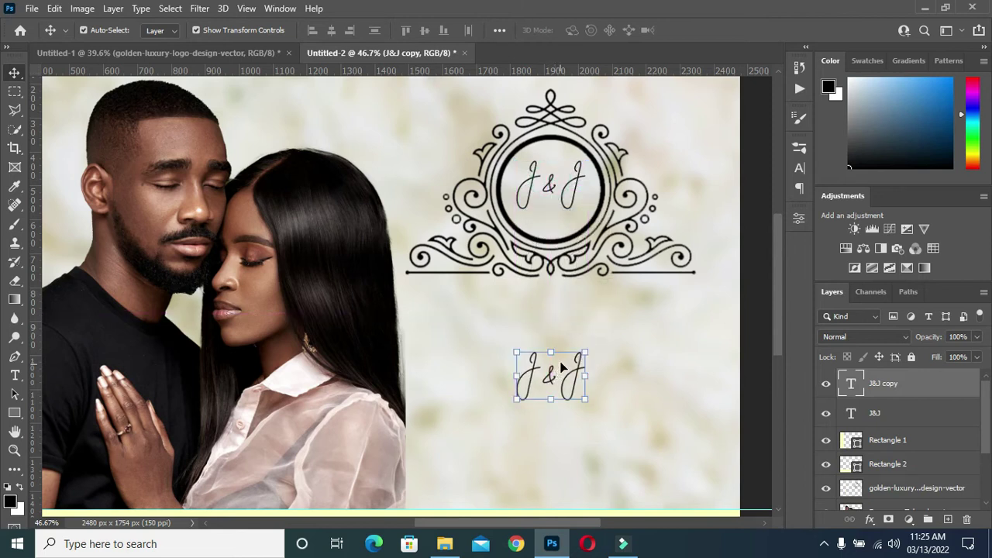
Change the copy to the Ruthie font and replace its text with "James"
double_click(563, 370)
key(ctrl+a)
click(211, 29)
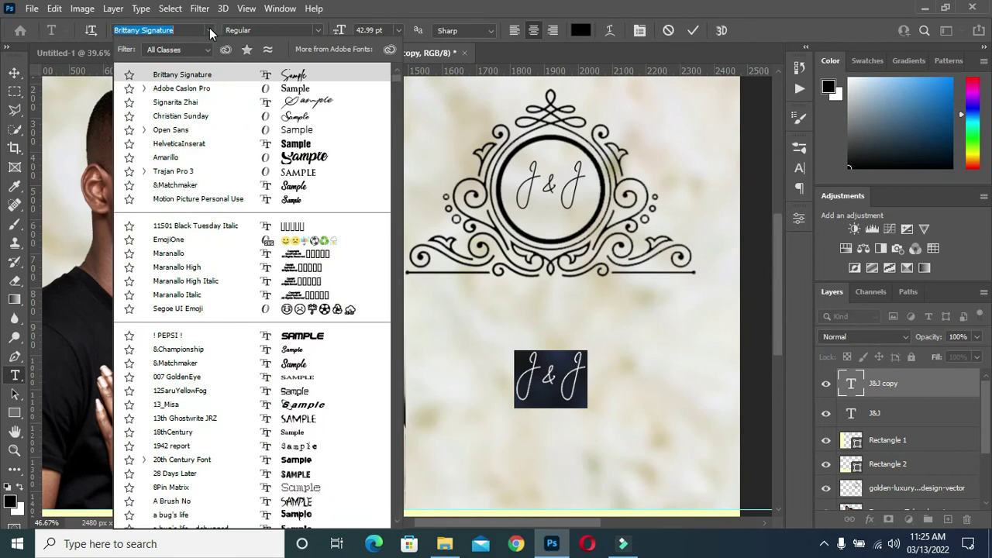
text(ruth)
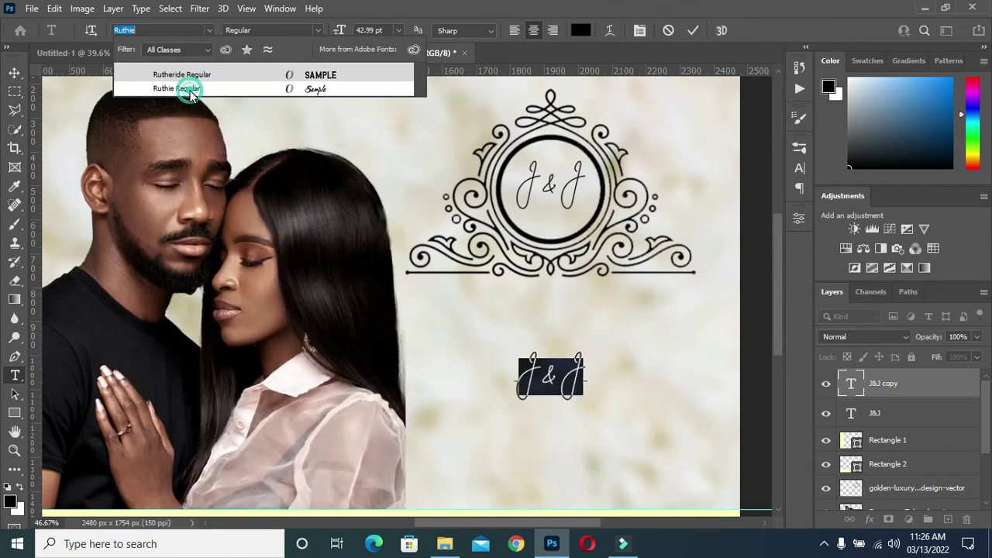
click(193, 89)
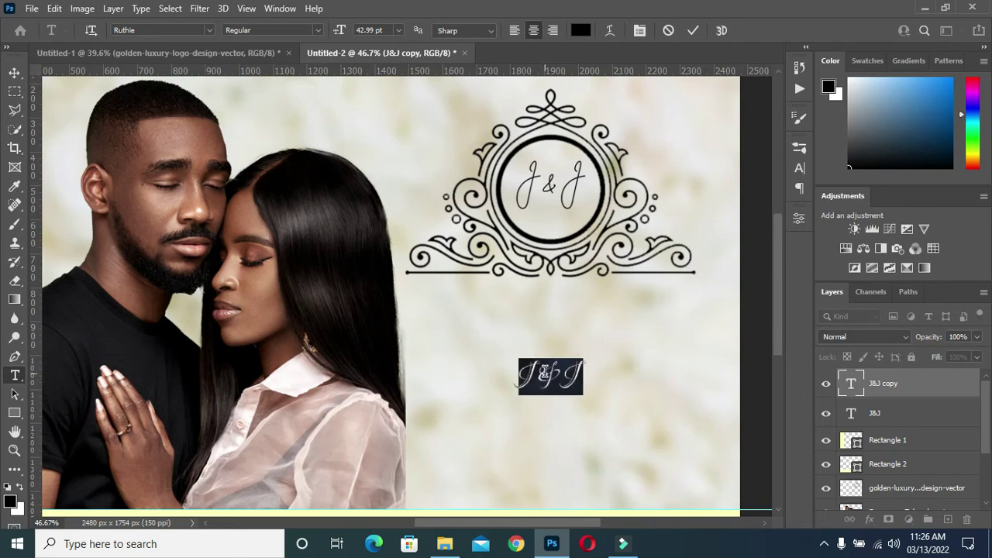
text(James)
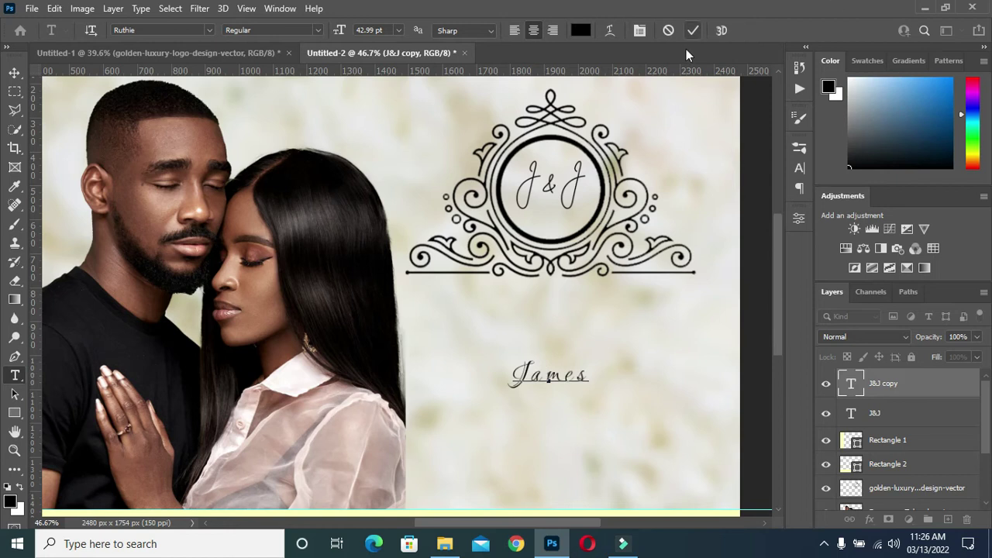
key(ctrl+Return)
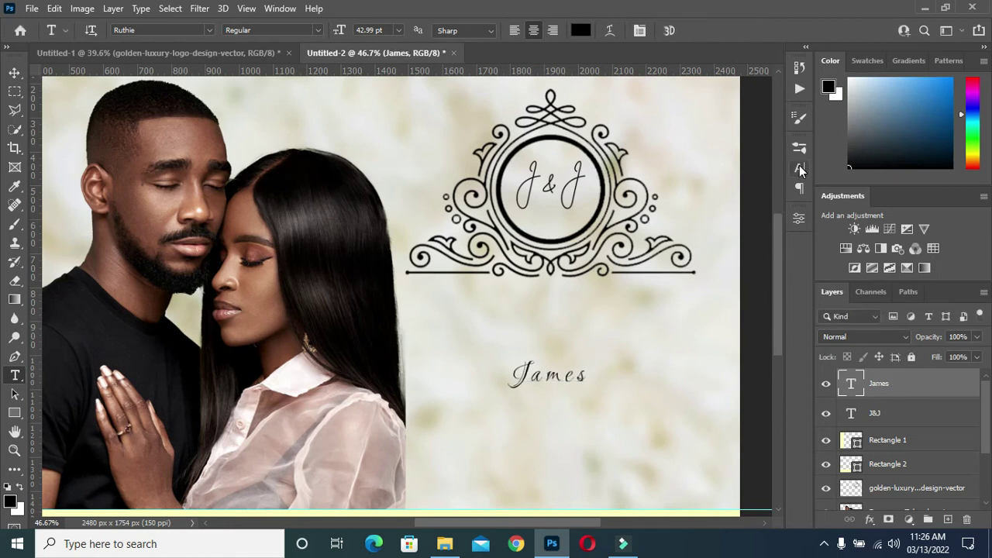
Set the James text's tracking to 0 in the character settings
click(799, 167)
click(747, 200)
text(0)
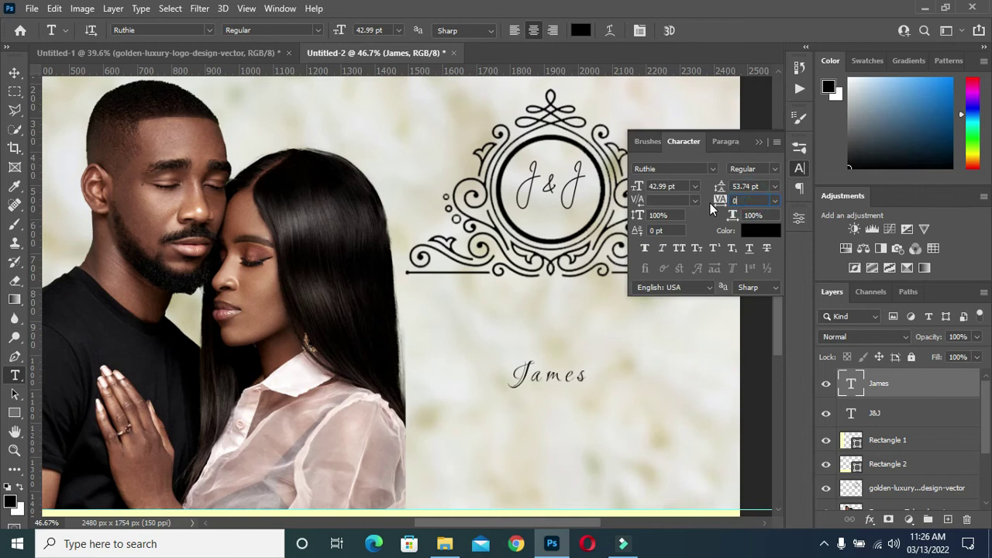
click(758, 143)
click(15, 72)
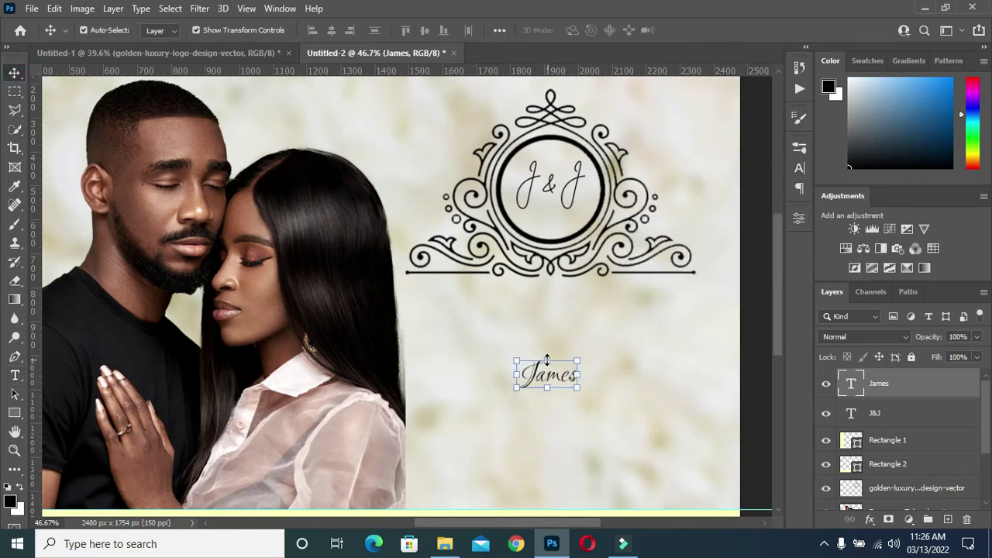
Enlarge the James text and shift it slightly left and down
drag(547, 360, 547, 287)
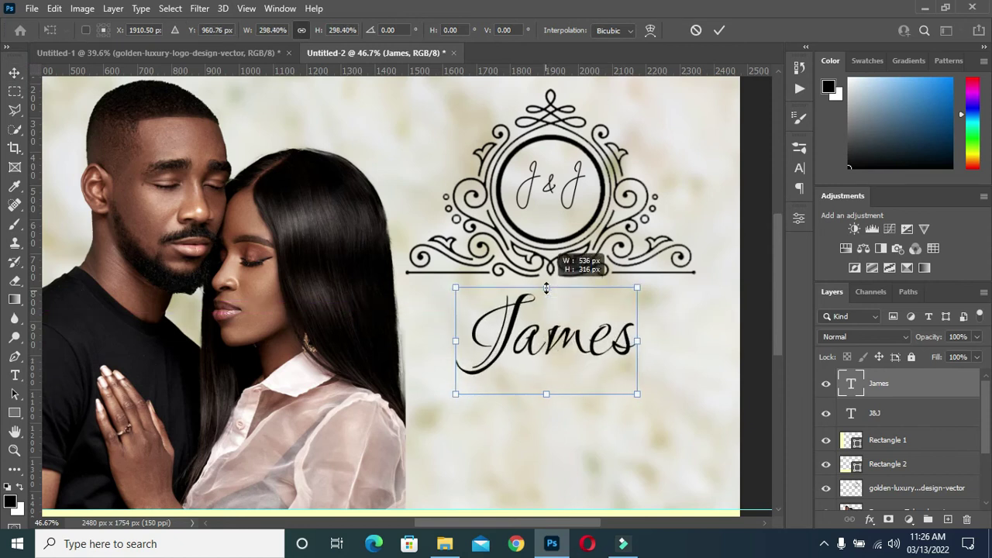
drag(556, 338, 518, 339)
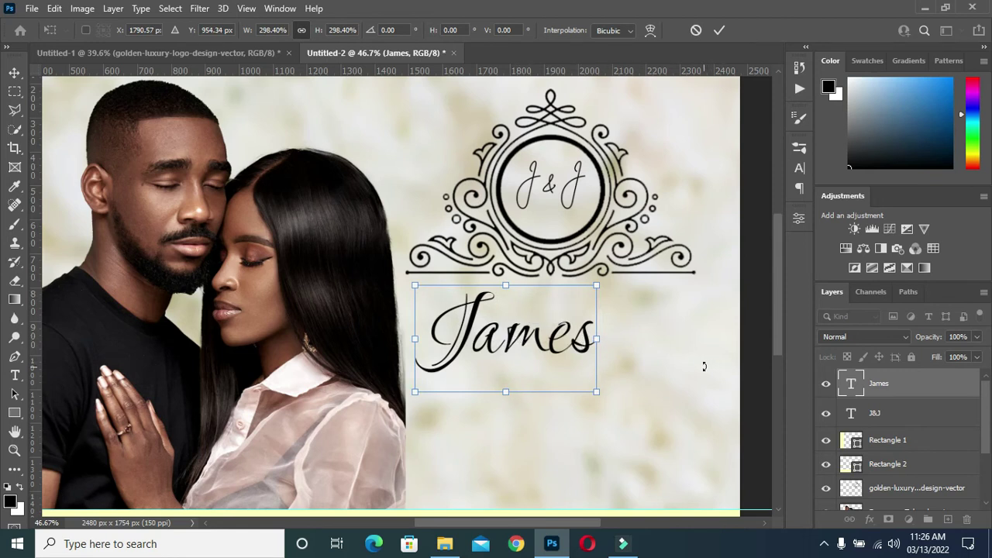
key(Return)
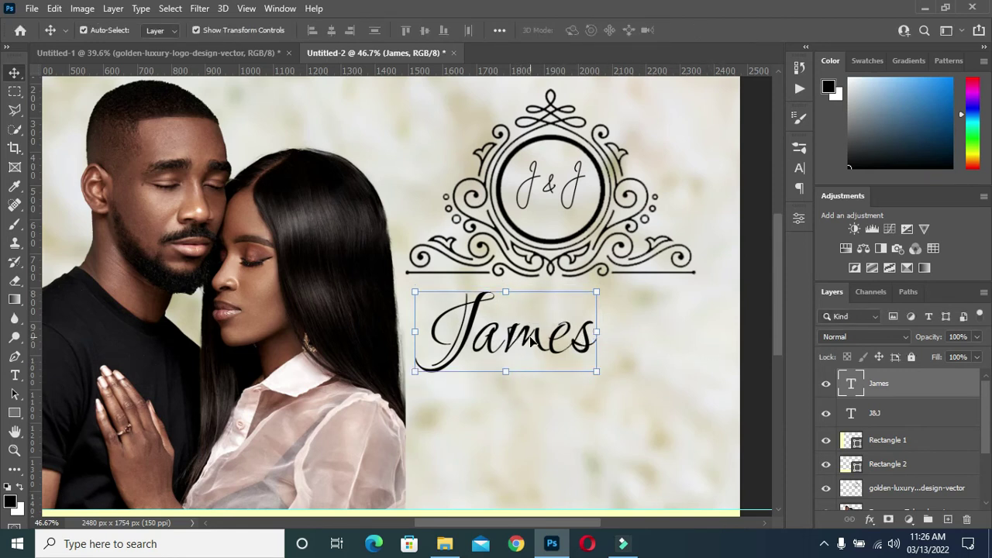
Duplicate James, change the copy to '&', and shrink it beside James
drag(527, 334, 546, 396)
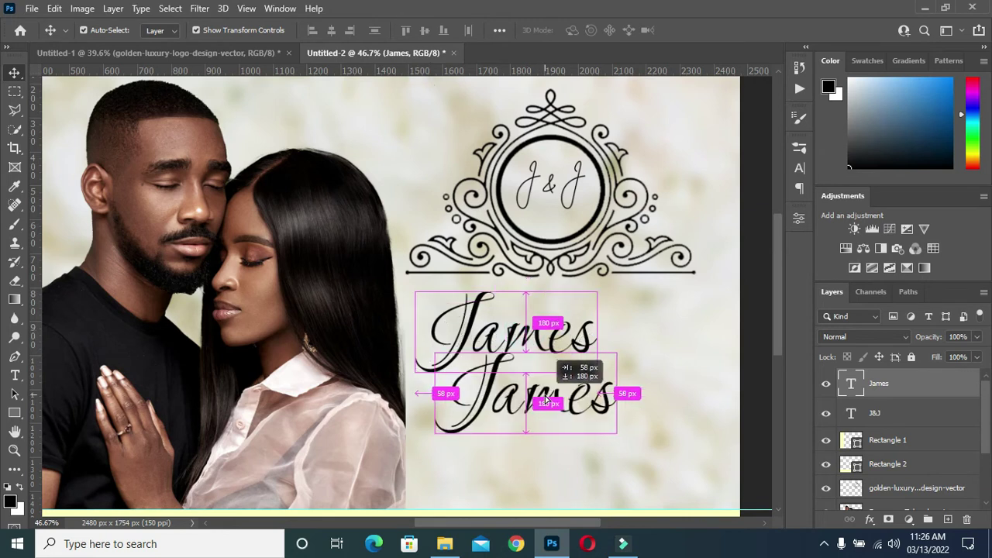
key(t)
click(546, 396)
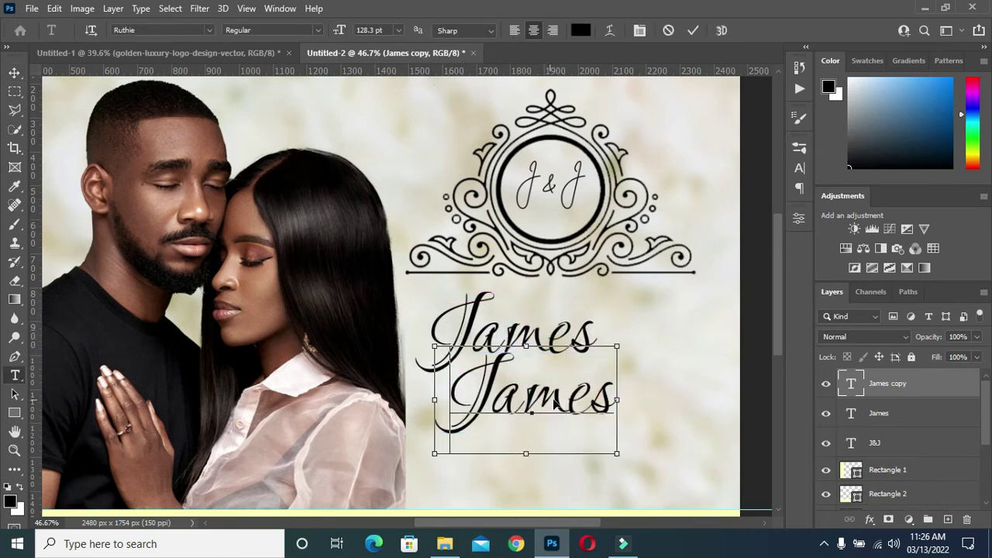
key(ctrl+a)
text(&)
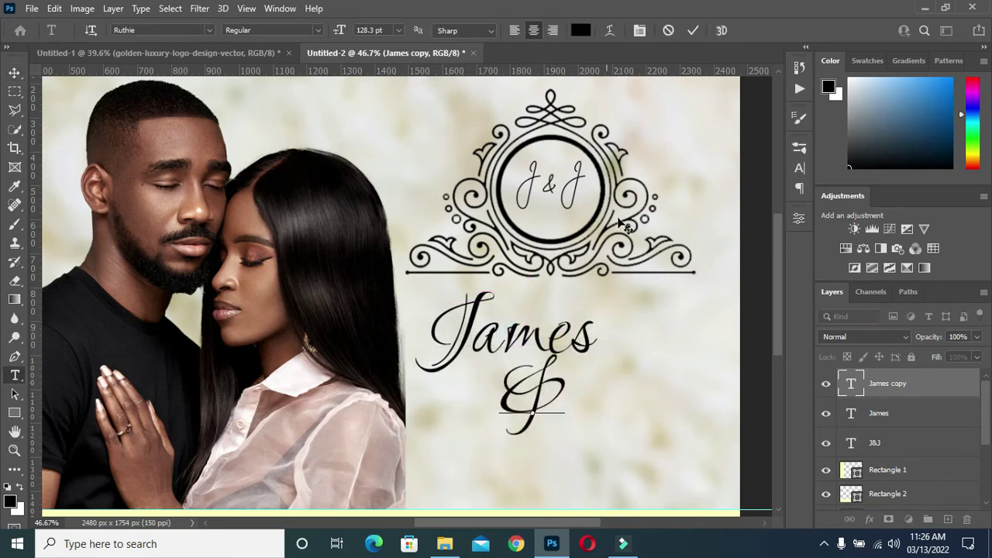
click(695, 31)
key(v)
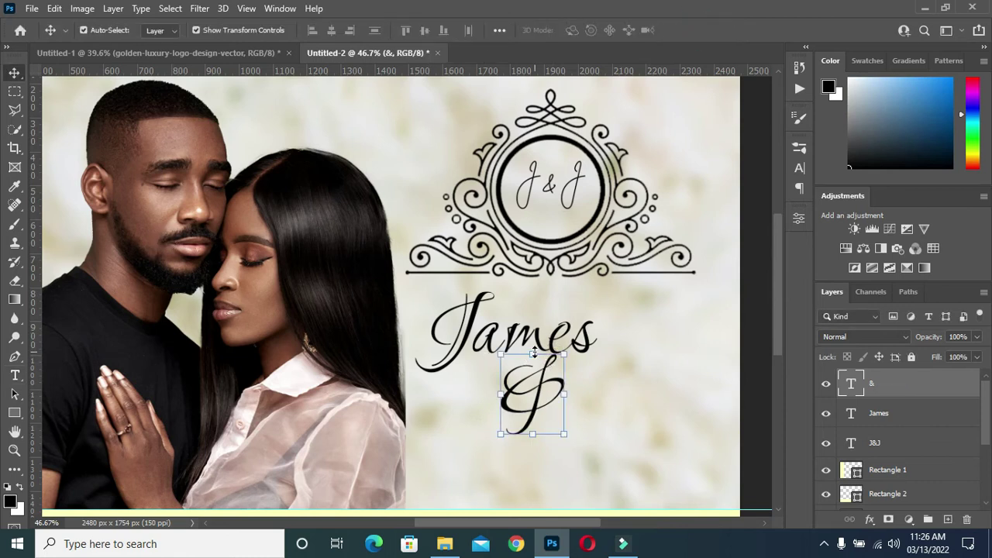
click(532, 355)
mouse_move(532, 345)
mouse_down()
mouse_move(531, 398)
mouse_move(620, 341)
mouse_move(633, 347)
mouse_up()
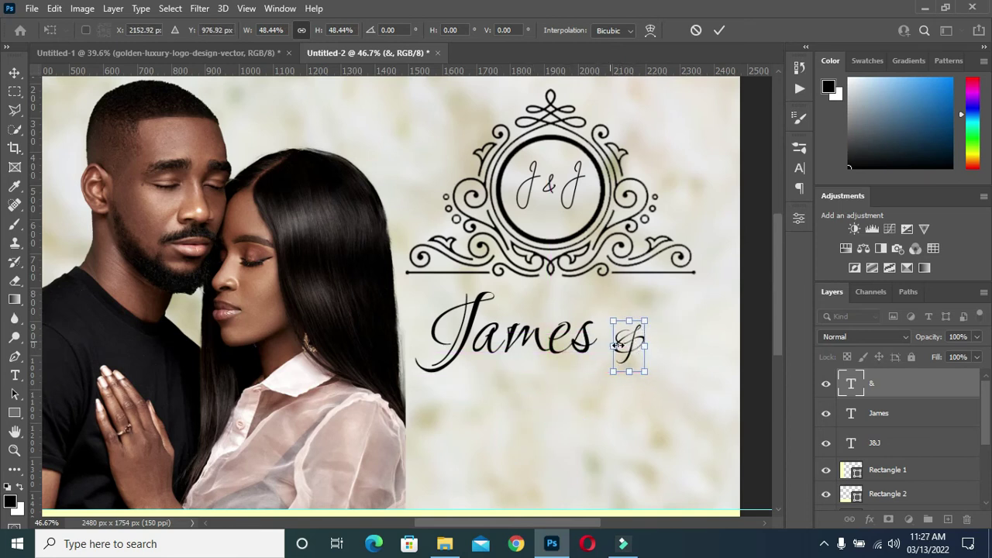
key(Return)
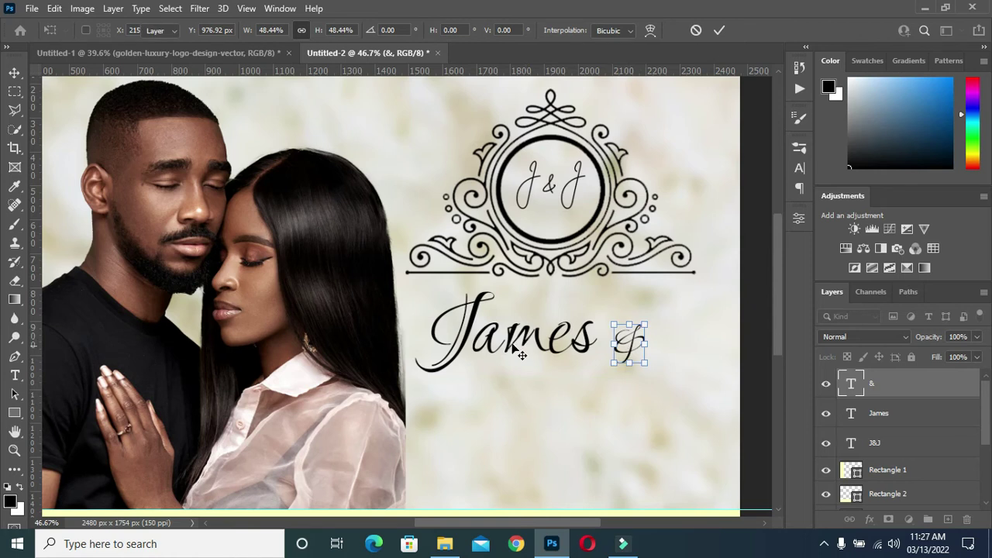
Duplicate James below and retype the copy as 'Juliana'
alt+drag(516, 347, 526, 417)
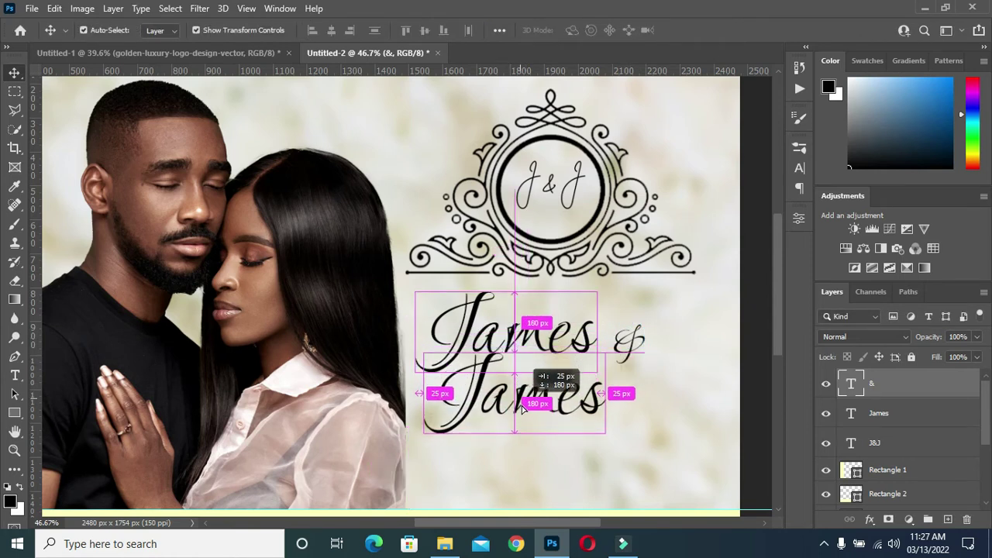
double_click(525, 416)
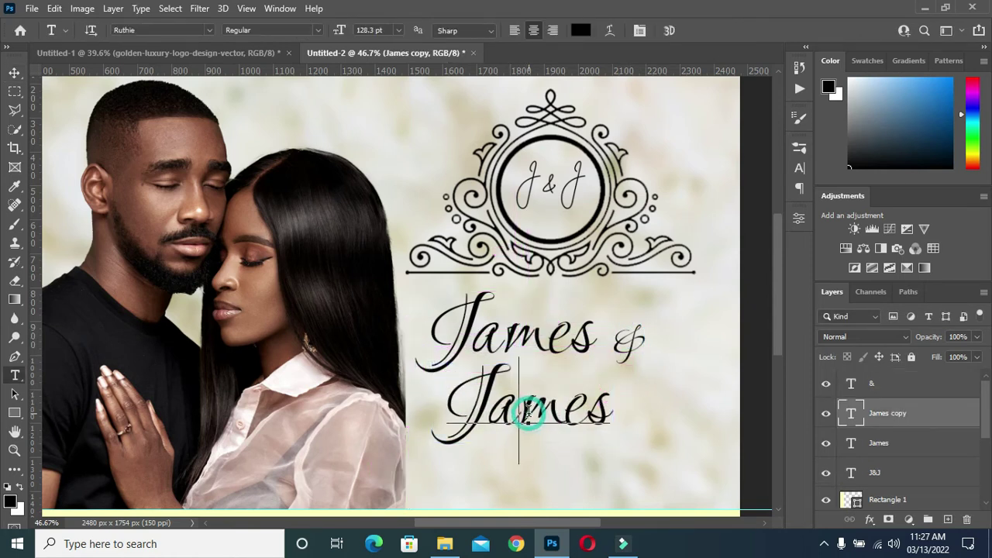
double_click(527, 409)
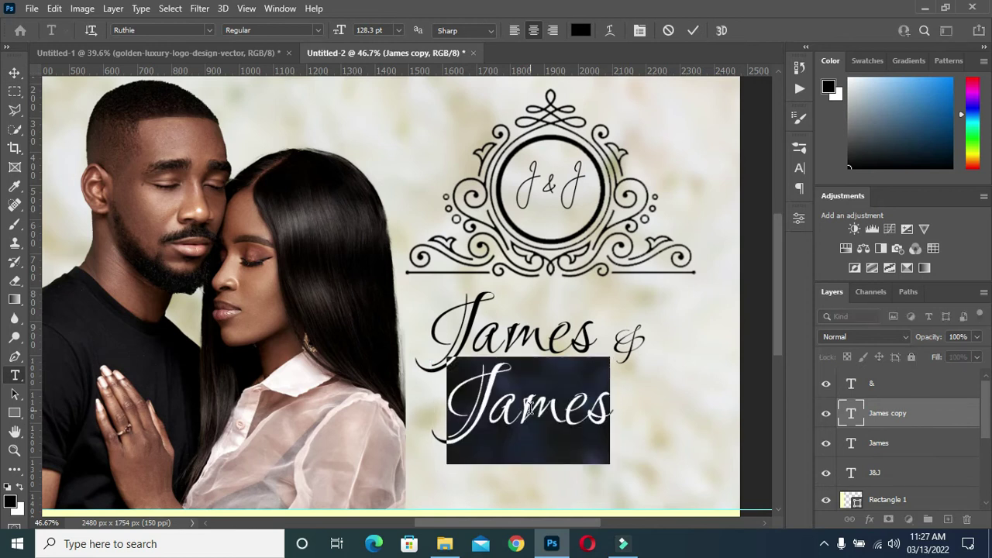
text(Juli)
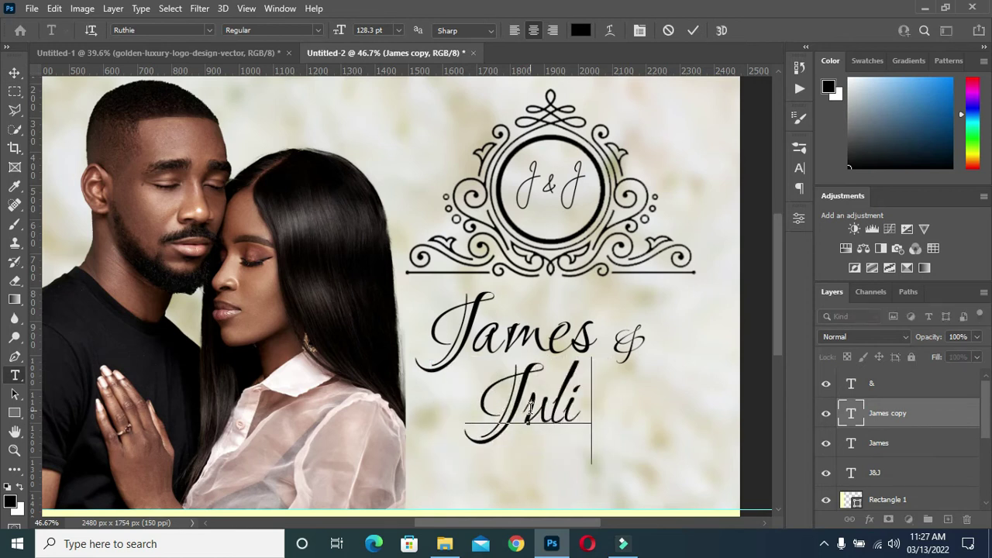
text(ana)
click(693, 31)
Offset Juliana right beneath James and move the & down just before it
click(14, 72)
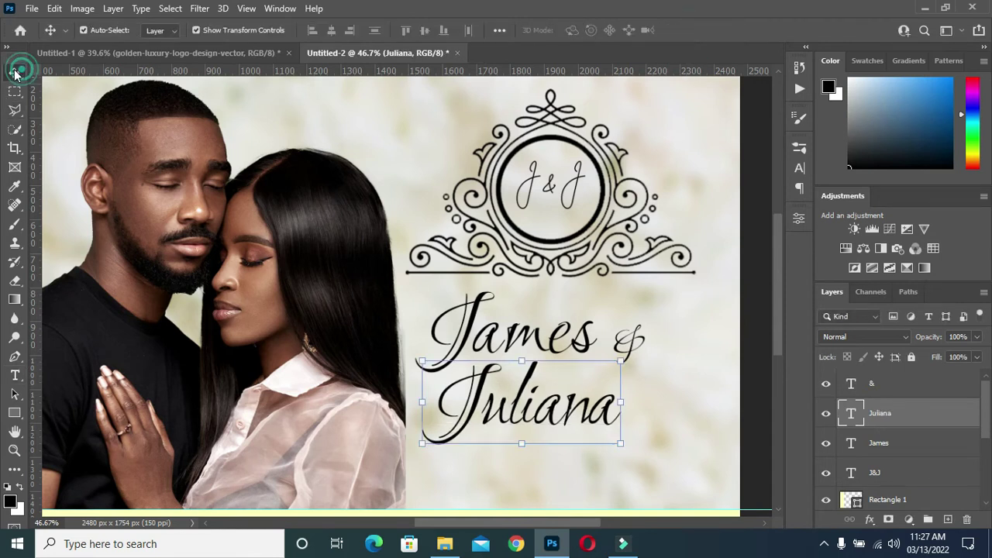
drag(554, 417, 607, 420)
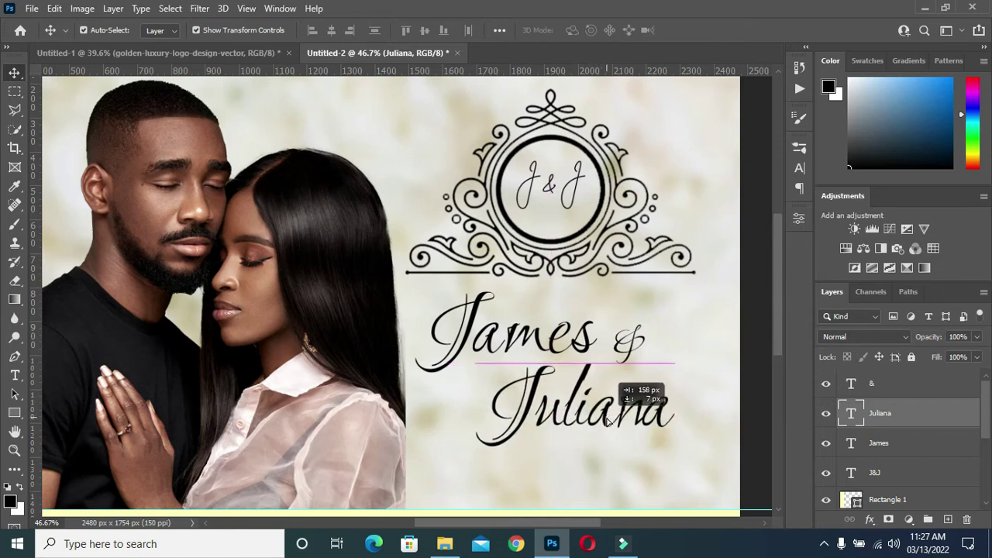
drag(608, 420, 608, 420)
click(740, 341)
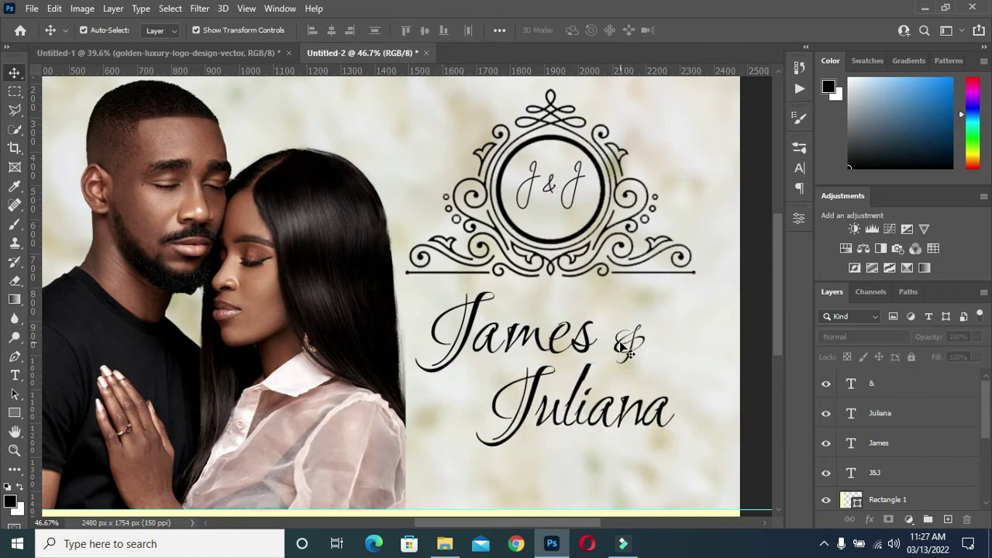
drag(625, 350, 448, 407)
scroll(567, 342, down, 3)
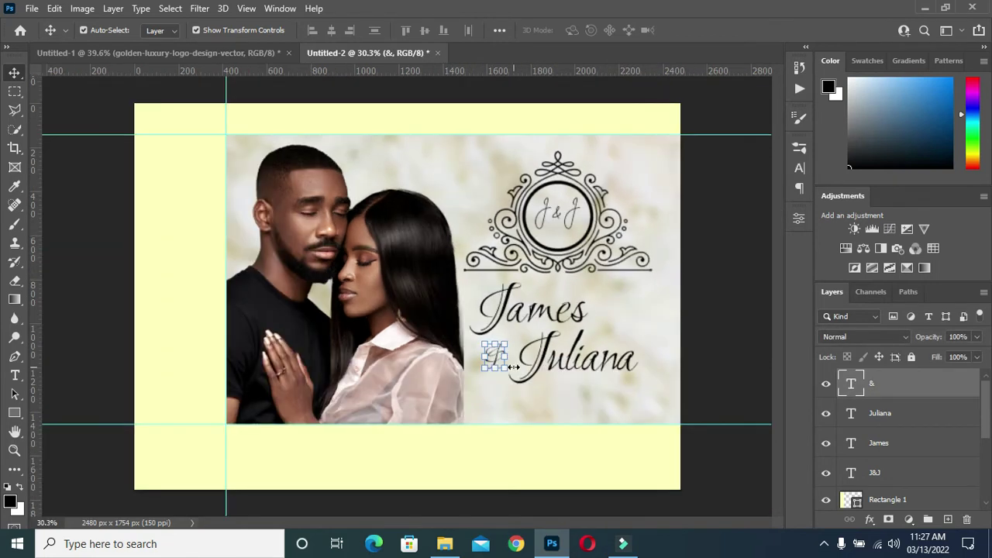
click(744, 365)
scroll(511, 341, up, 3)
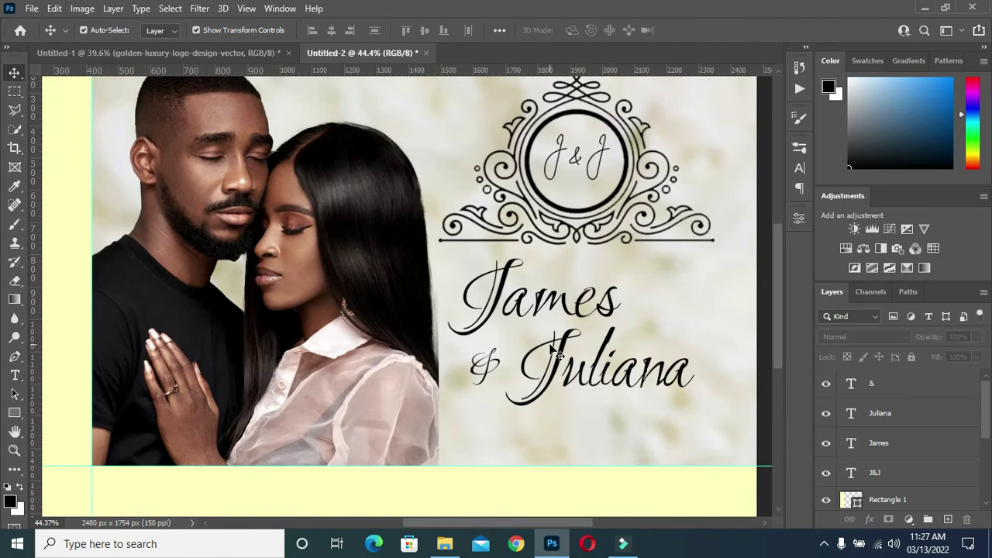
scroll(551, 349, down, 1)
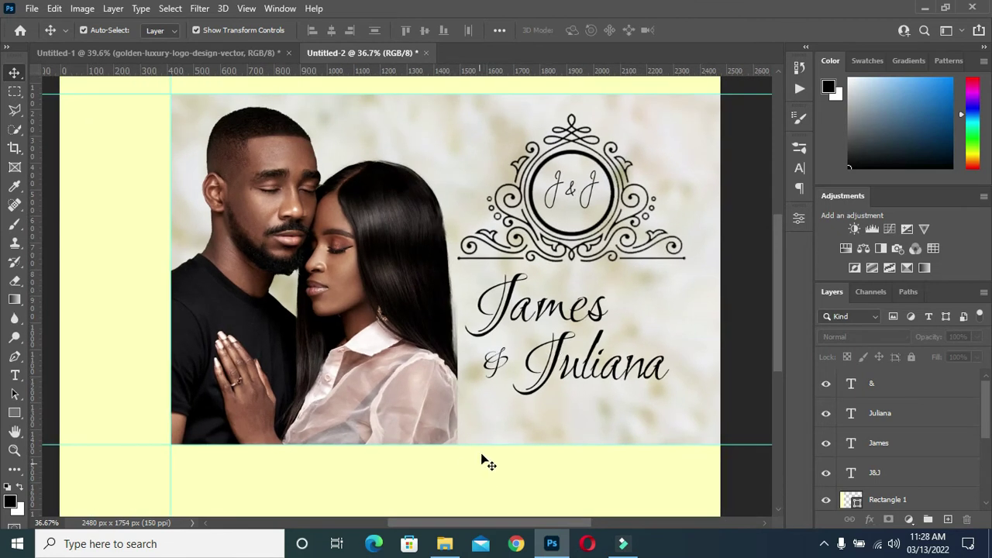
scroll(488, 458, up, 2)
scroll(500, 436, up, 1)
scroll(468, 420, down, 2)
Draw a wide rectangle beneath the names and fill it pale yellow
click(14, 415)
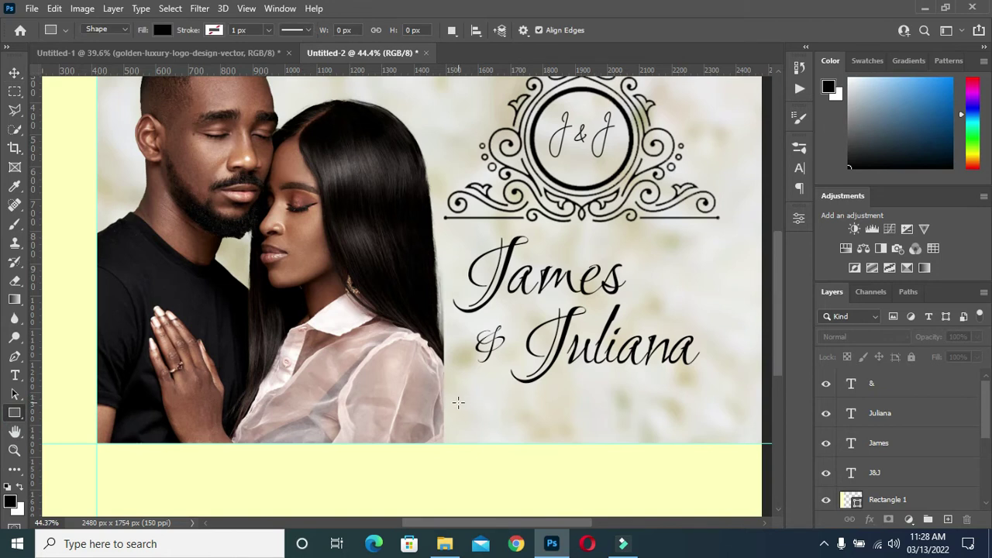
drag(454, 399, 746, 430)
click(636, 366)
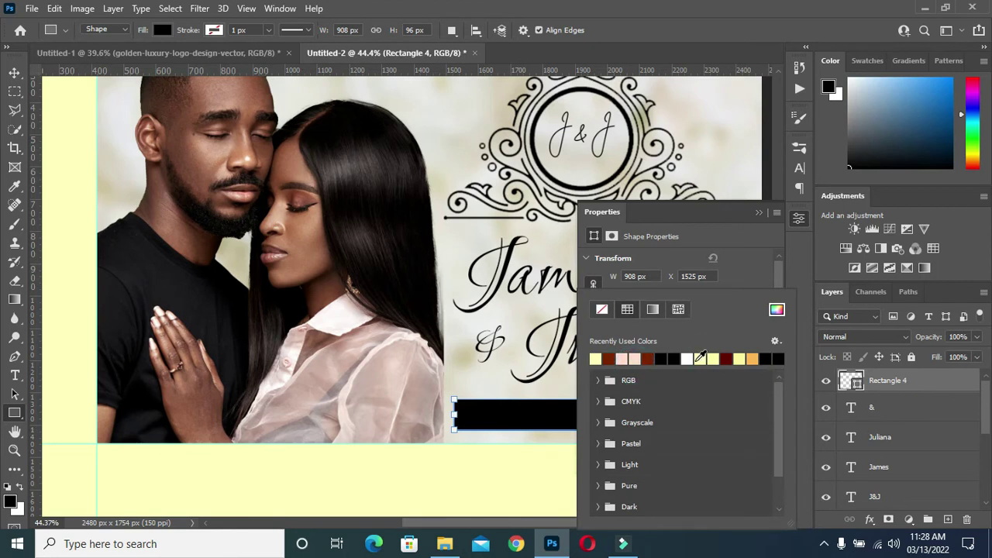
click(710, 359)
click(759, 213)
click(758, 212)
click(15, 72)
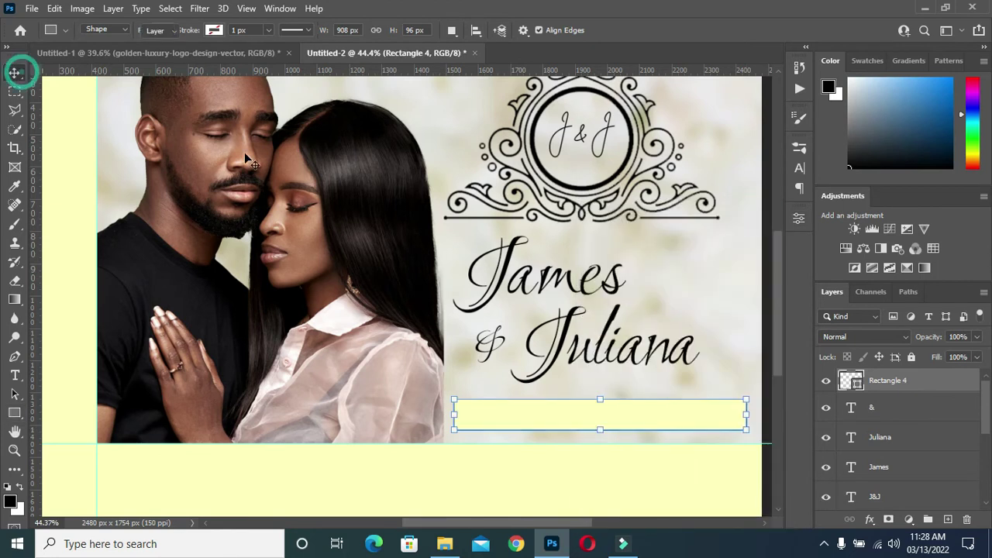
Start a text line in the lower yellow band, typing 'day, march 12022'
key(t)
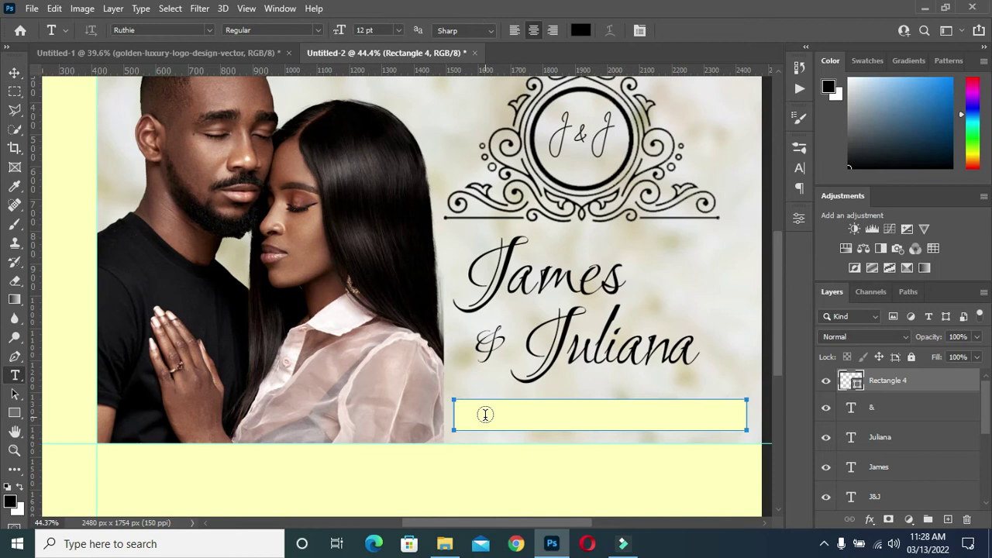
click(468, 465)
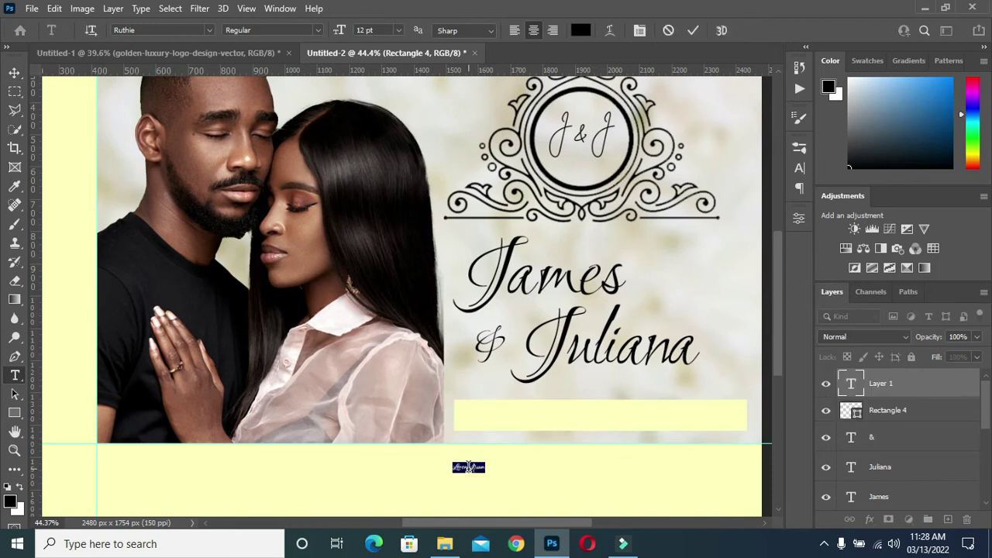
key(BackSpace)
text(day,)
text( ma)
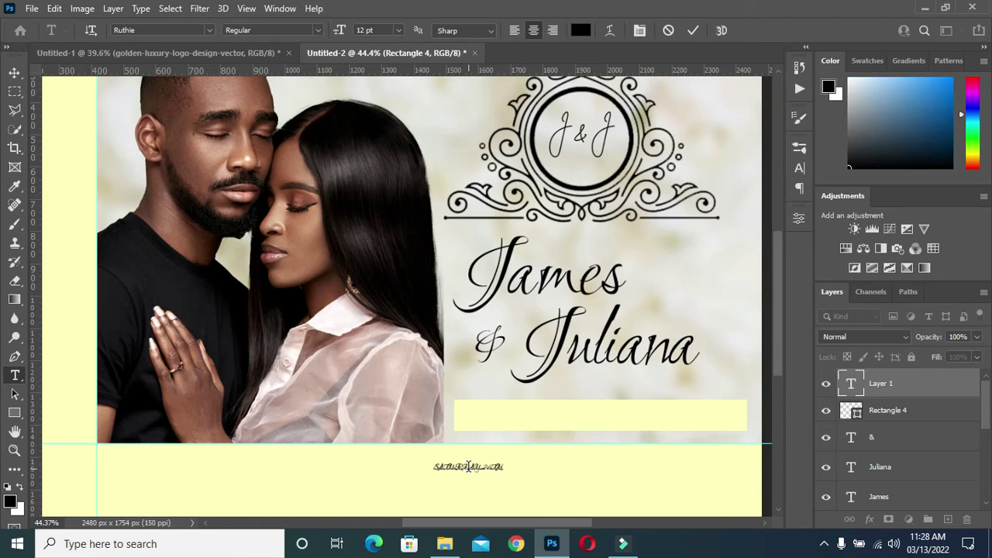
text(rch 12)
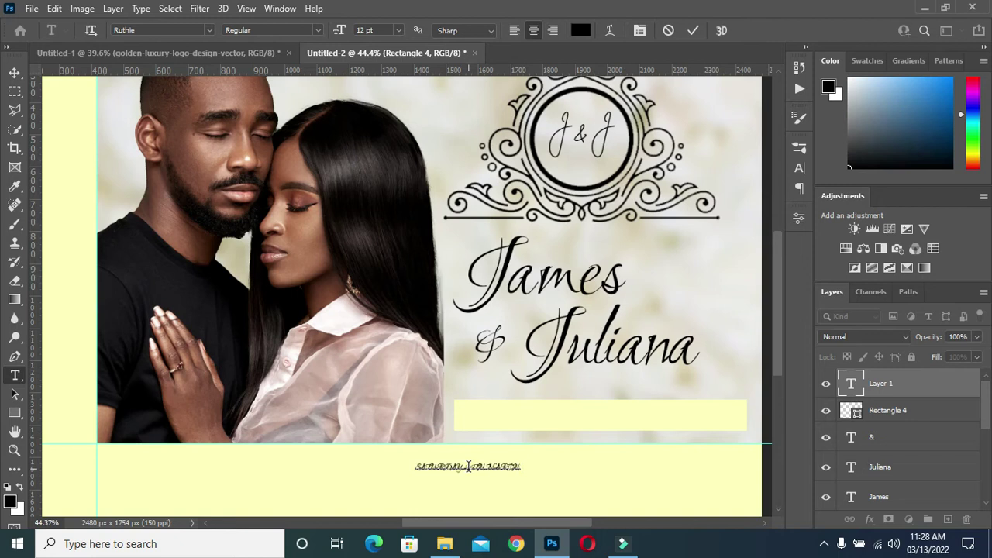
text(022)
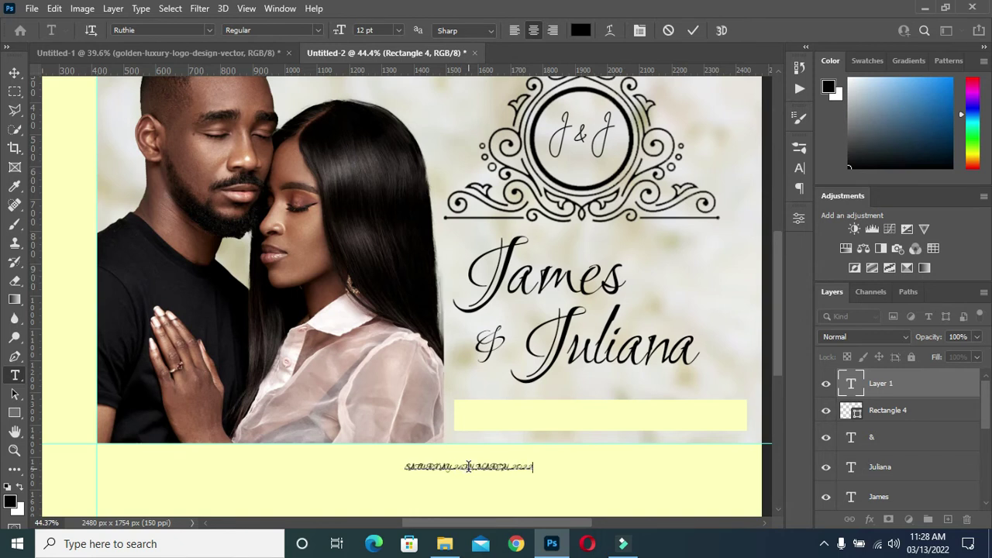
Commit the date text and set it in HelveticaInserat
click(693, 29)
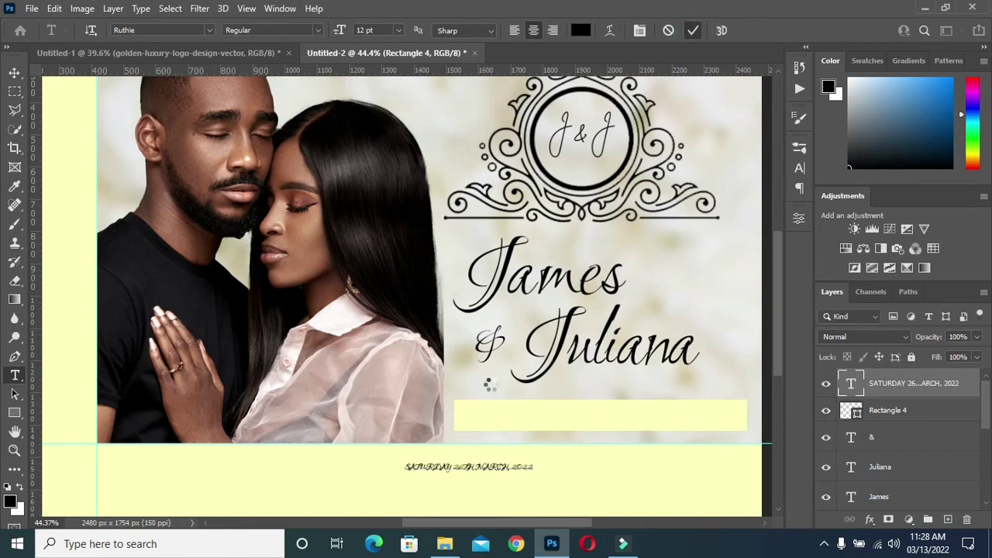
click(210, 29)
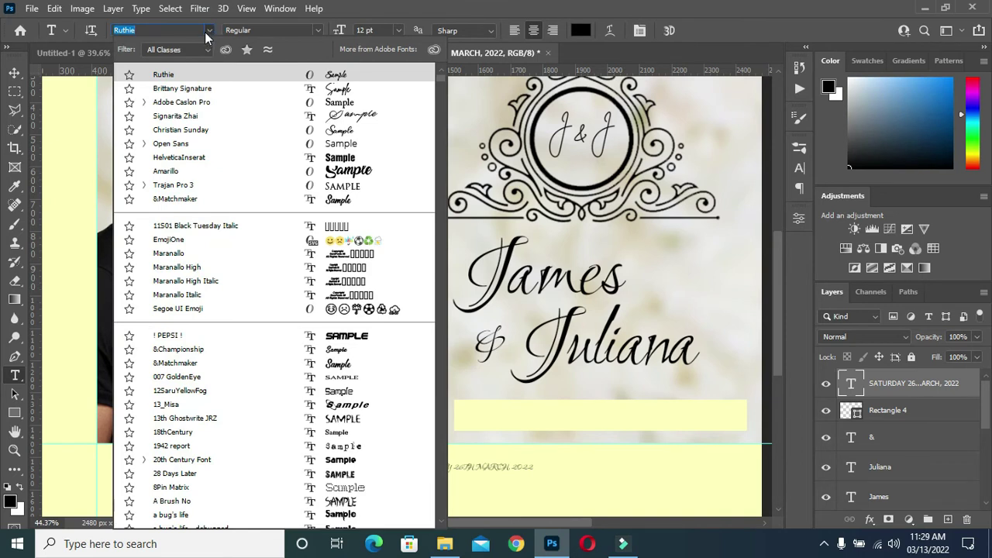
click(239, 160)
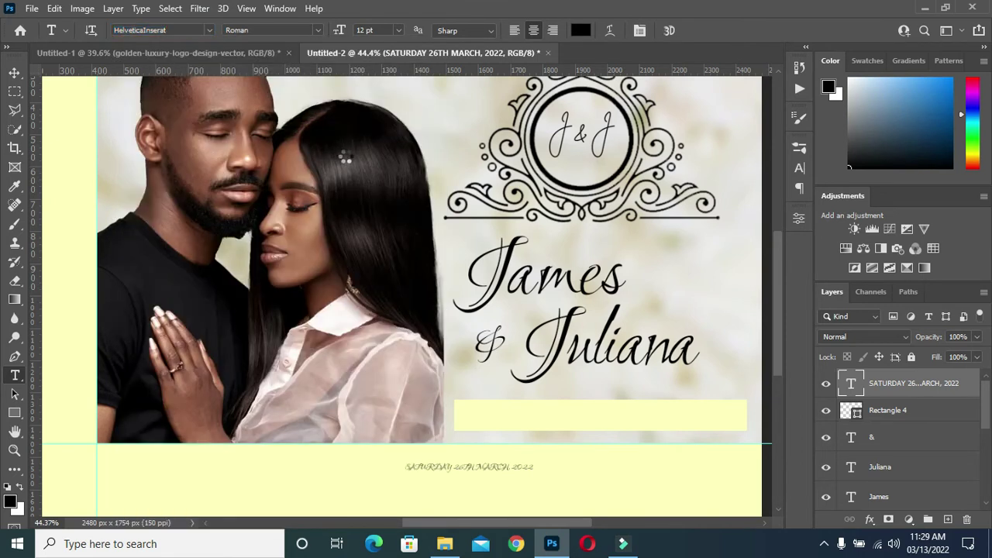
Move the date into the yellow bar, enlarge it about twice, and centre it
click(14, 72)
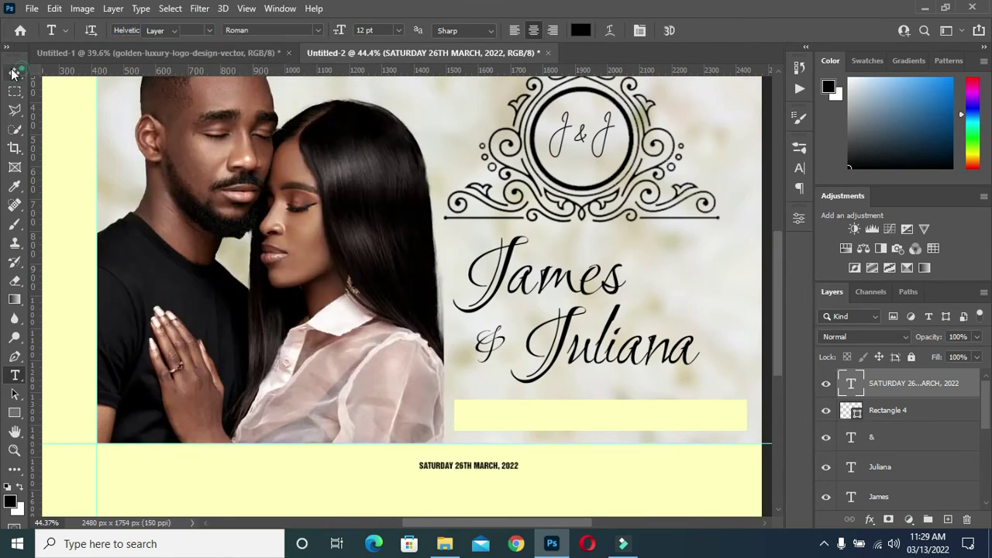
drag(486, 466, 544, 416)
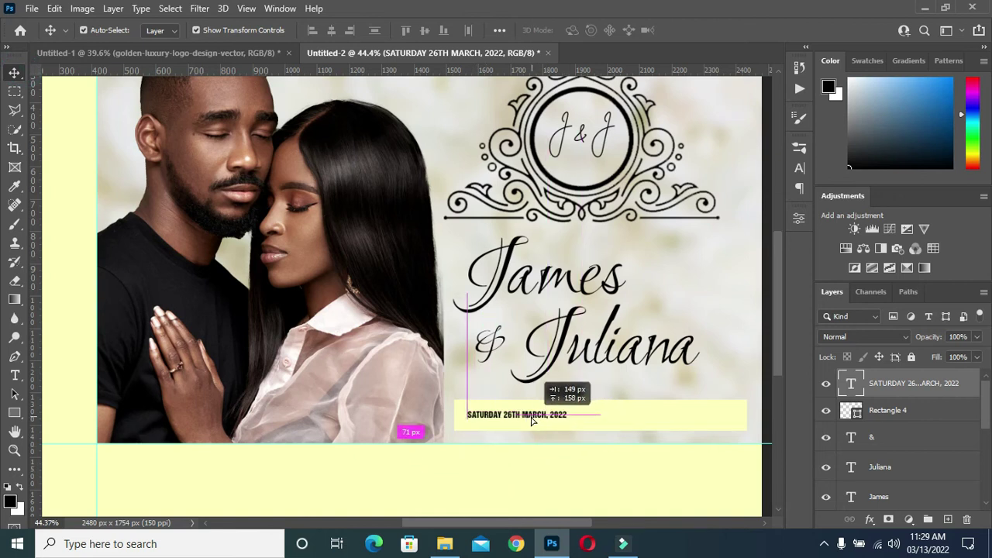
drag(563, 416, 710, 419)
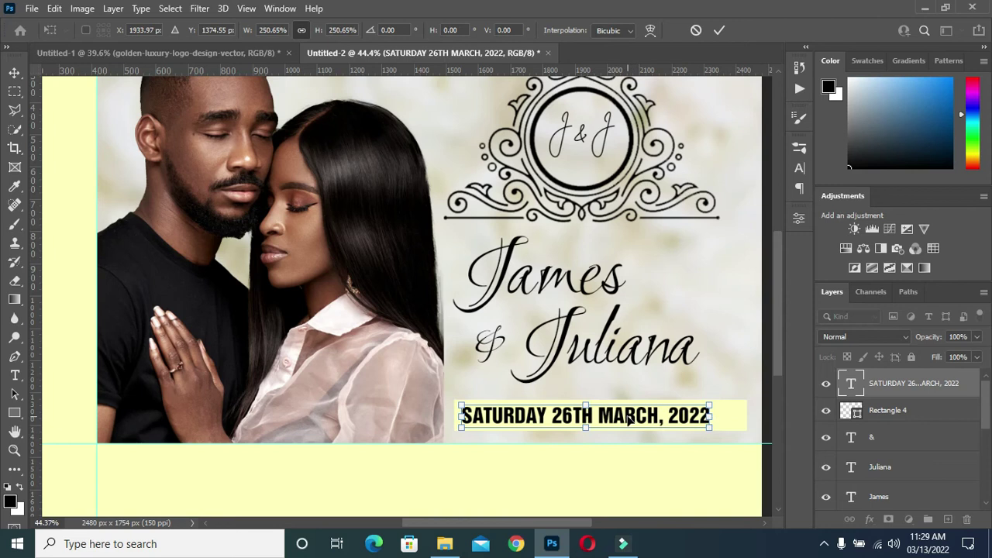
drag(627, 419, 641, 421)
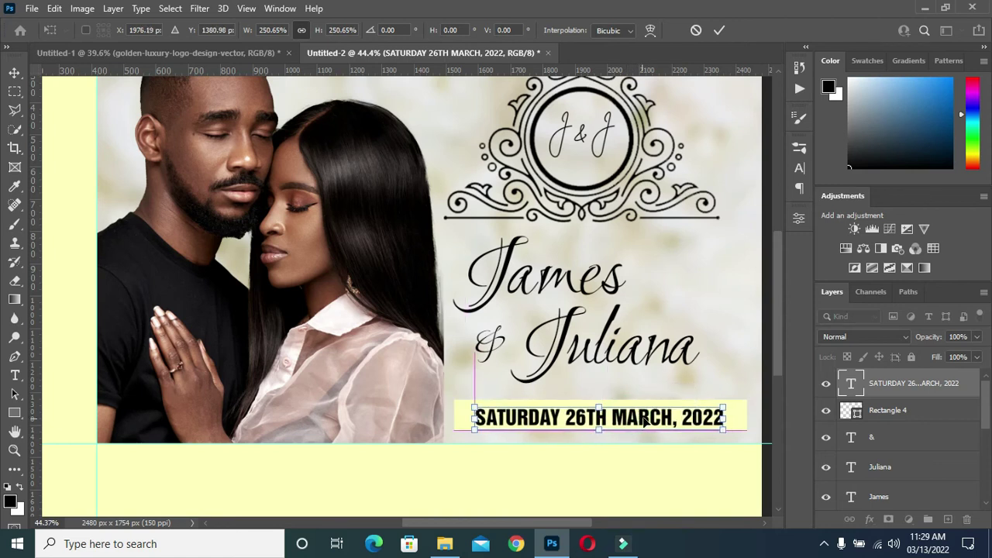
scroll(617, 410, down, 1)
drag(547, 419, 537, 419)
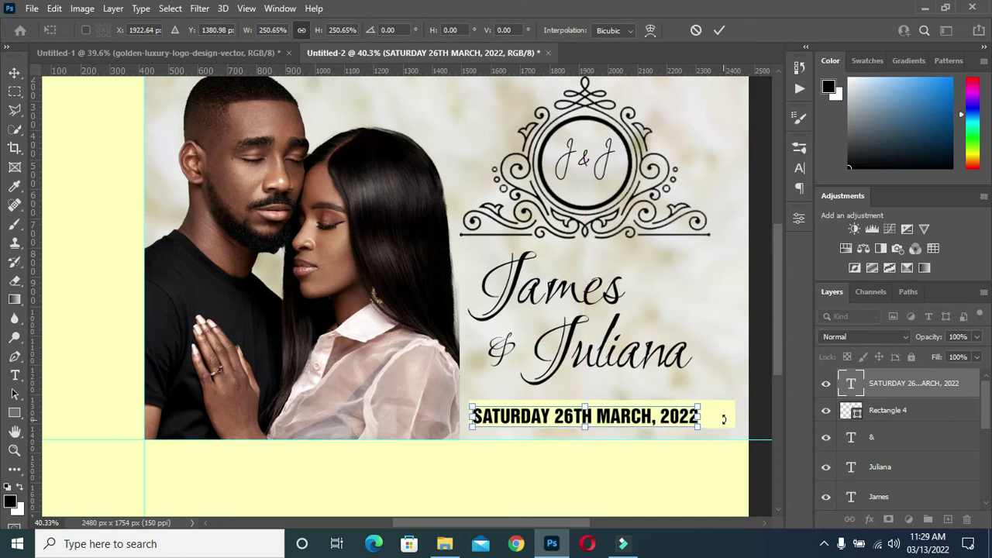
key(Return)
Shift the yellow bar slightly left and narrow it to fit the date
drag(724, 420, 714, 424)
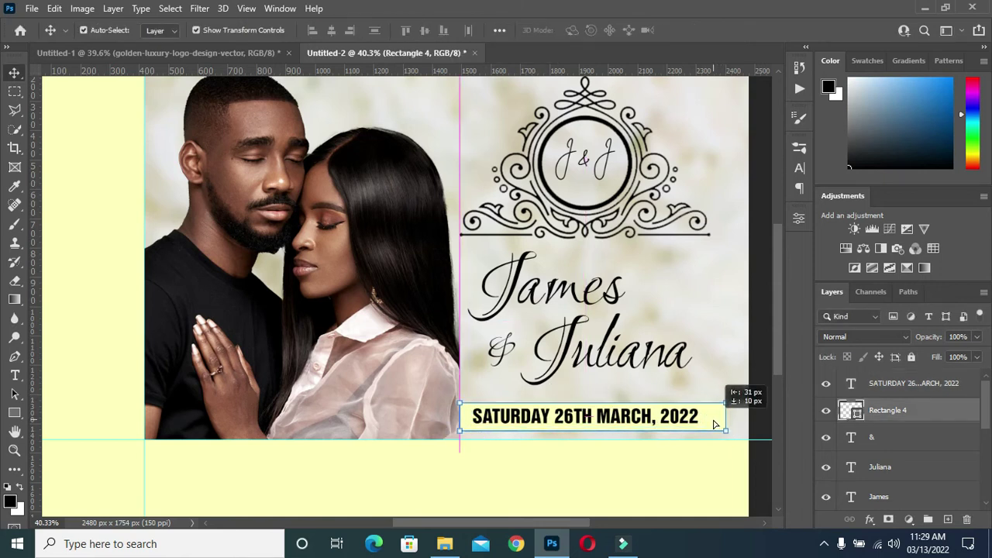
key(ctrl+t)
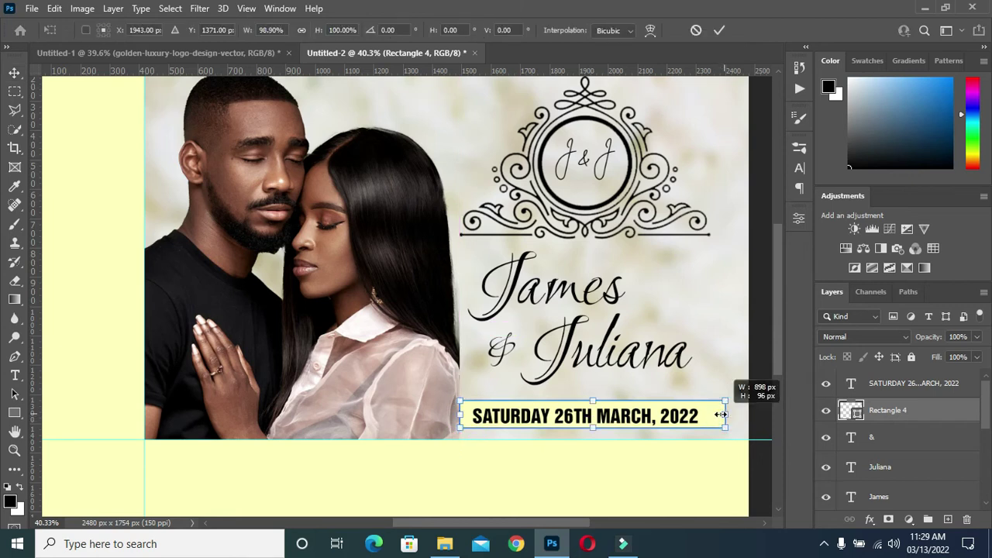
drag(726, 417, 708, 416)
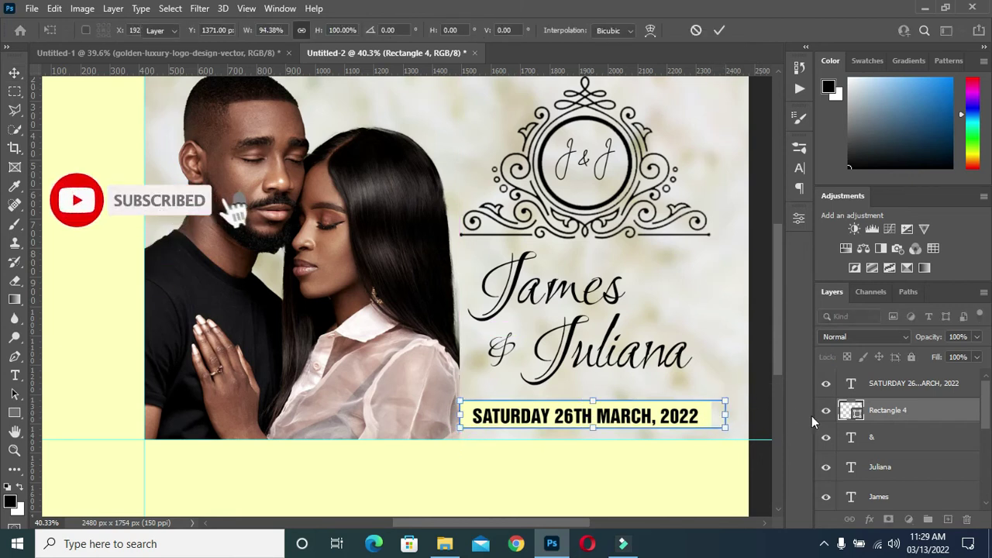
key(Return)
click(760, 407)
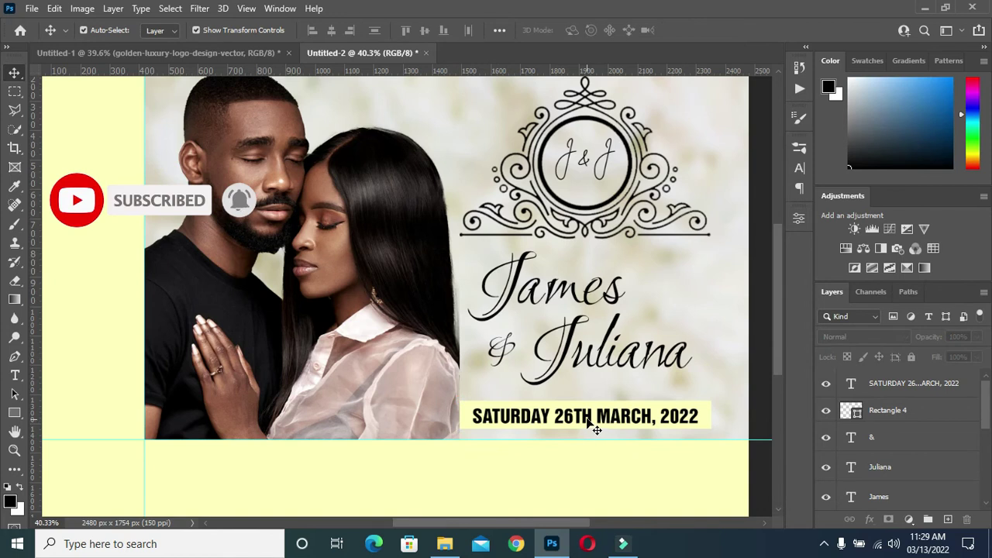
scroll(627, 425, down, 3)
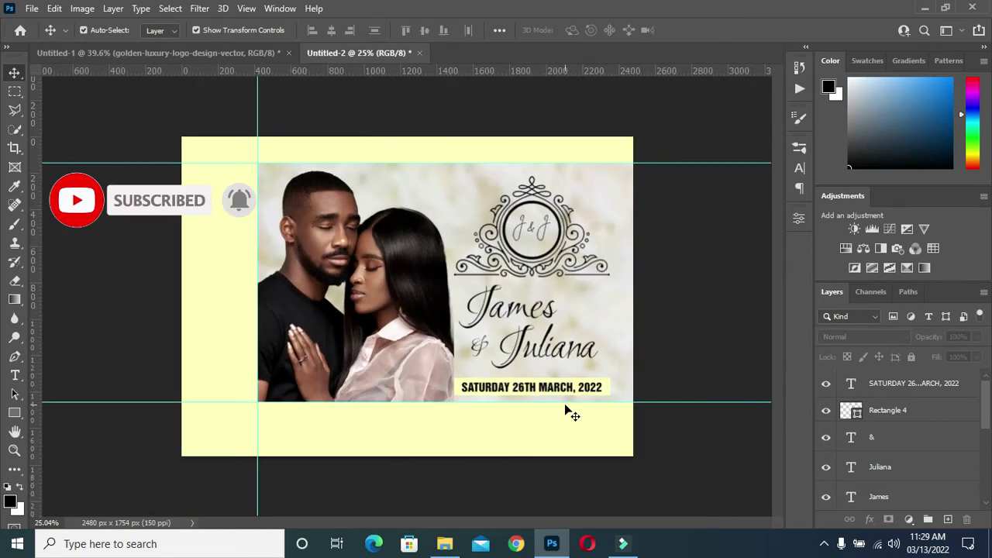
scroll(418, 376, up, 1)
scroll(411, 360, down, 1)
scroll(408, 355, up, 1)
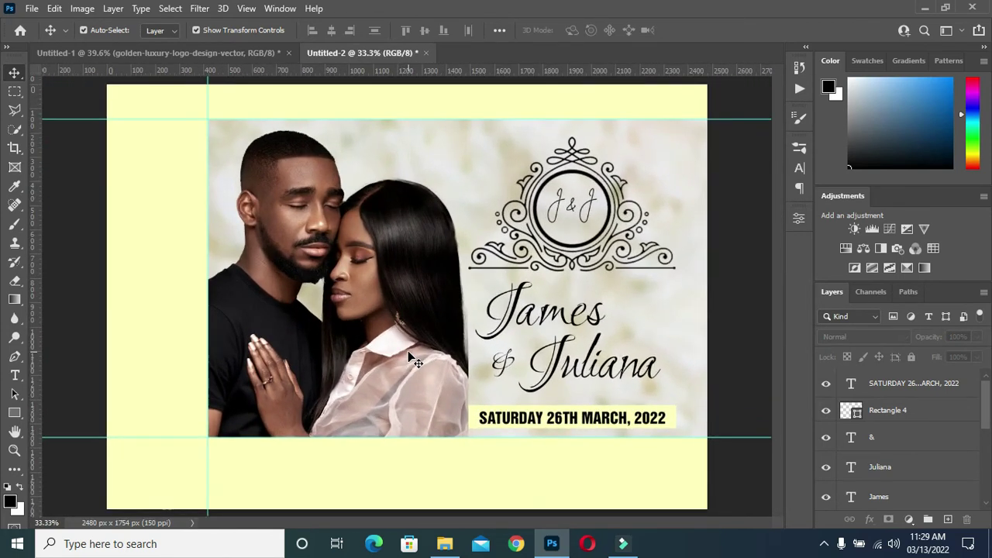
click(296, 279)
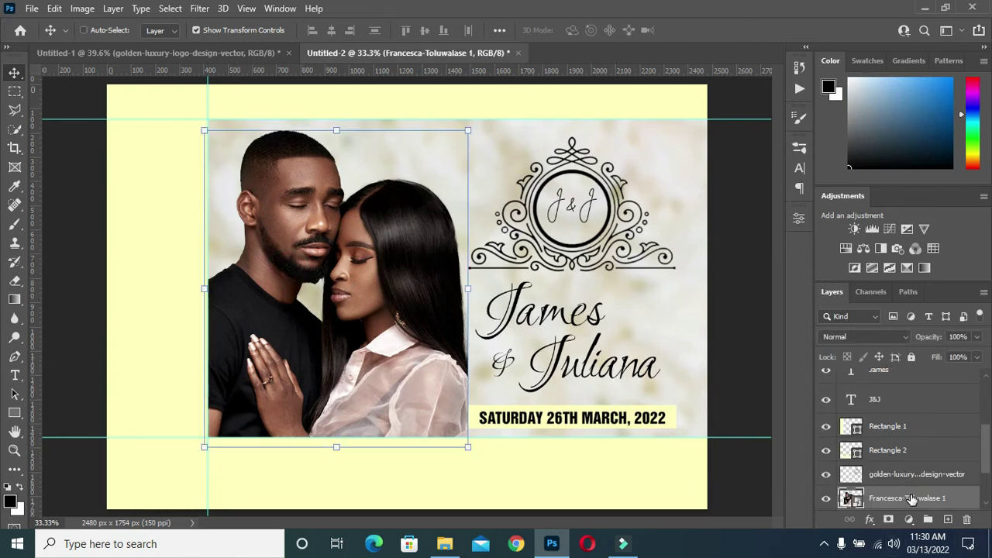
Duplicate the couple photo, shrink the copy to about 43%, and raise it in the layer stack
key(ctrl+j)
scroll(899, 485, down, 1)
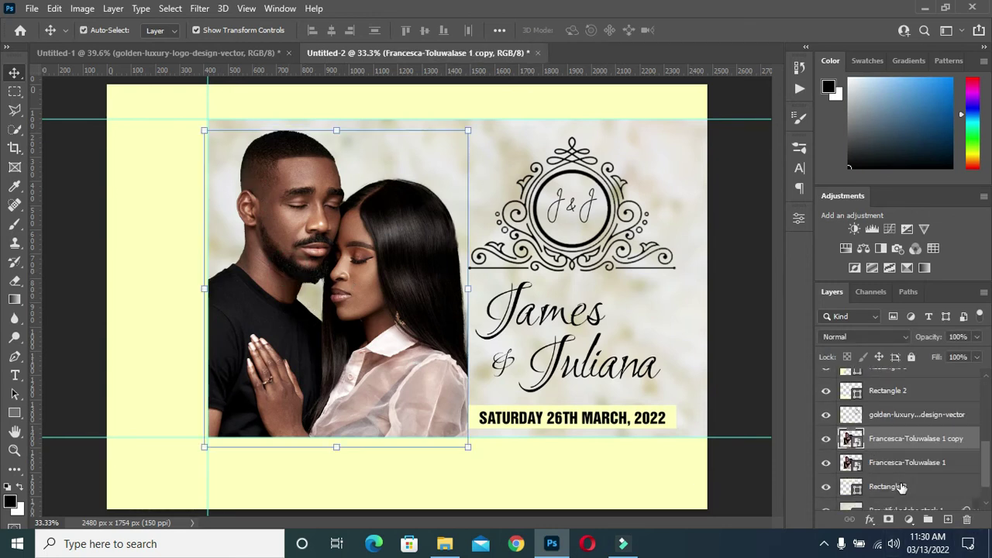
scroll(372, 310, up, 1)
scroll(371, 256, down, 2)
mouse_move(462, 280)
mouse_down()
mouse_move(327, 291)
mouse_move(197, 278)
mouse_up()
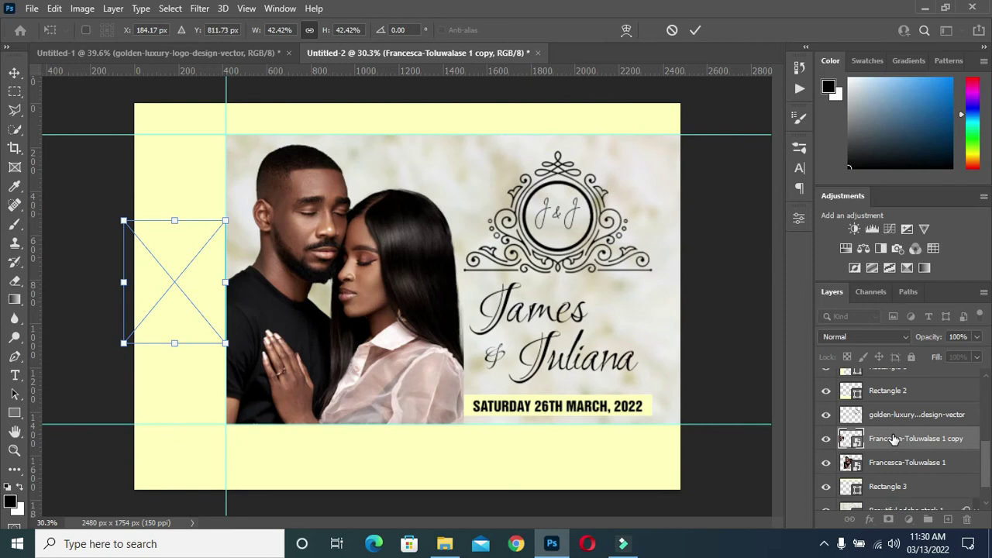
drag(895, 440, 881, 398)
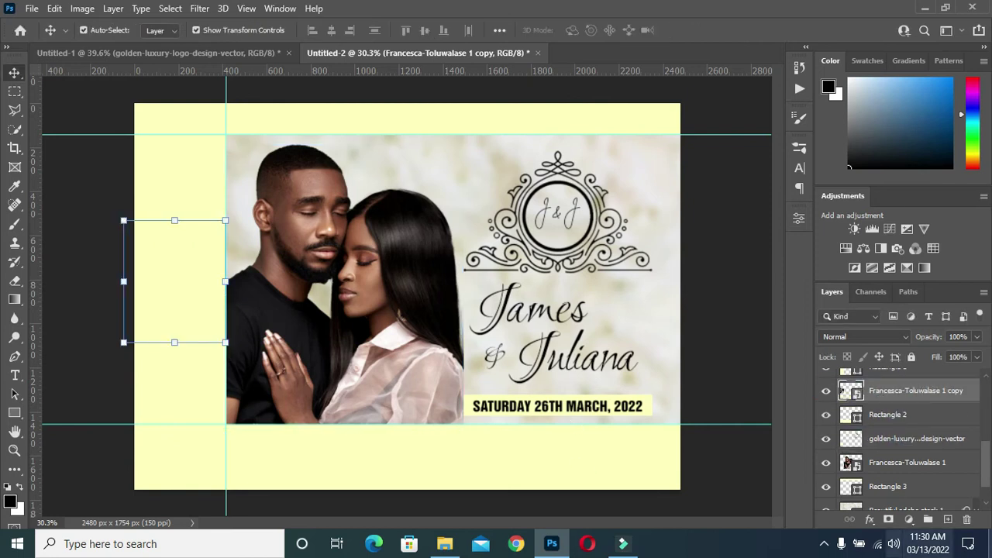
scroll(891, 434, up, 2)
drag(886, 449, 871, 411)
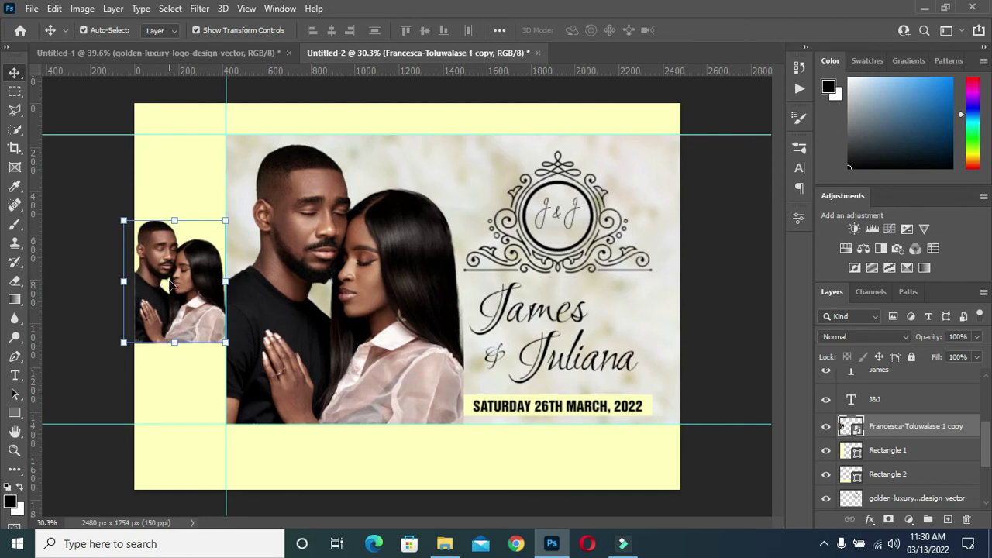
Shrink the photo copy to about 26% inside the left yellow panel
click(172, 285)
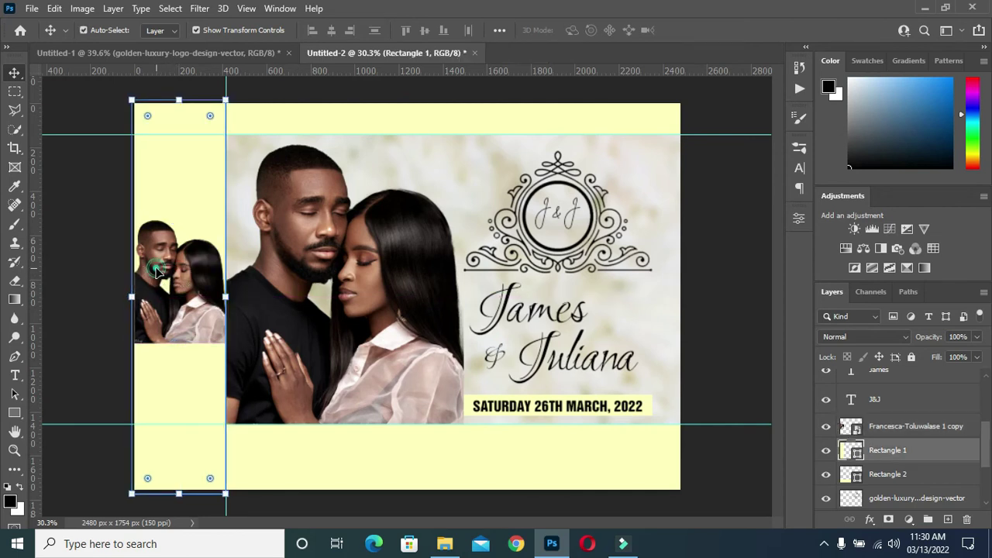
click(157, 270)
drag(123, 284, 152, 282)
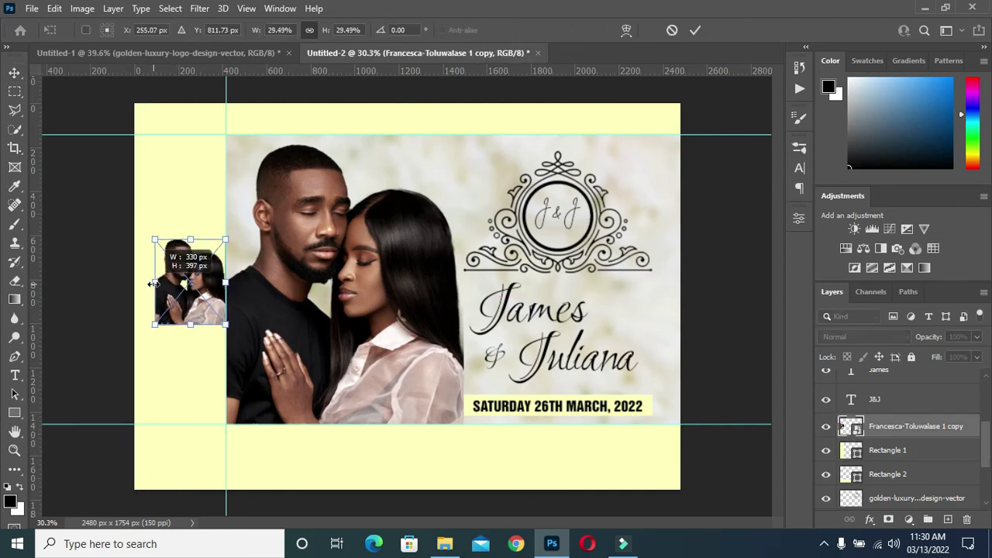
drag(224, 282, 217, 283)
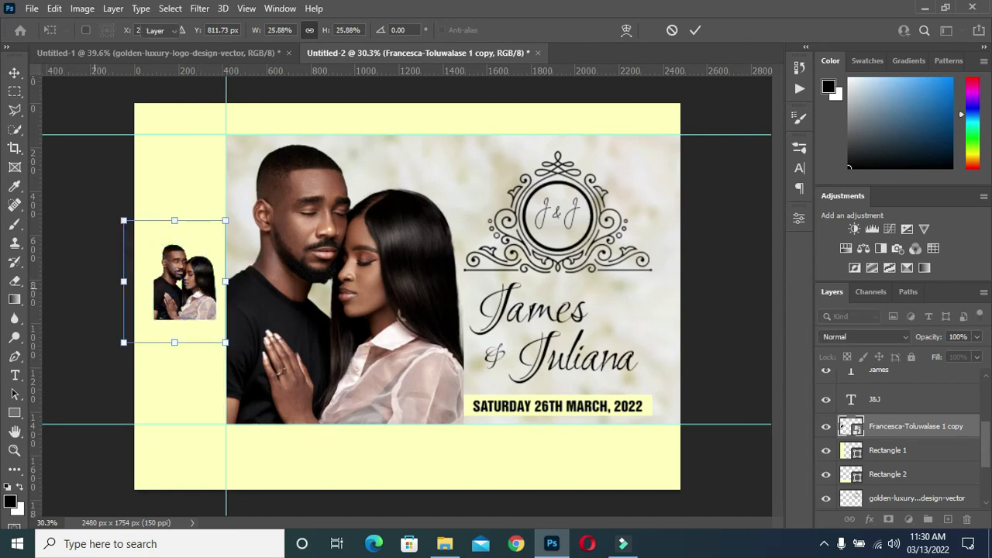
key(Return)
click(117, 296)
key(ctrl+plus)
scroll(194, 302, up, 2)
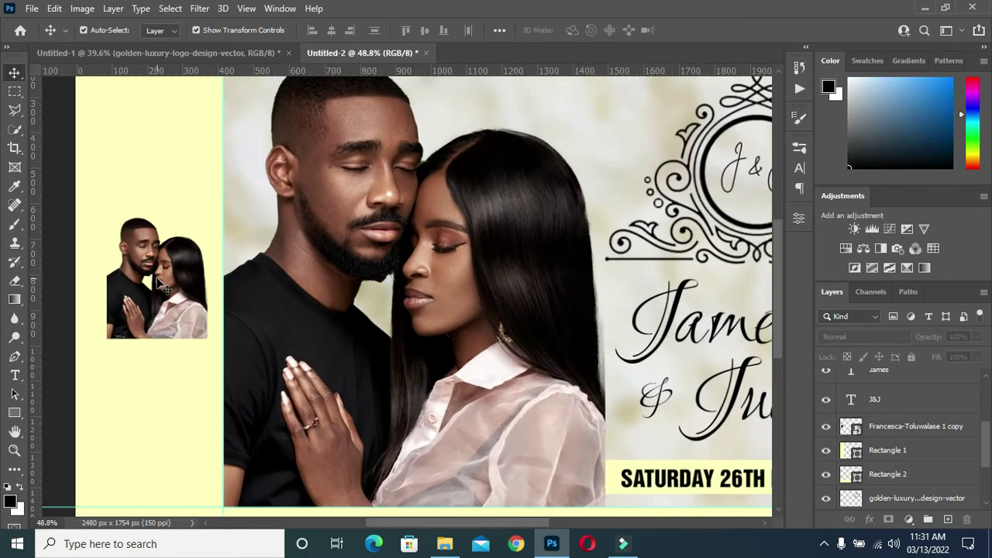
scroll(597, 310, down, 2)
scroll(741, 319, down, 1)
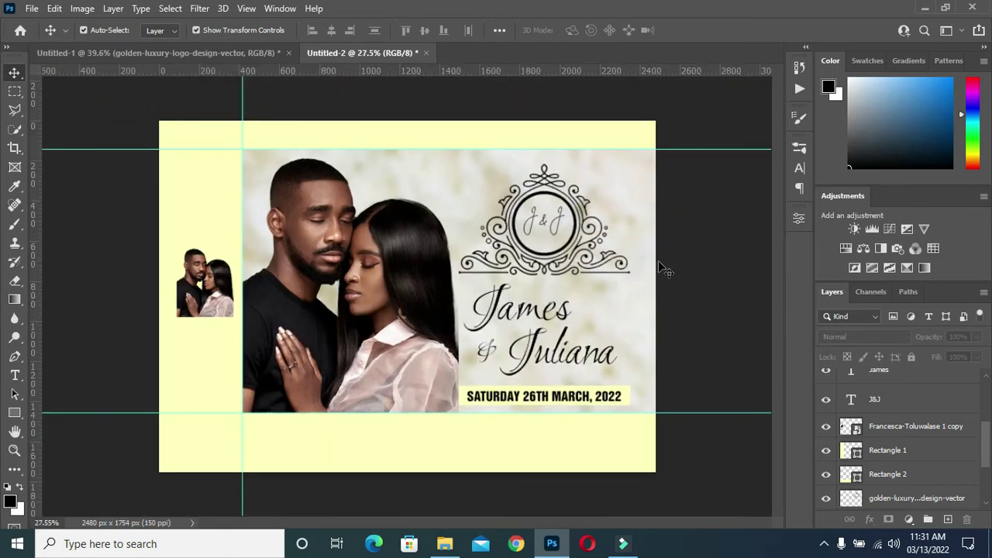
click(582, 233)
Group the crest logo with the J&J monogram as Group 1
scroll(895, 465, down, 2)
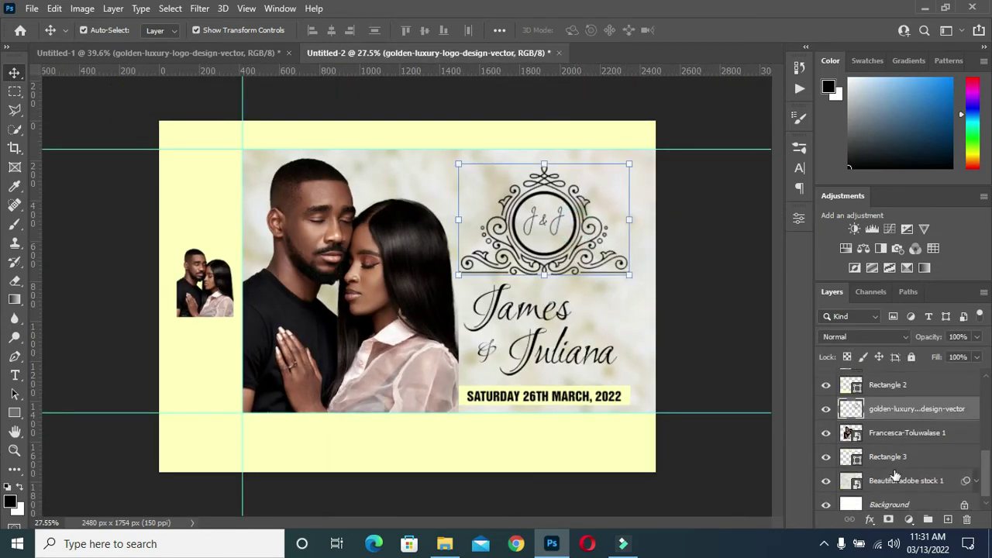
scroll(881, 418, up, 1)
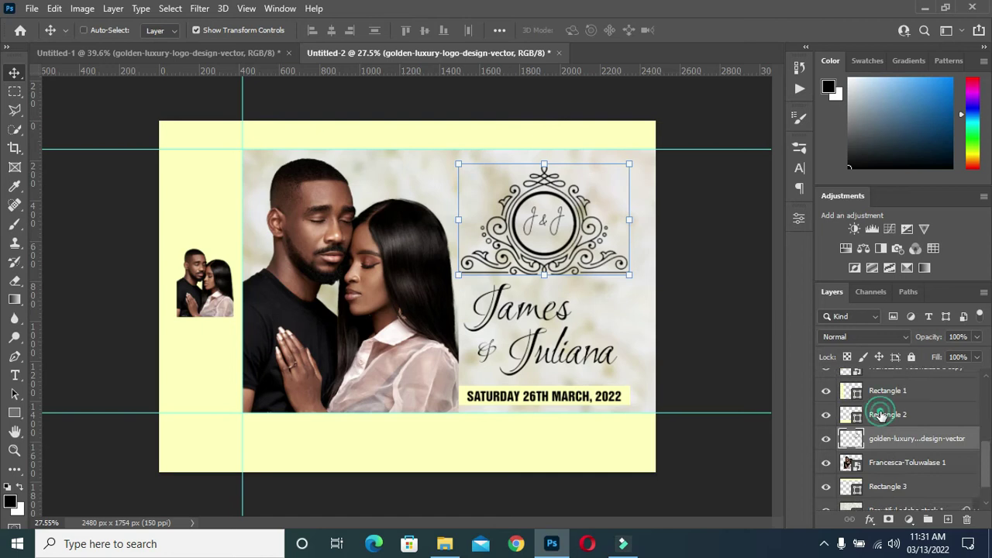
click(881, 415)
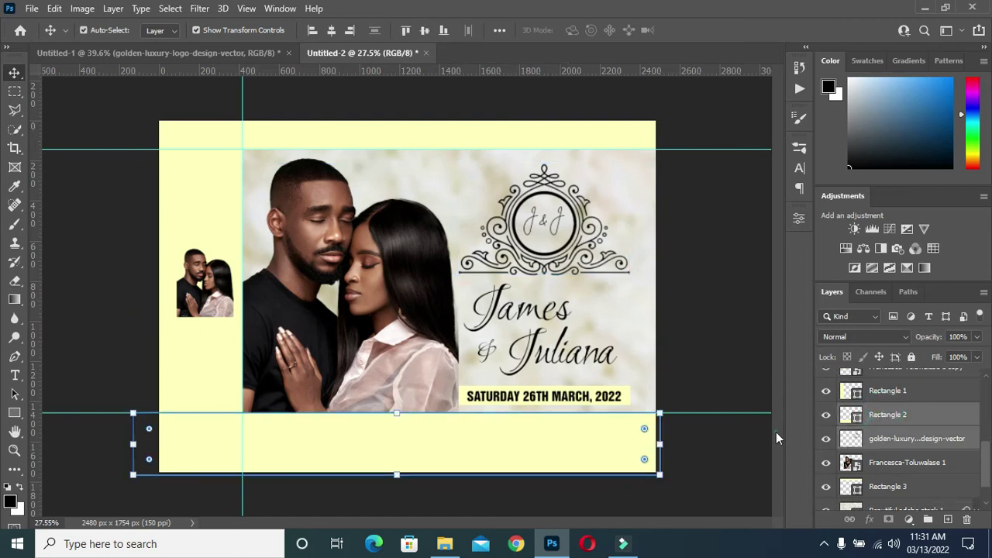
click(897, 441)
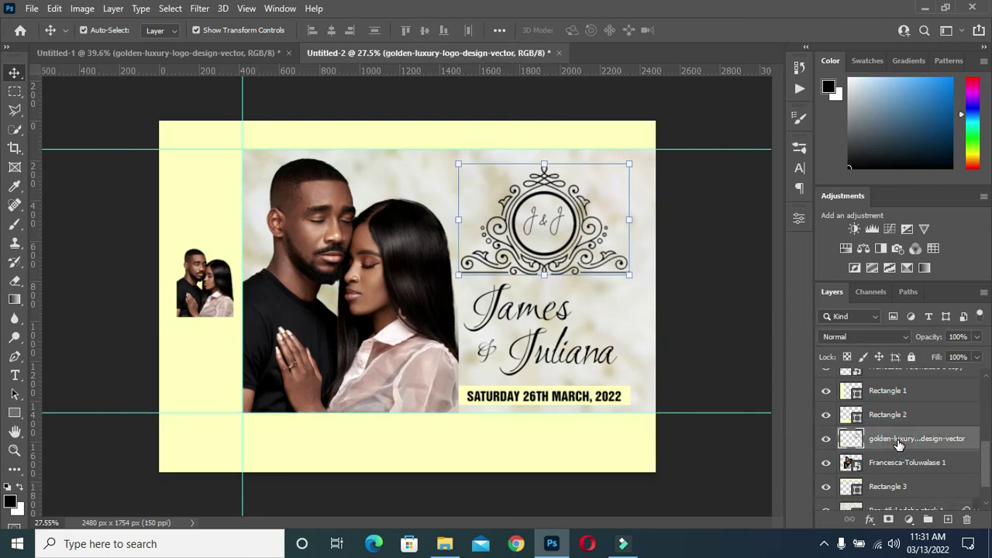
scroll(897, 440, up, 3)
scroll(895, 446, up, 2)
click(892, 454)
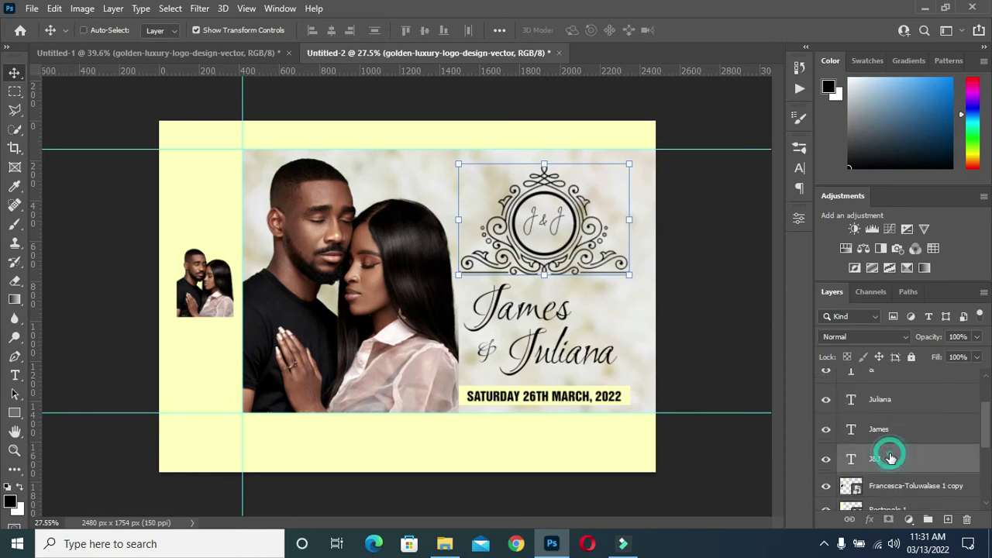
key(ctrl+g)
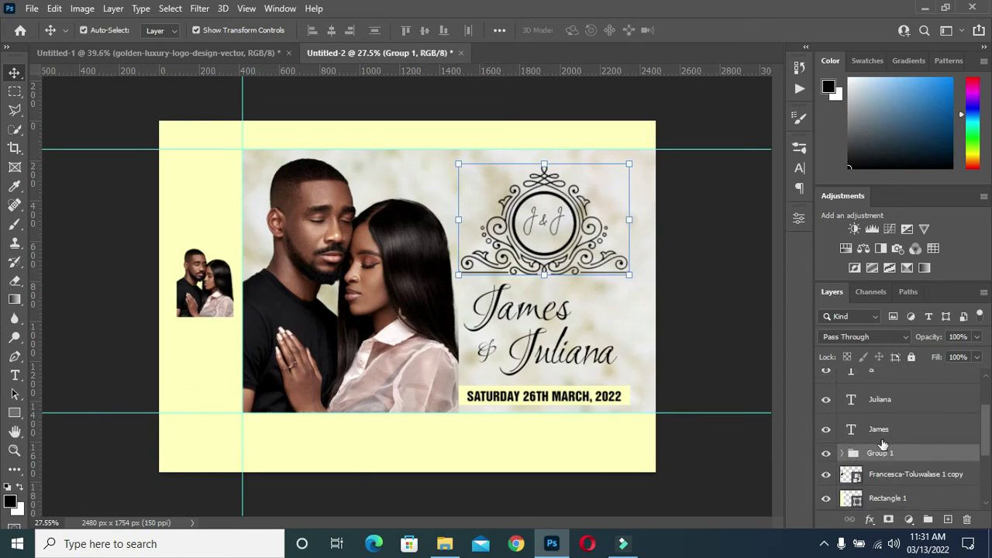
Group the James, Juliana and & texts as Group 2
click(880, 434)
shift+click(883, 399)
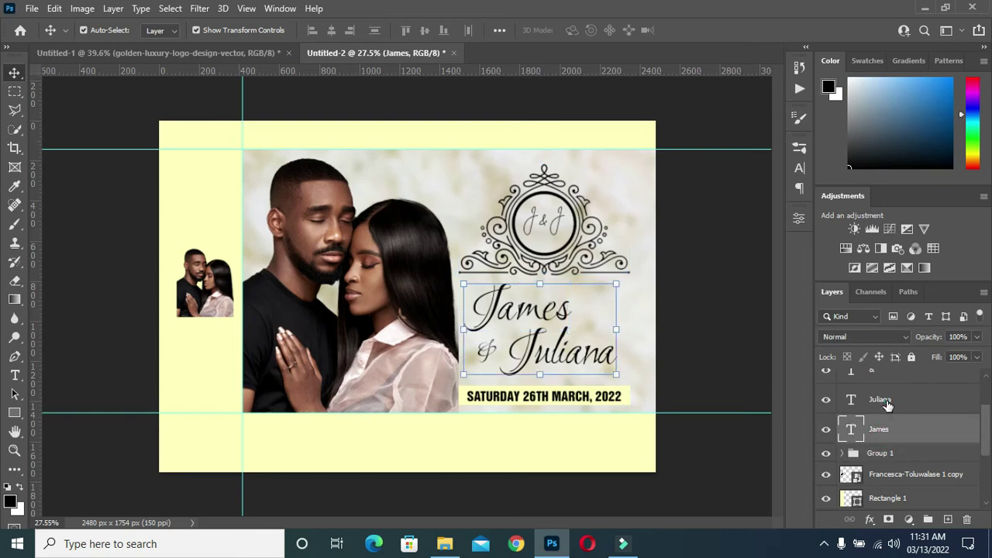
scroll(880, 403, up, 1)
ctrl+click(880, 400)
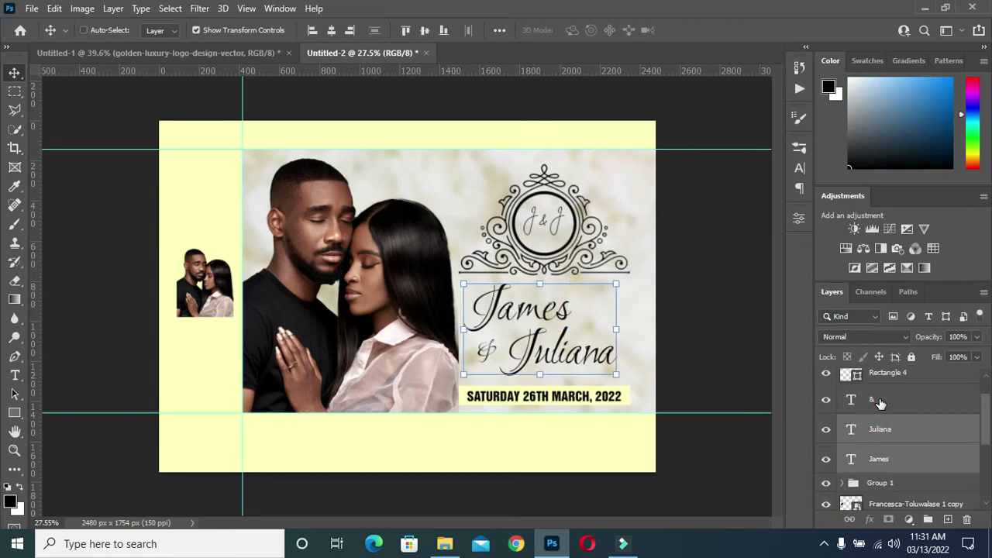
key(ctrl+g)
Group the SATURDAY date text with its Rectangle 4 banner as Group 3
scroll(881, 403, up, 1)
scroll(881, 403, up, 1)
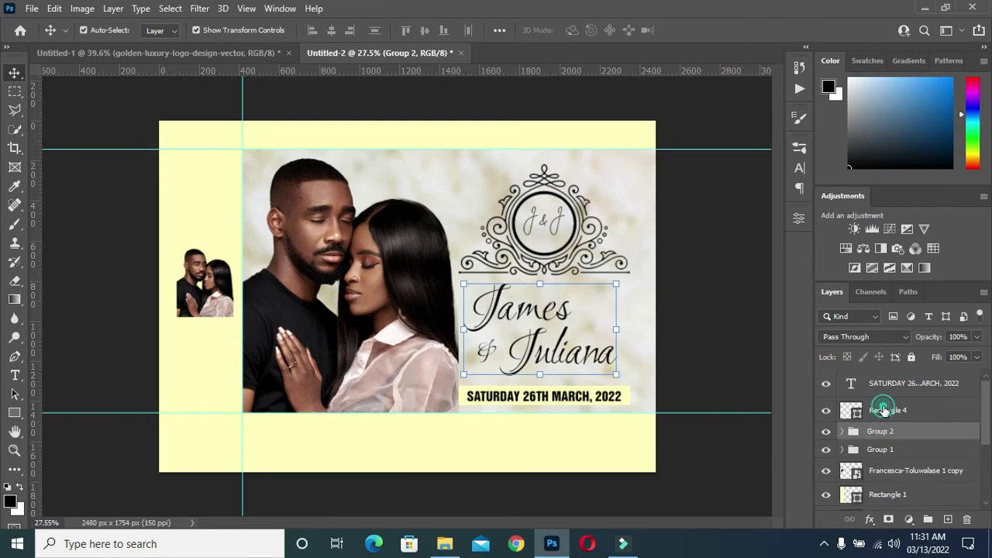
click(881, 406)
ctrl+click(881, 388)
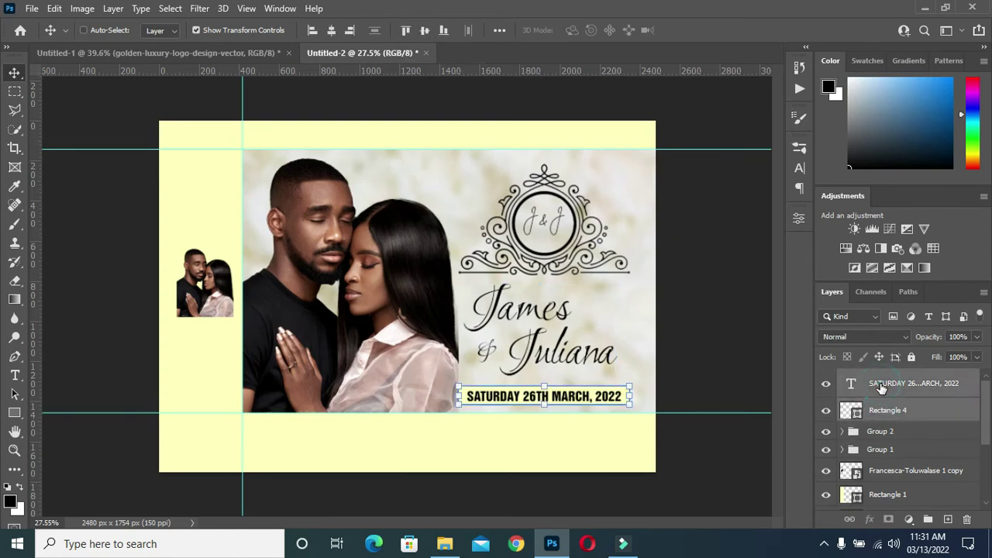
key(ctrl+g)
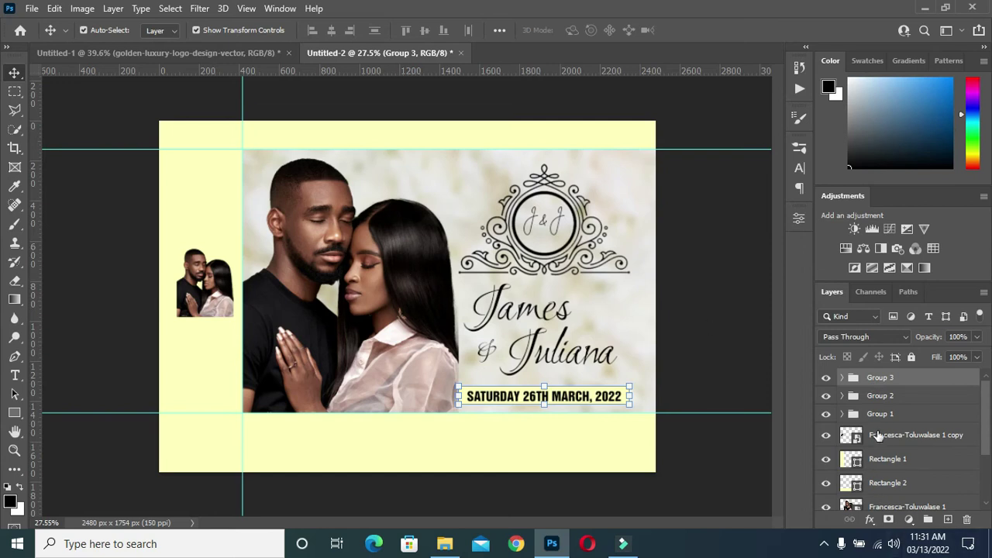
Duplicate the crest group, undoing an accidental extra nesting group
scroll(874, 437, down, 2)
scroll(876, 438, down, 2)
scroll(876, 437, up, 2)
scroll(878, 438, up, 2)
click(880, 415)
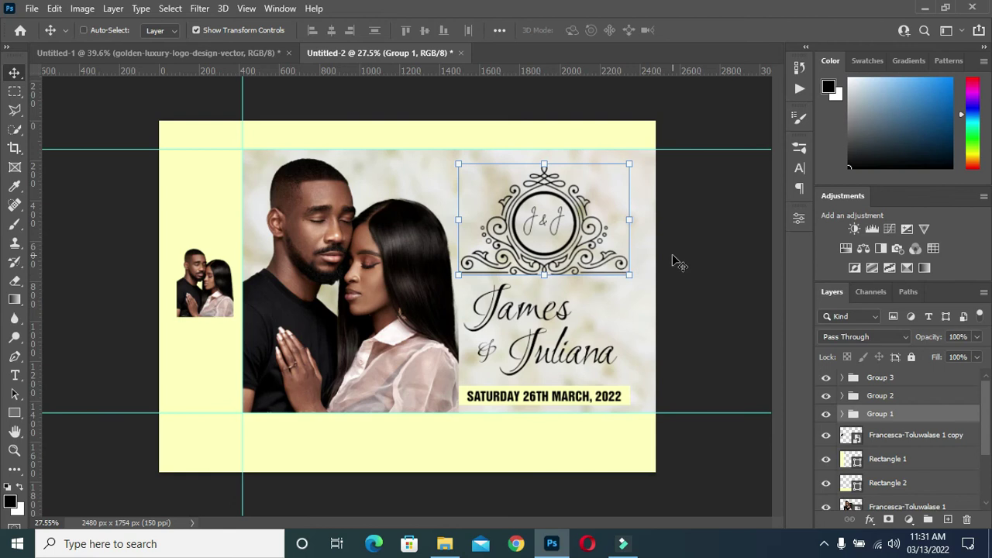
key(ctrl+g)
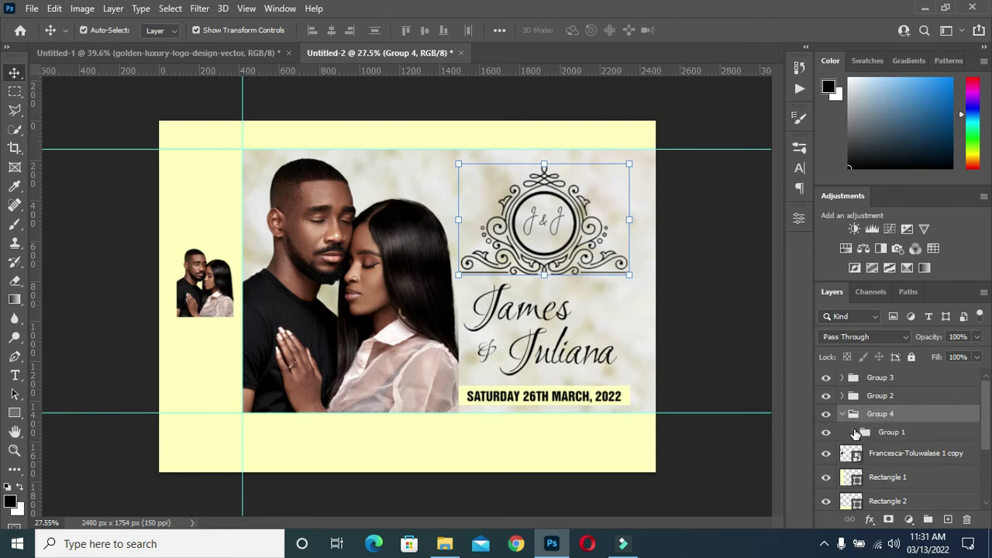
key(ctrl+z)
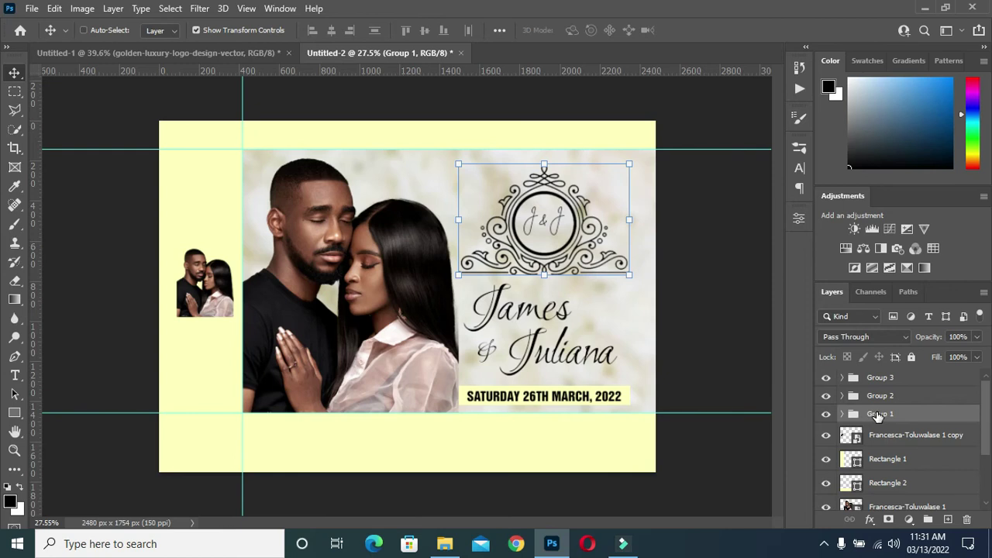
key(ctrl+j)
Scale the crest copy to about 39% and place it above the small photo in the left panel
mouse_move(626, 220)
mouse_down()
mouse_move(416, 200)
mouse_move(210, 204)
mouse_up()
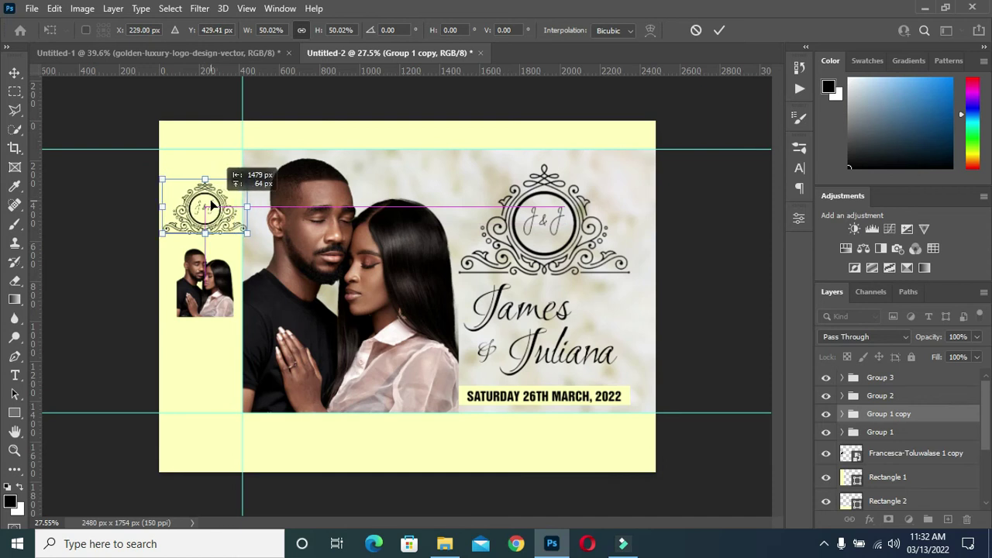
drag(162, 206, 172, 206)
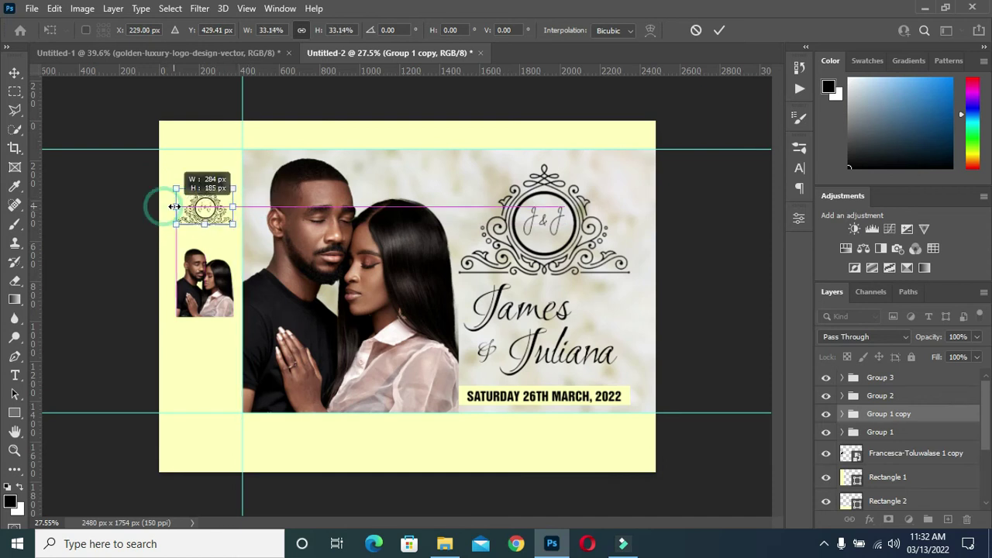
drag(205, 211, 206, 223)
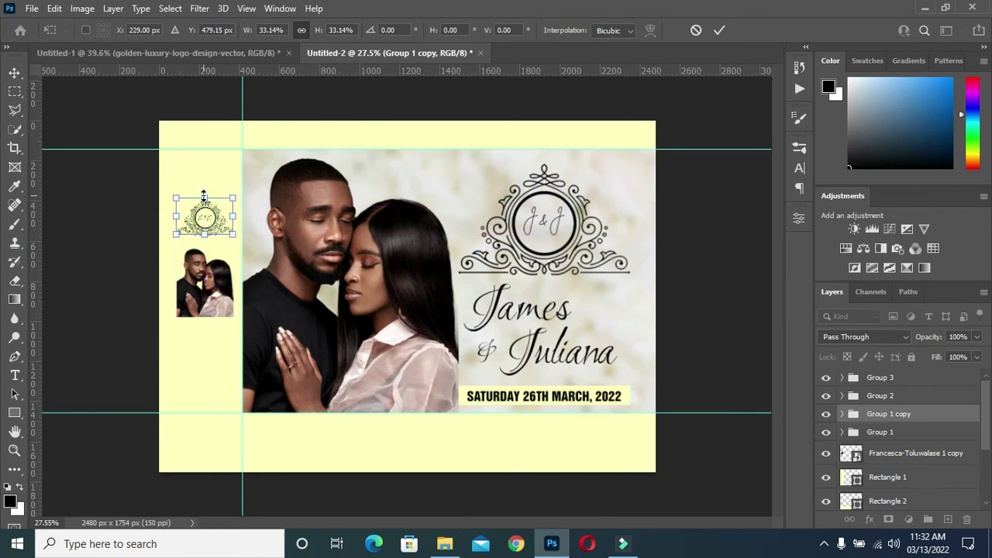
drag(204, 231, 205, 240)
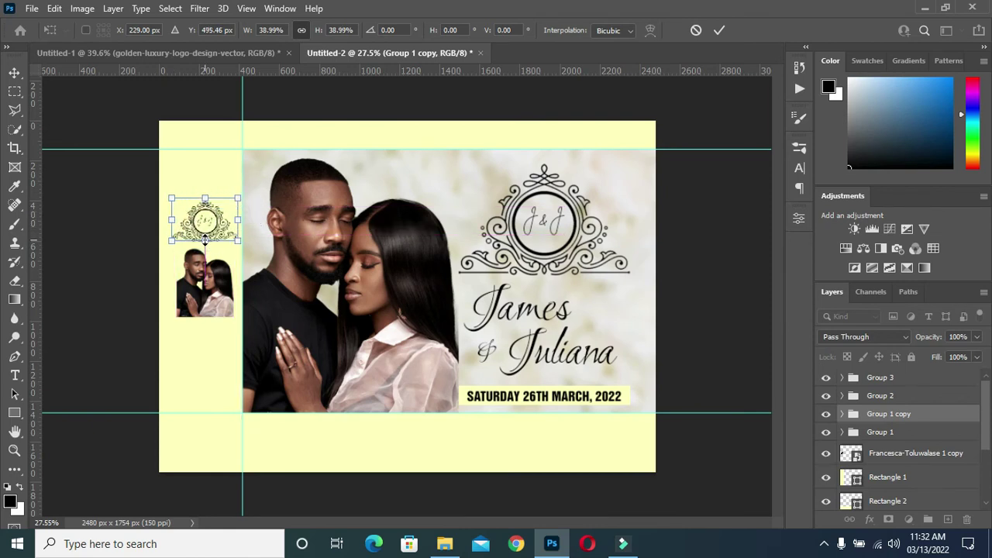
key(Return)
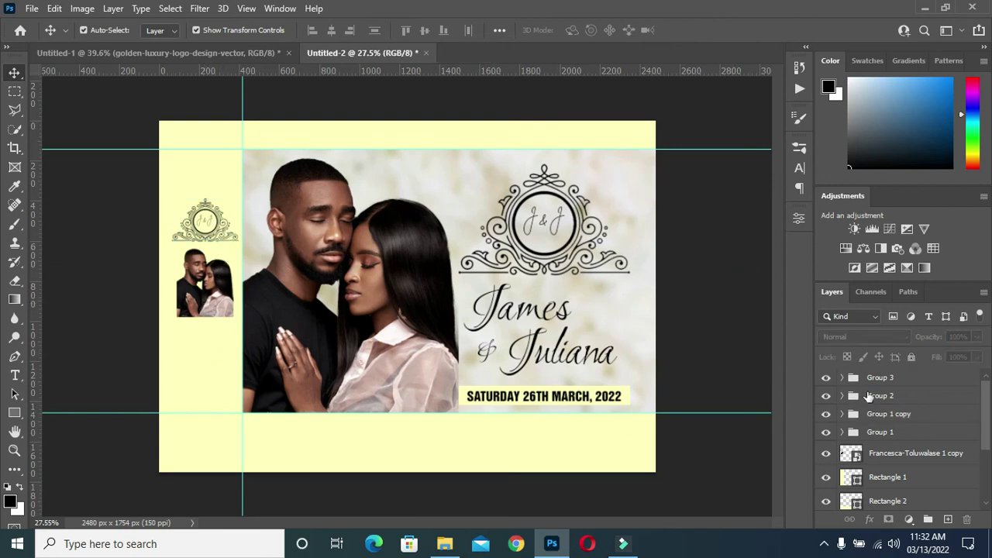
Duplicate the names group and scale the copy to about 37% beneath the small photo
click(872, 397)
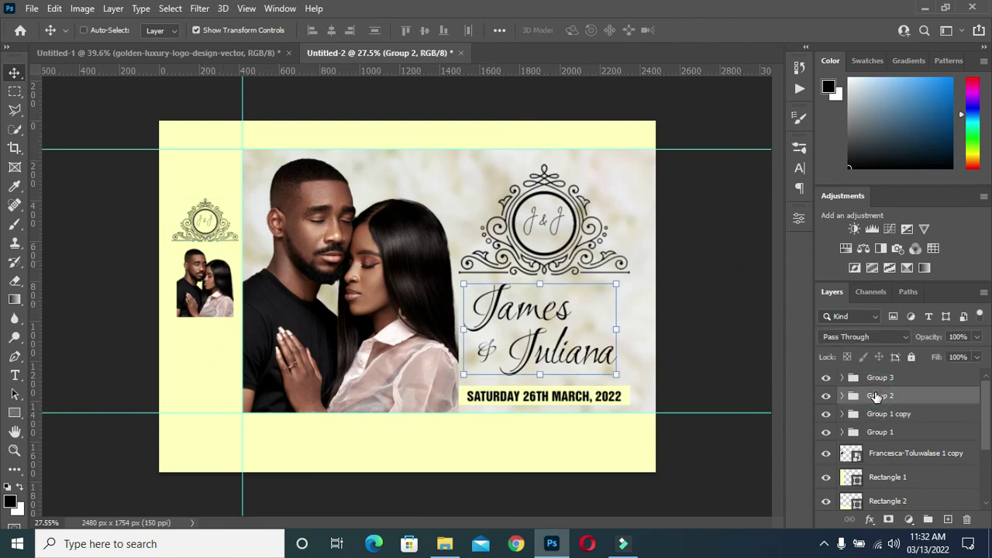
key(ctrl+j)
key(ctrl+t)
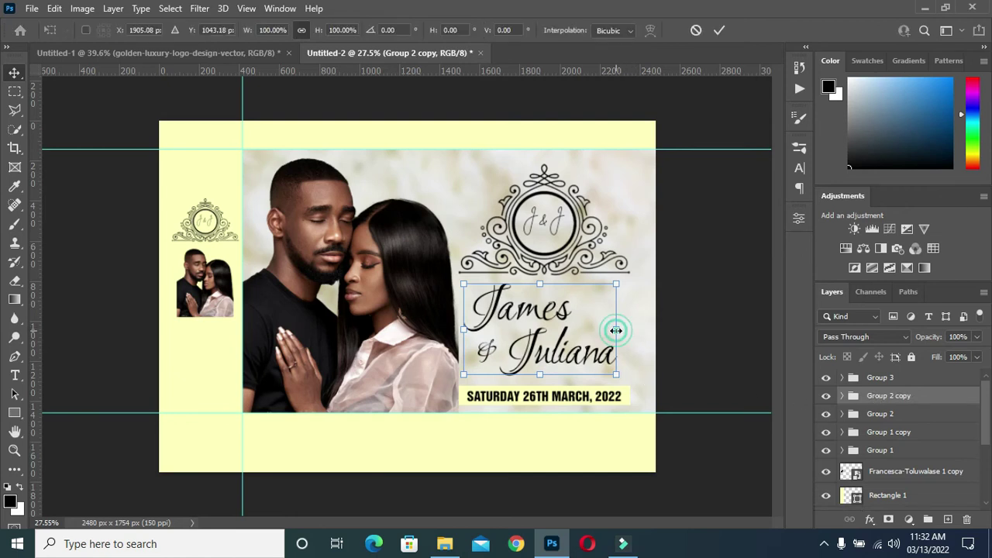
drag(615, 331, 208, 332)
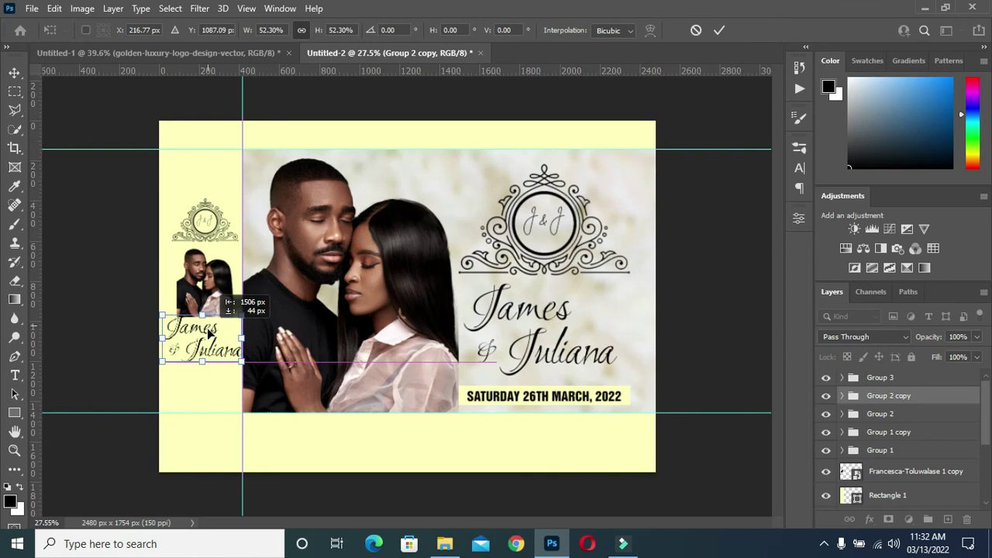
scroll(208, 331, up, 3)
scroll(186, 324, up, 1)
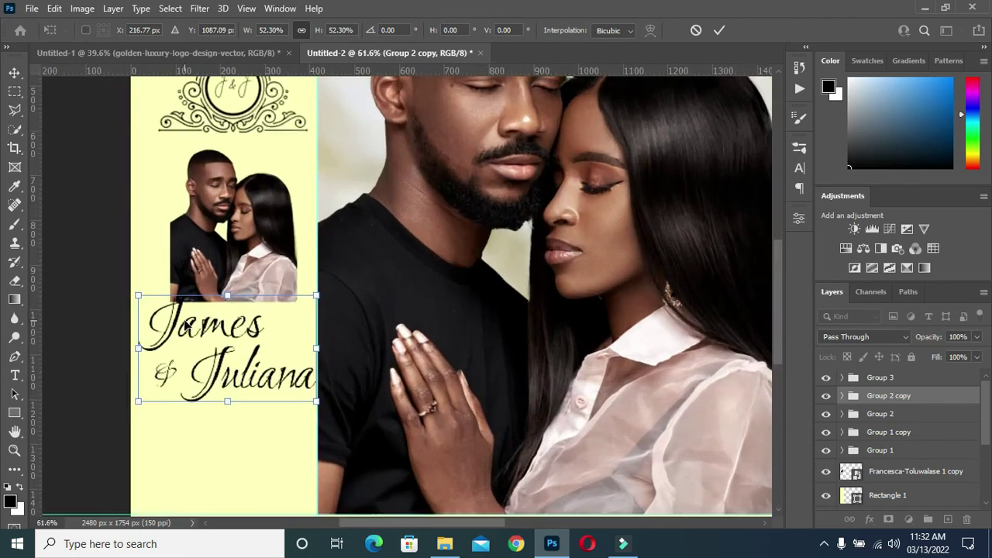
drag(138, 347, 159, 348)
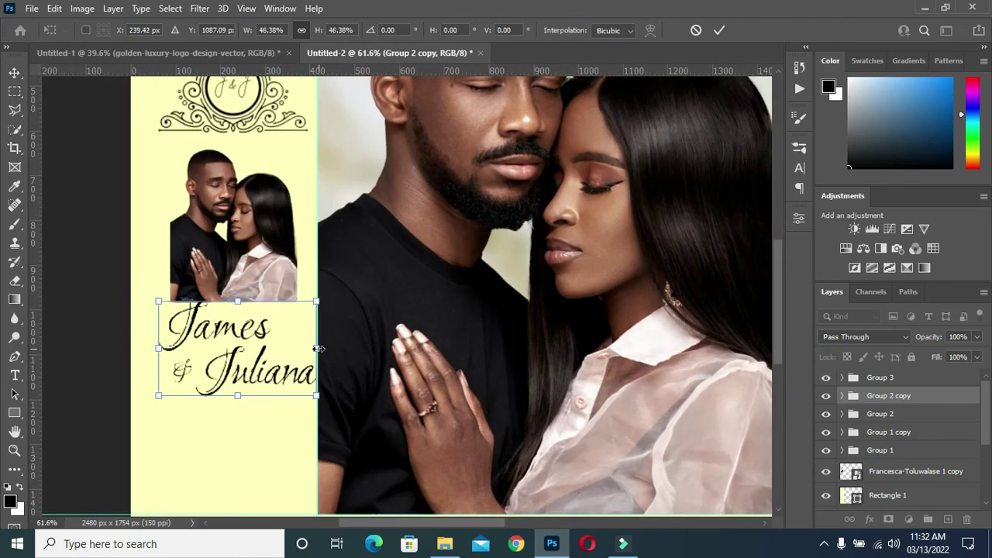
drag(318, 348, 243, 350)
drag(303, 342, 290, 342)
drag(216, 347, 234, 341)
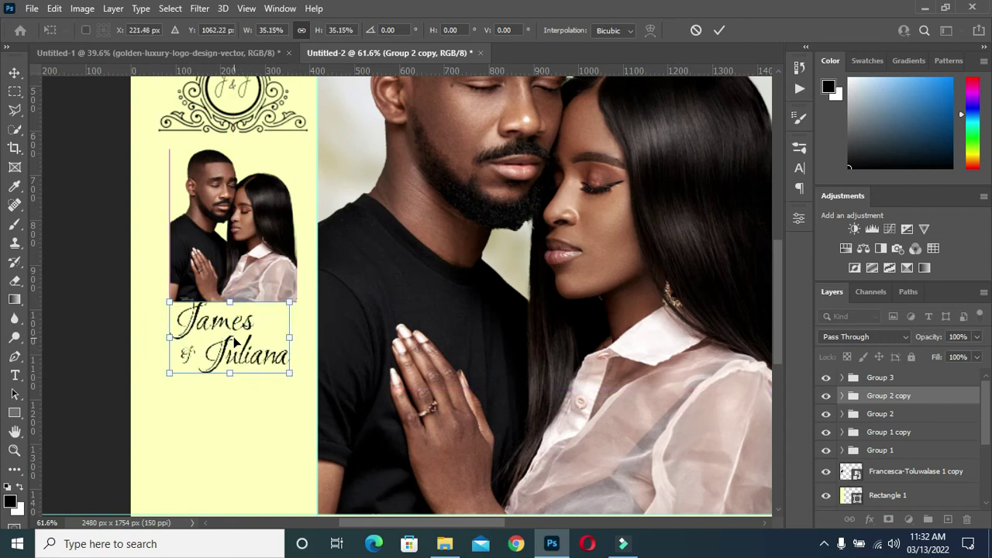
drag(290, 337, 296, 337)
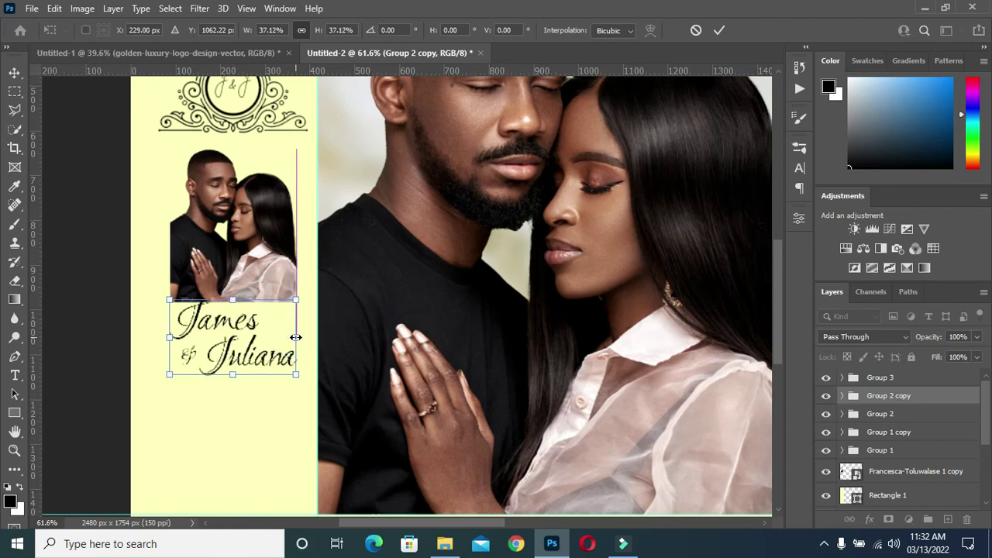
key(Return)
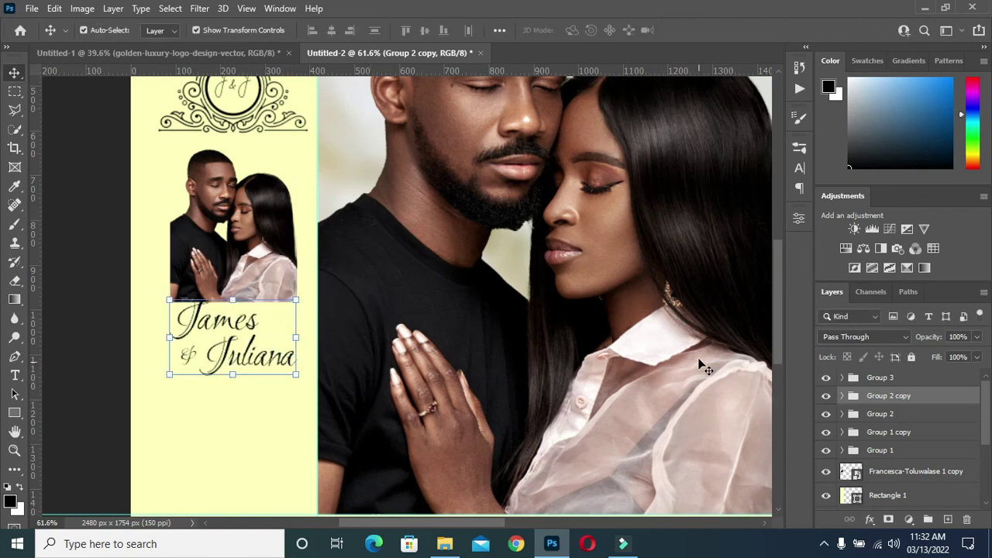
scroll(705, 385, down, 2)
click(879, 378)
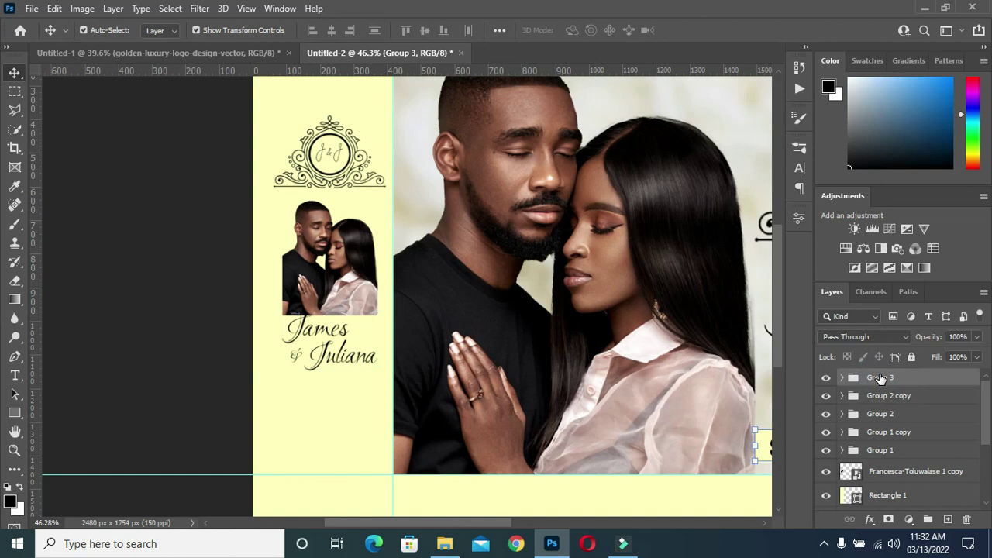
Duplicate the date banner group and place a 33% copy beneath the left-panel names
key(ctrl+j)
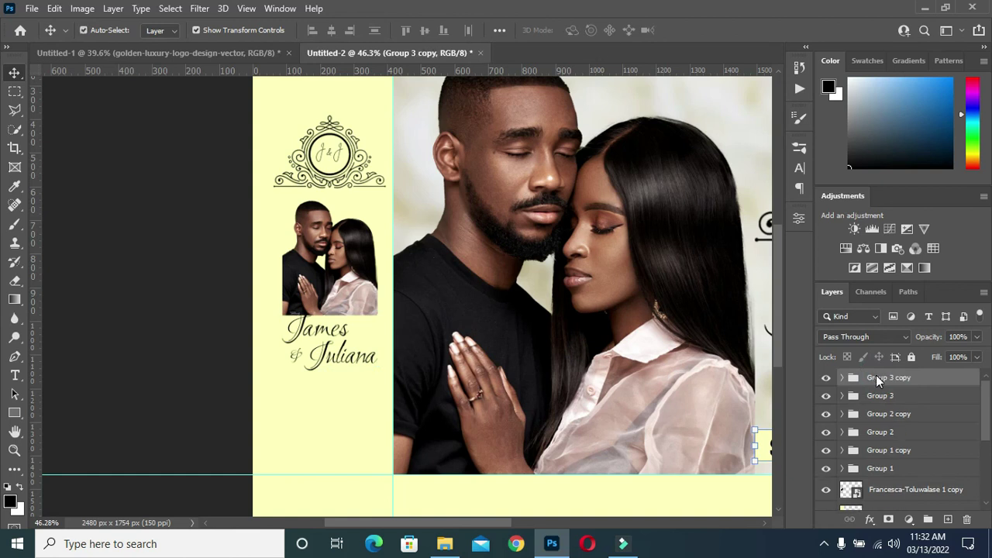
click(751, 445)
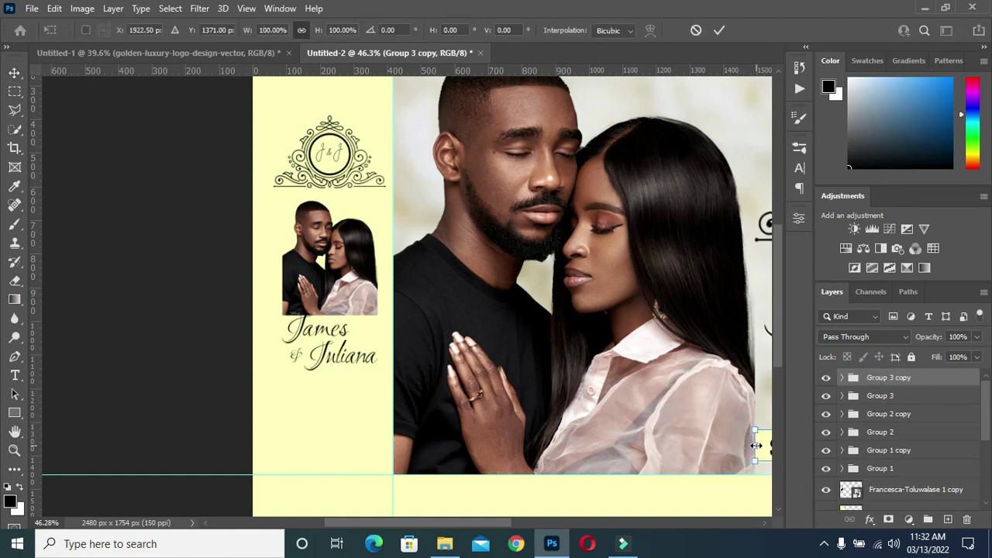
drag(763, 447, 291, 379)
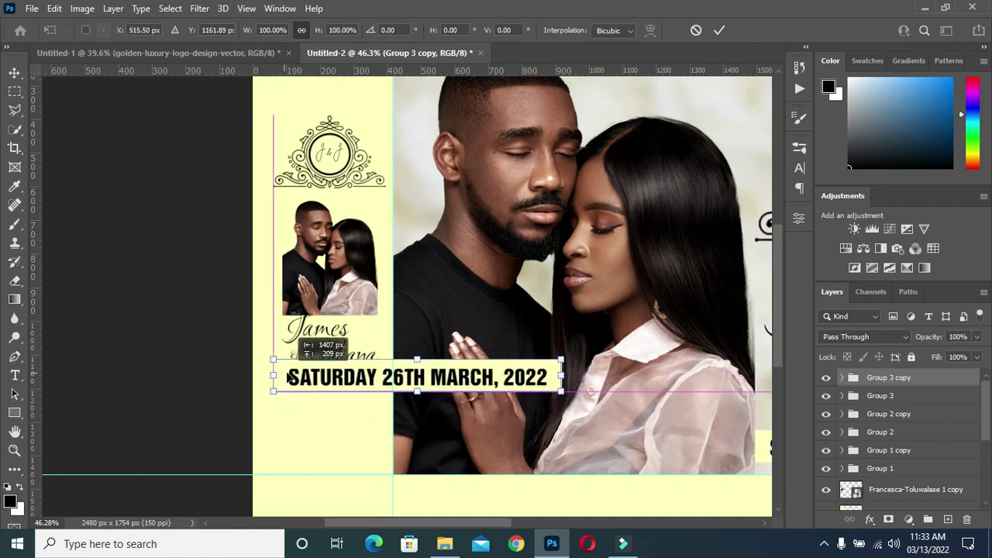
drag(571, 378, 358, 377)
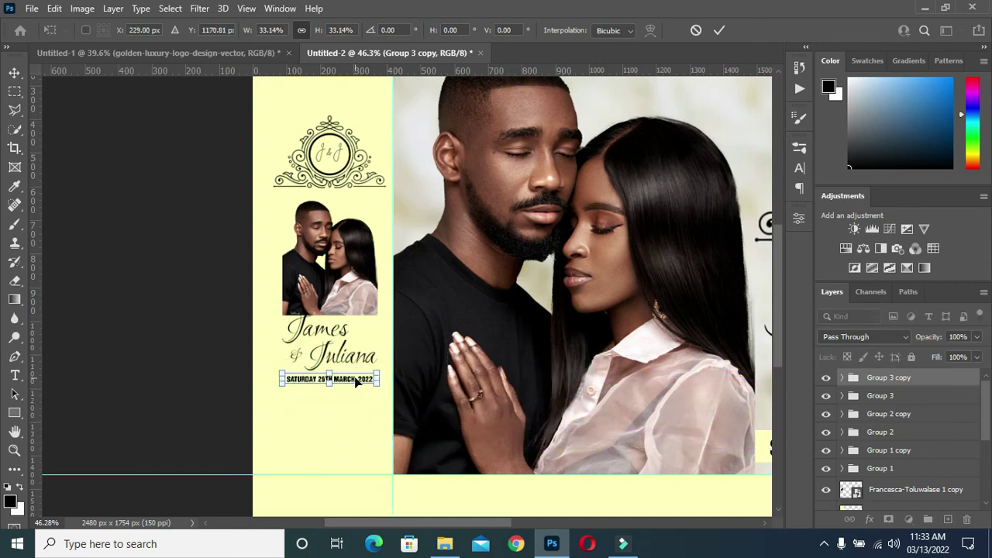
drag(369, 381, 367, 379)
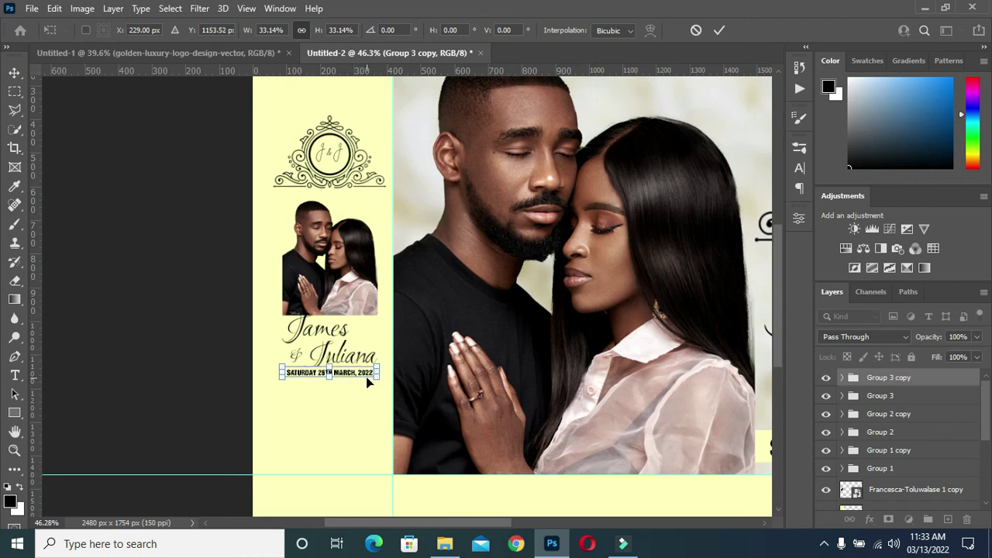
key(Return)
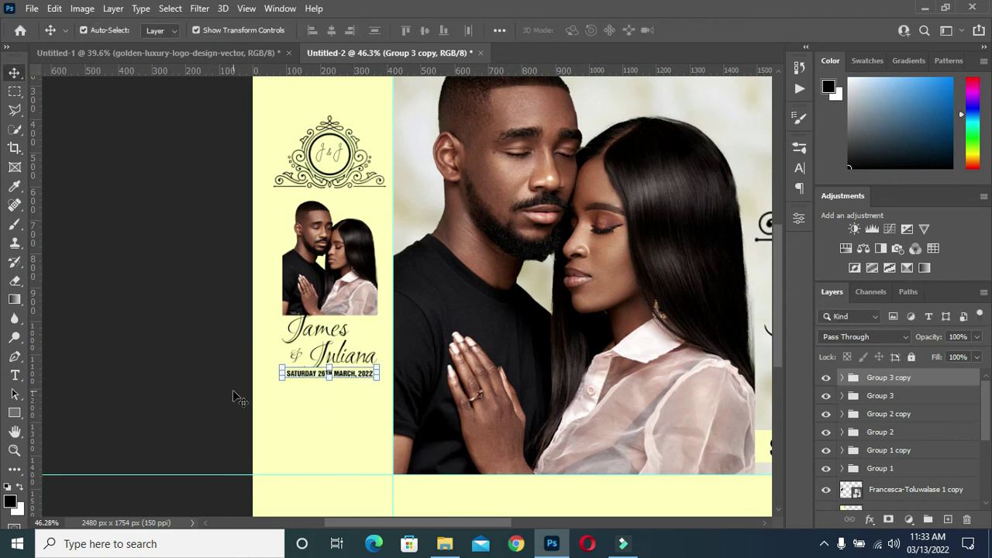
click(235, 398)
Recolour the copy's backing rectangle to the deeper pale yellow faf9a6
scroll(325, 372, up, 1)
scroll(326, 372, up, 2)
scroll(329, 376, up, 1)
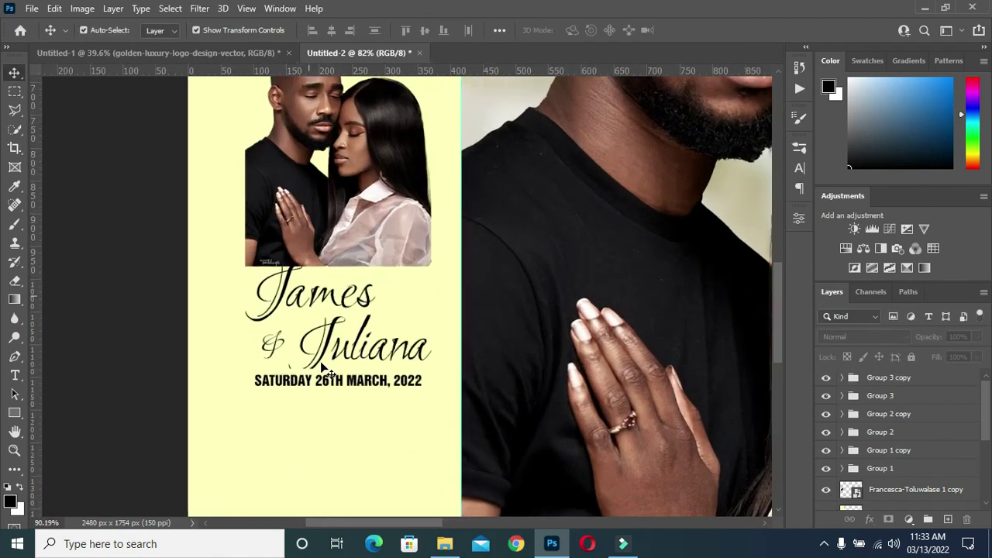
click(398, 393)
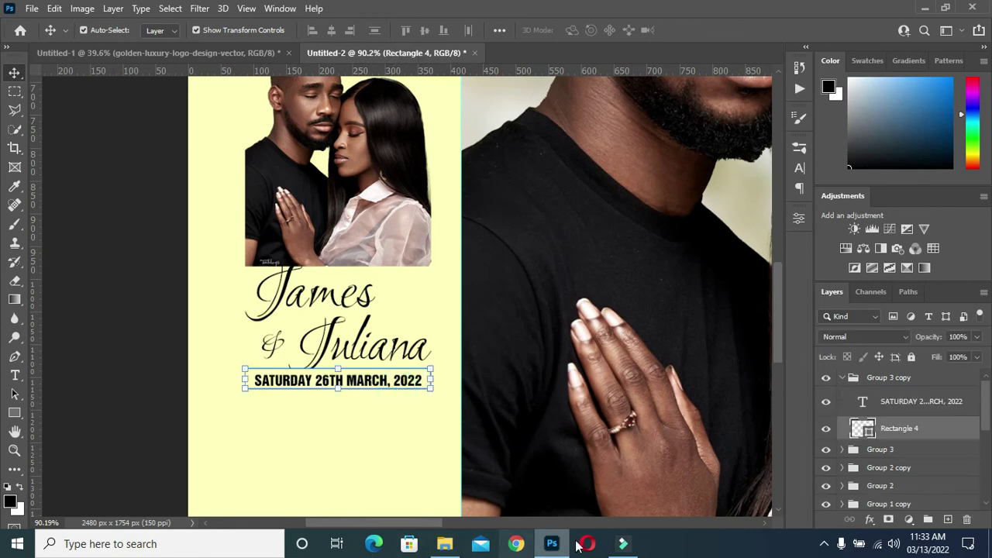
double_click(871, 430)
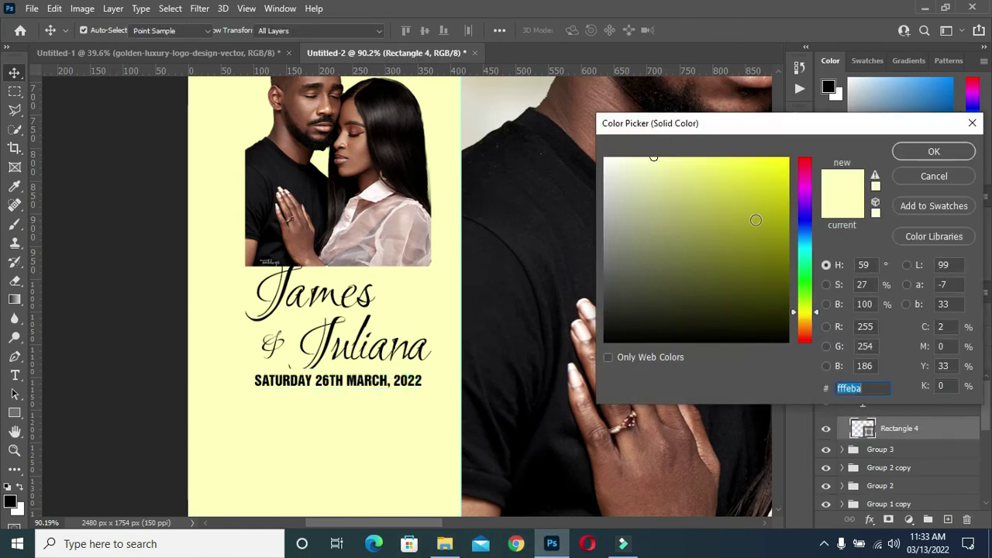
drag(655, 161, 669, 161)
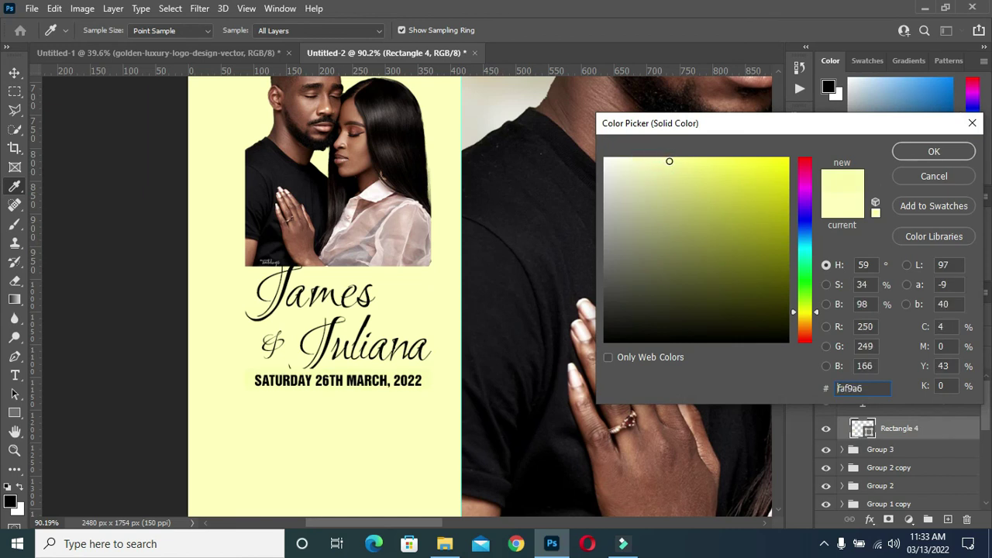
click(909, 152)
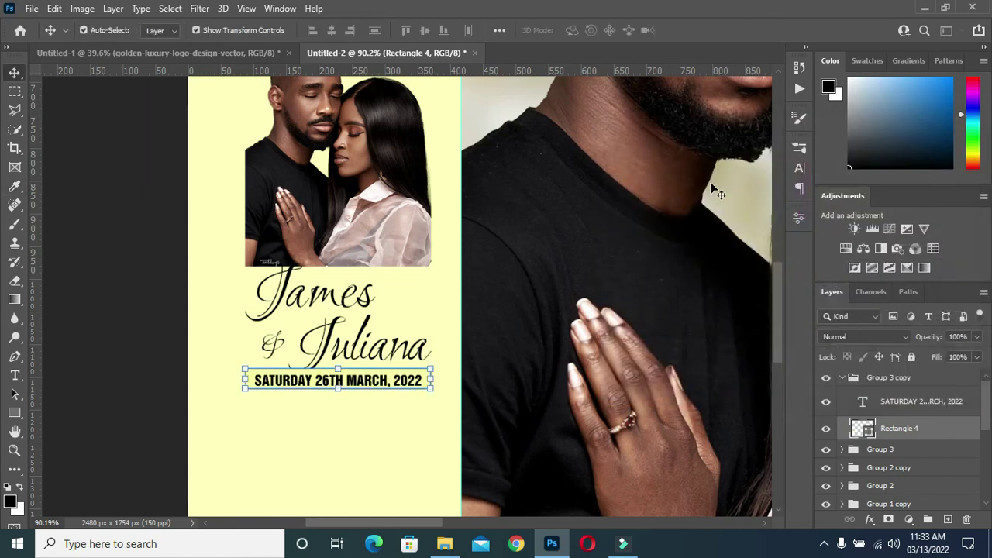
scroll(516, 272, down, 1)
scroll(215, 267, down, 2)
scroll(184, 260, down, 1)
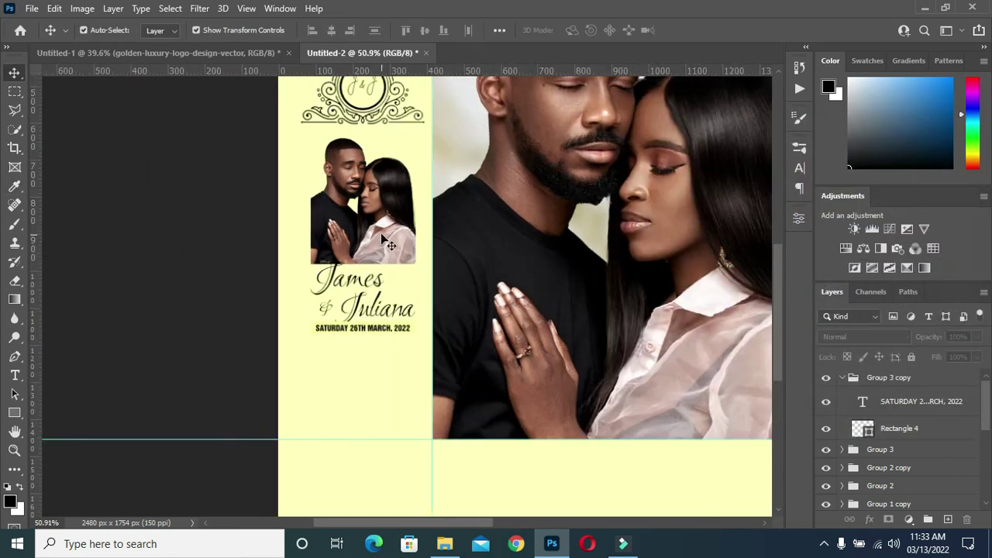
Add a layer mask to the small couple photo layer in the left panel
click(362, 202)
scroll(883, 500, down, 1)
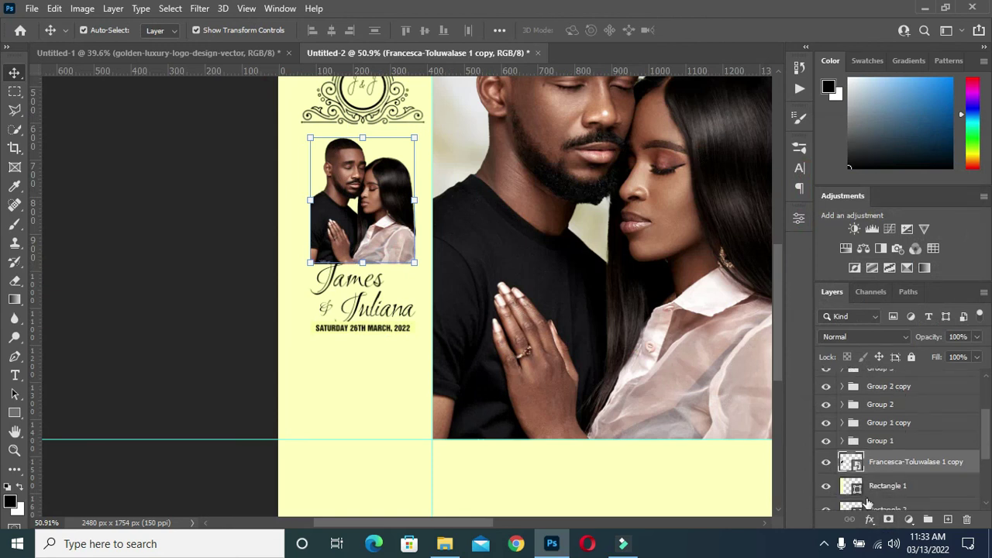
scroll(881, 485, down, 1)
scroll(882, 484, up, 1)
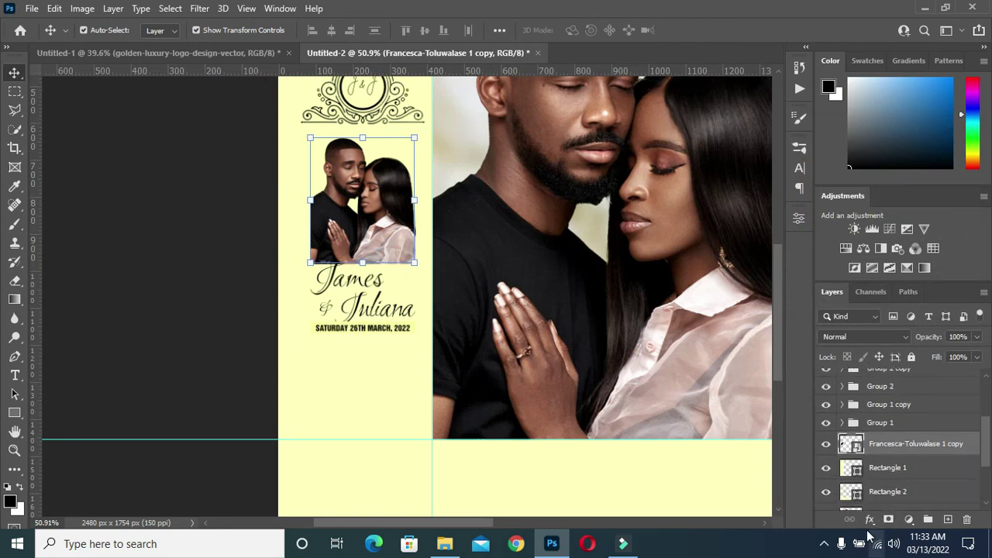
click(888, 519)
scroll(425, 339, up, 2)
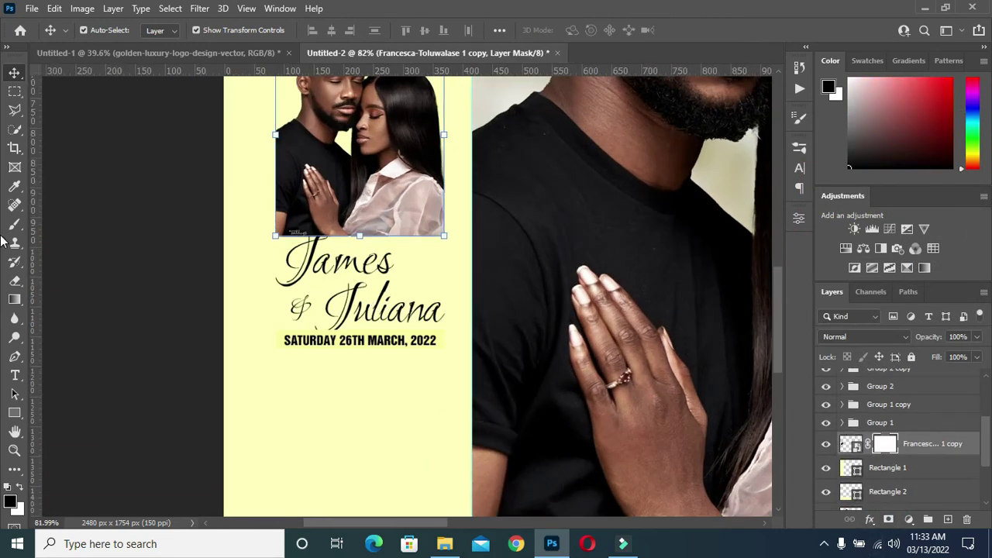
scroll(339, 301, up, 2)
Draw black-to-white gradients on the mask so the photo's bottom fades into the yellow
click(13, 302)
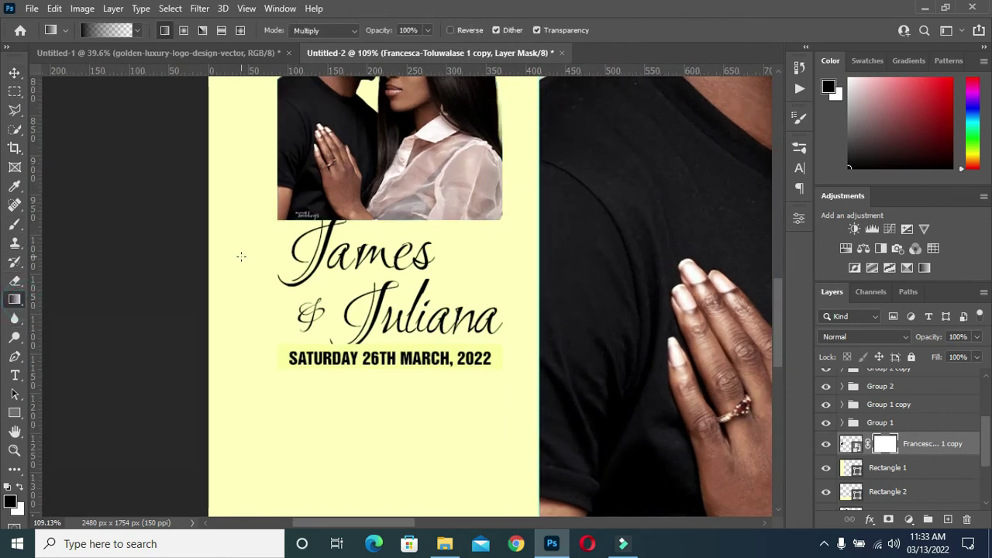
drag(372, 230, 373, 198)
drag(357, 234, 357, 207)
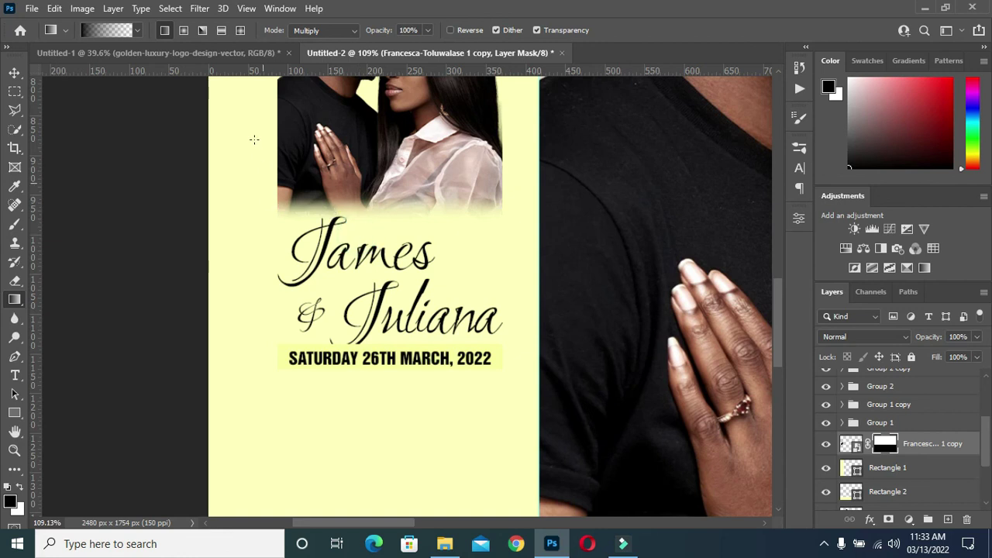
drag(260, 120, 288, 132)
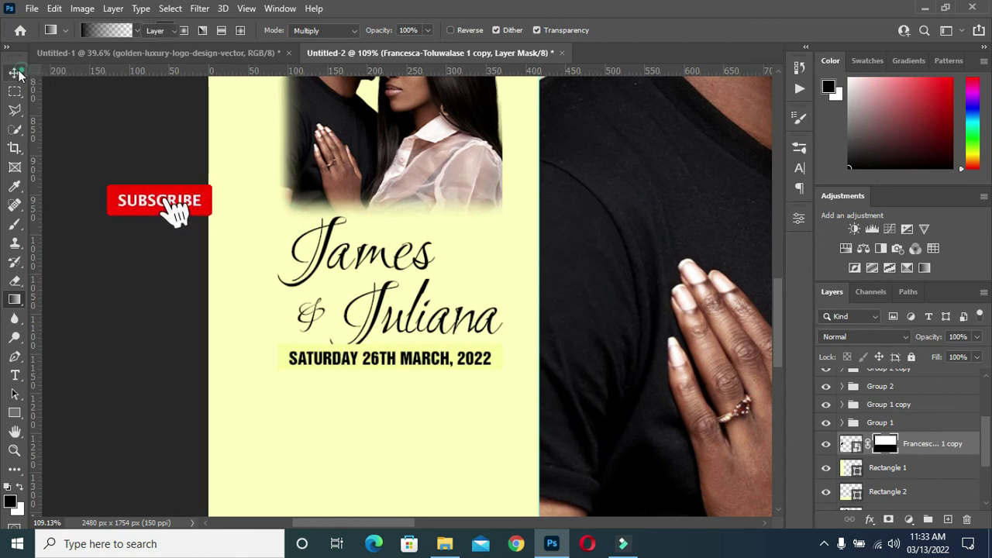
key(v)
key(ctrl+0)
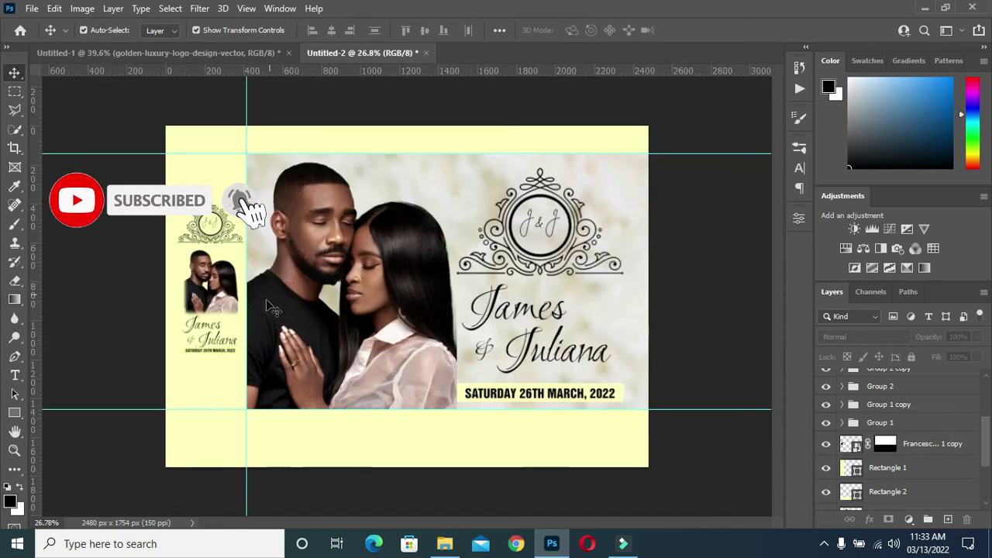
scroll(190, 260, down, 1)
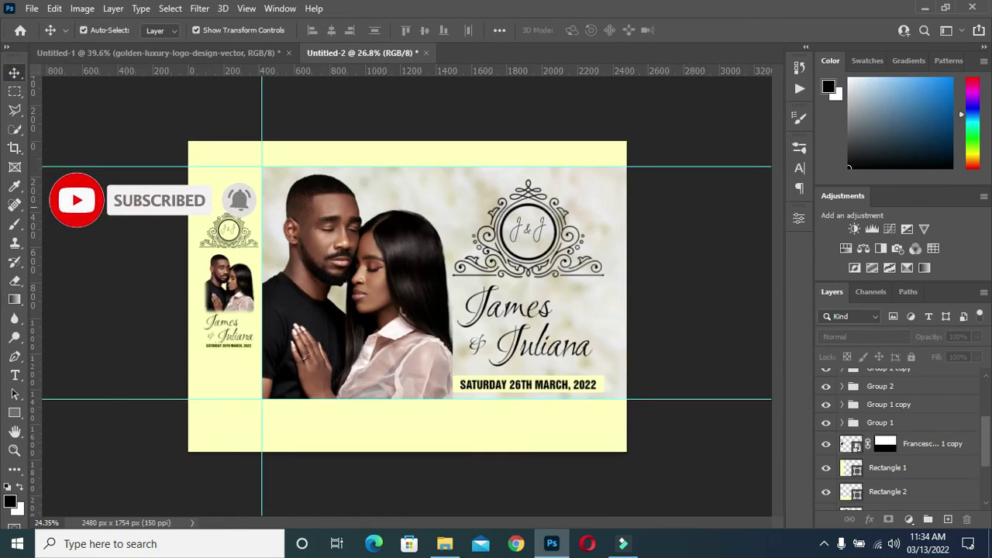
scroll(464, 285, down, 1)
scroll(457, 291, up, 1)
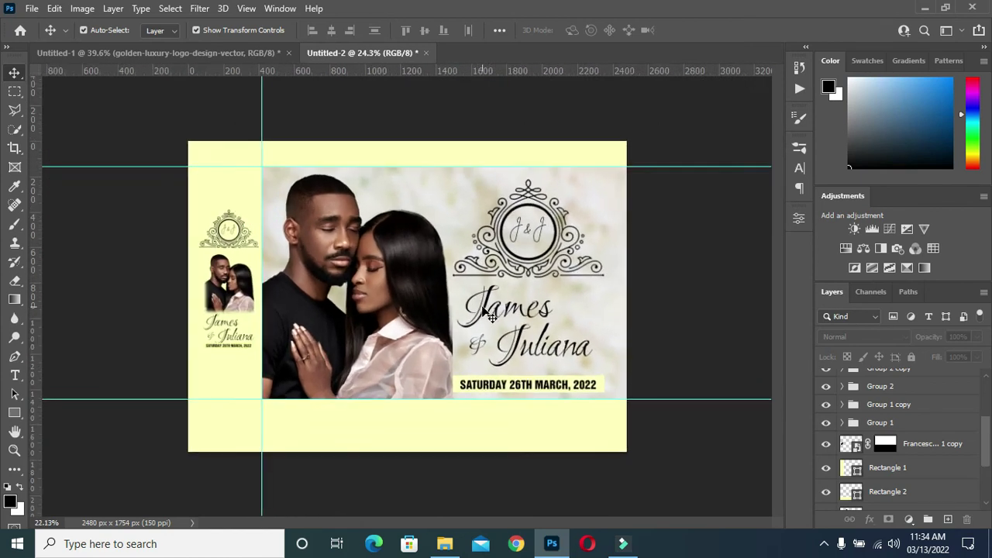
scroll(410, 314, down, 1)
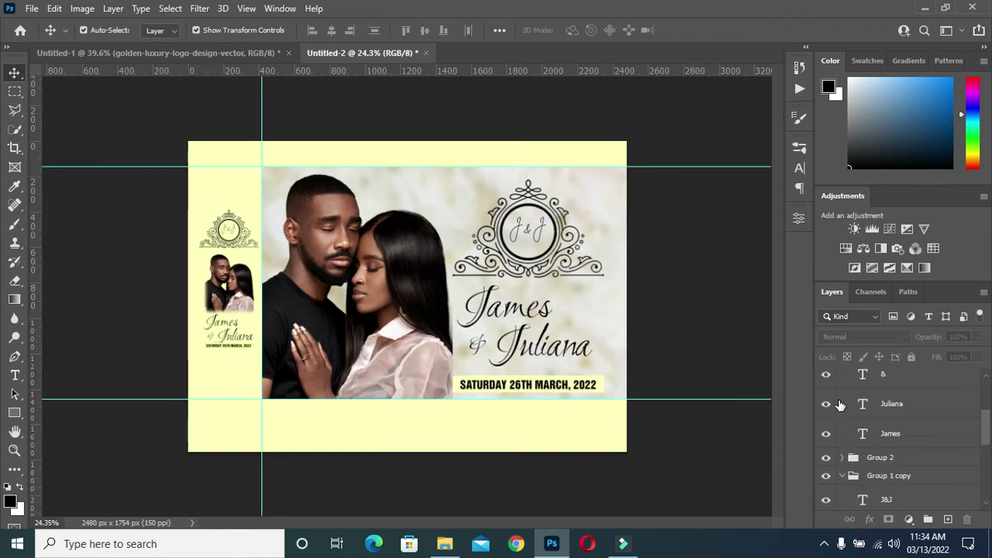
scroll(345, 259, up, 2)
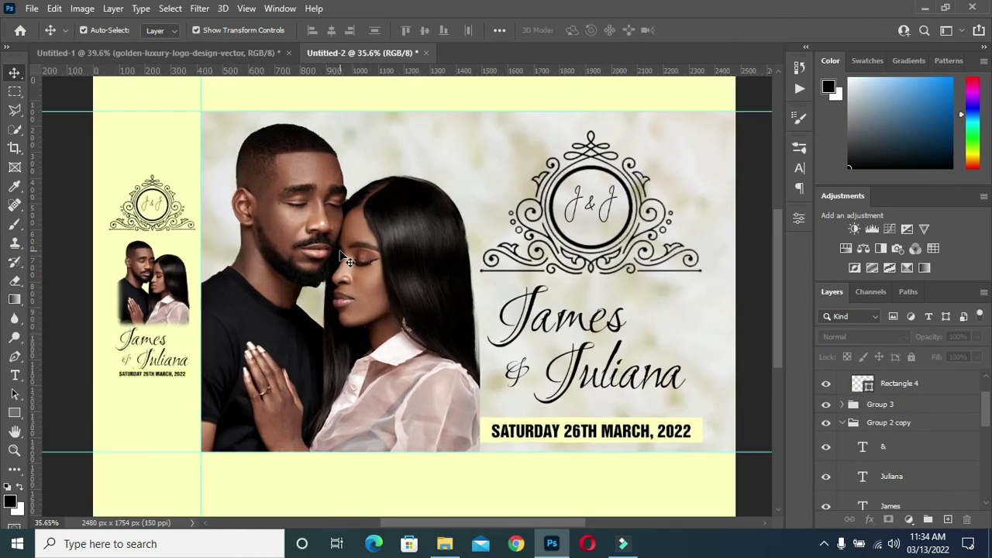